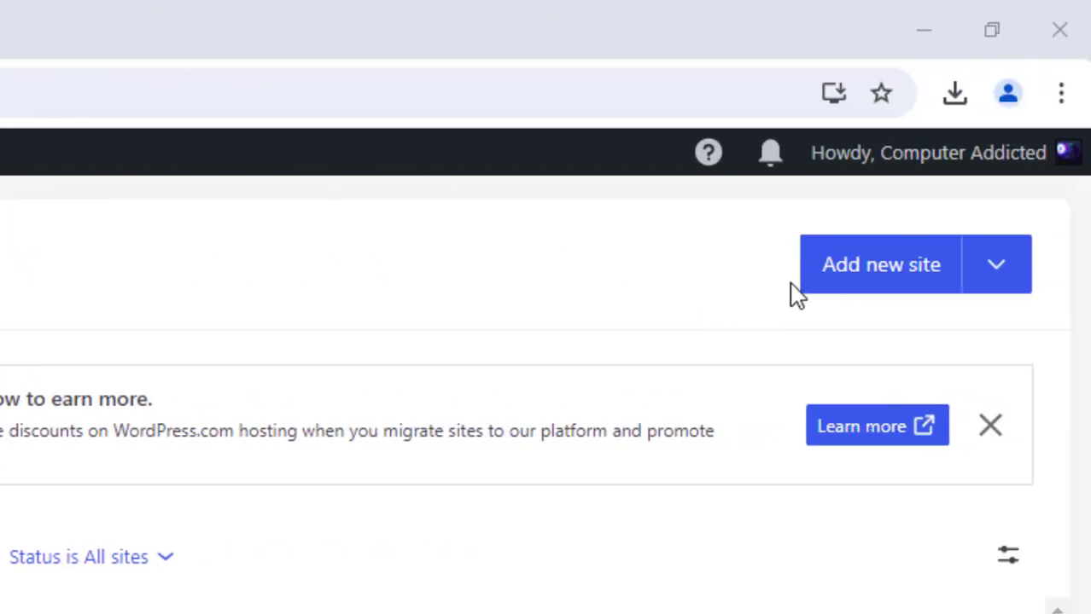
# - Start adding a new site for yourself, a business, or a friend, choosing the Promote my business goal
pyautogui.click(857, 272)
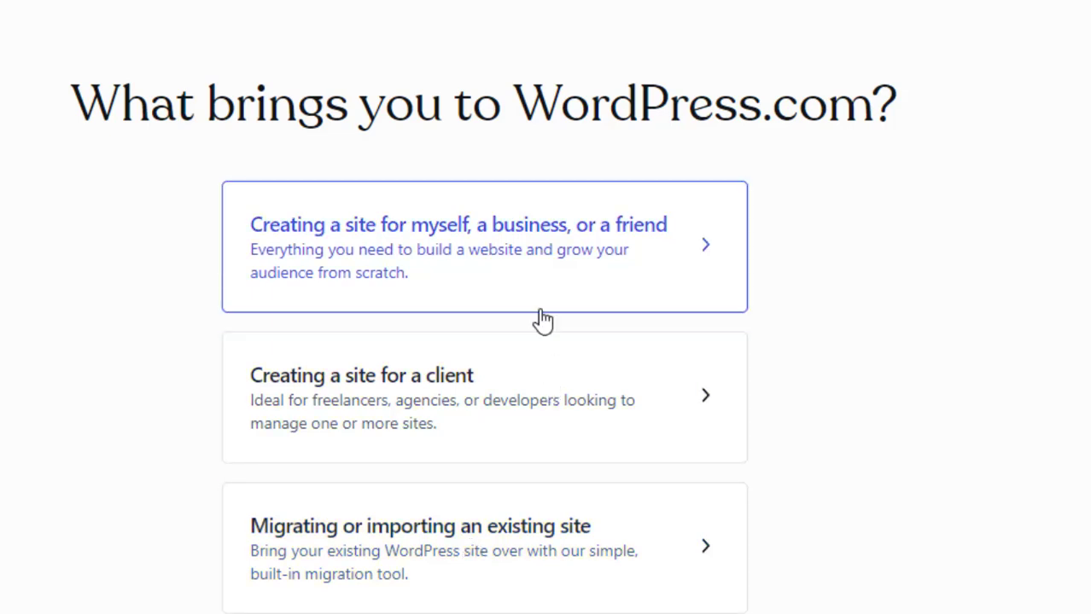
pyautogui.click(533, 258)
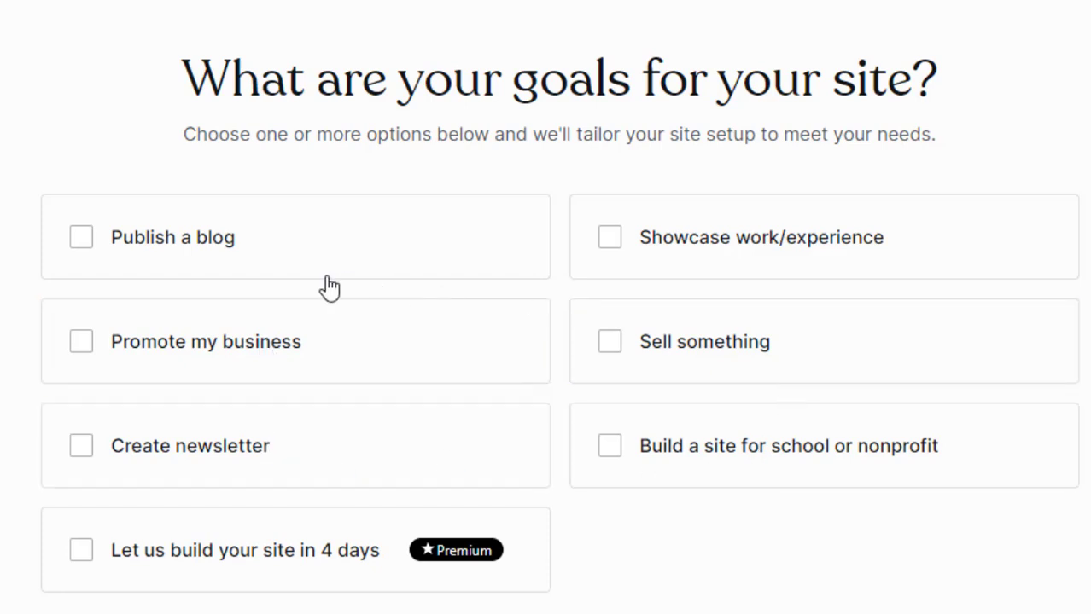
pyautogui.click(150, 343)
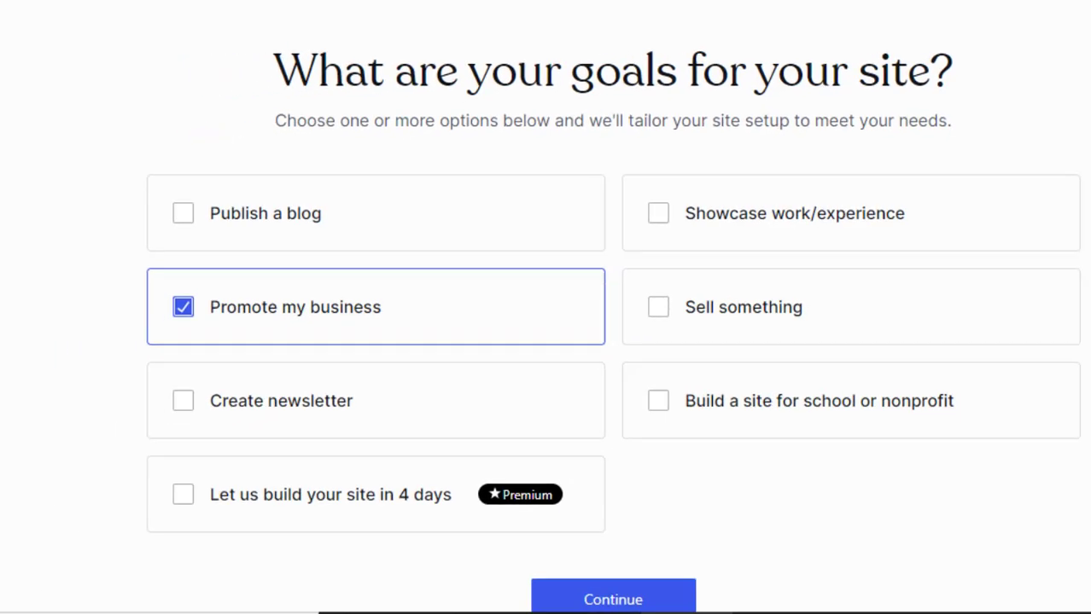
pyautogui.click(644, 559)
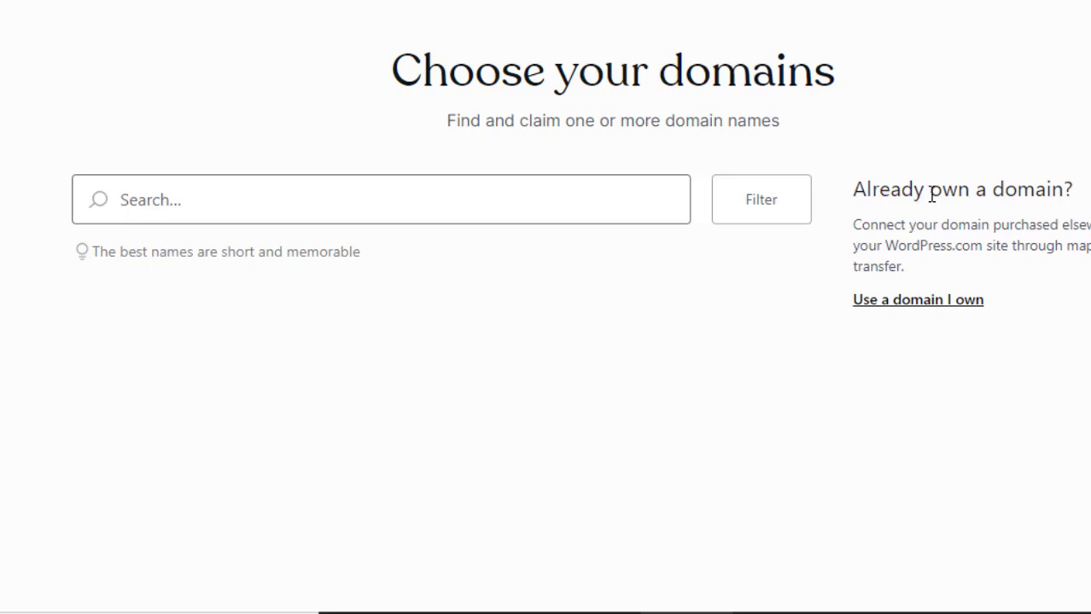
# - Search domains for videoeditingclassnepal and select the free videoeditingclassnepal.wordpress.com address, then continue
pyautogui.moveTo(930, 192); pyautogui.dragTo(1003, 189)
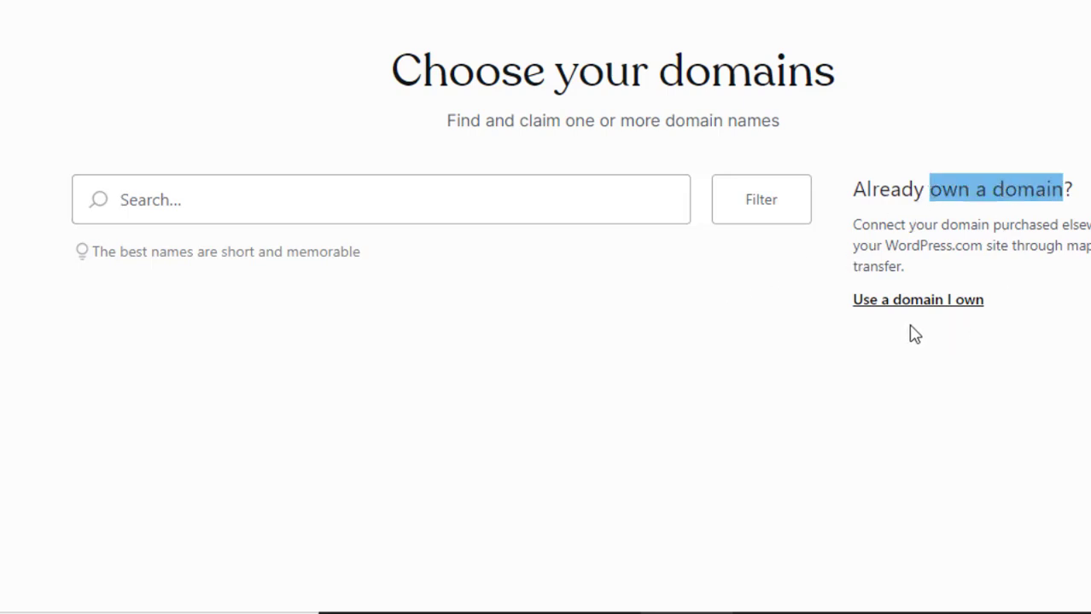
pyautogui.click(249, 188)
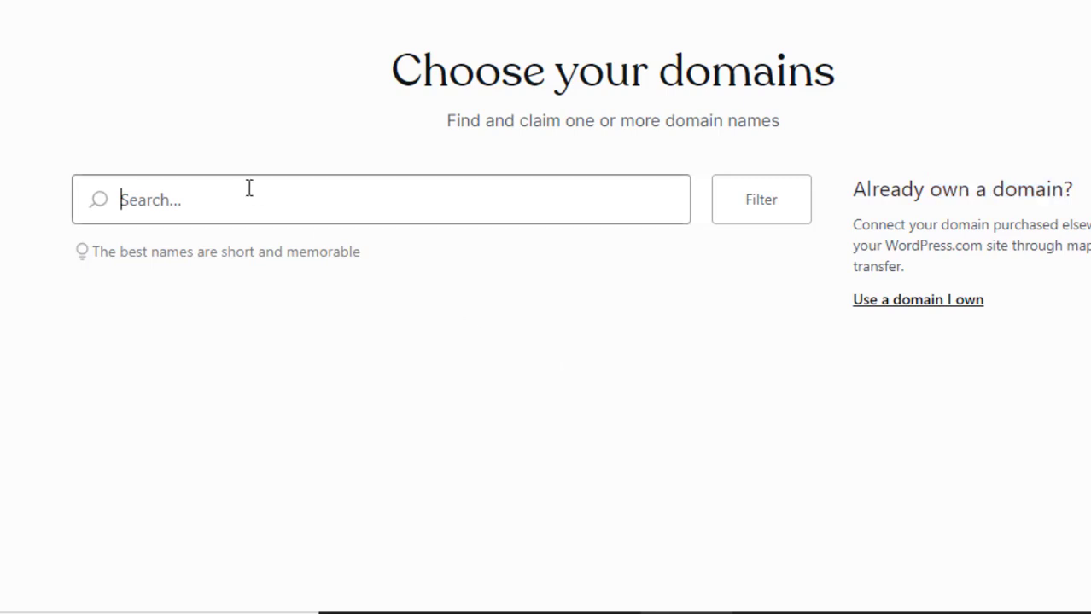
pyautogui.write('v')
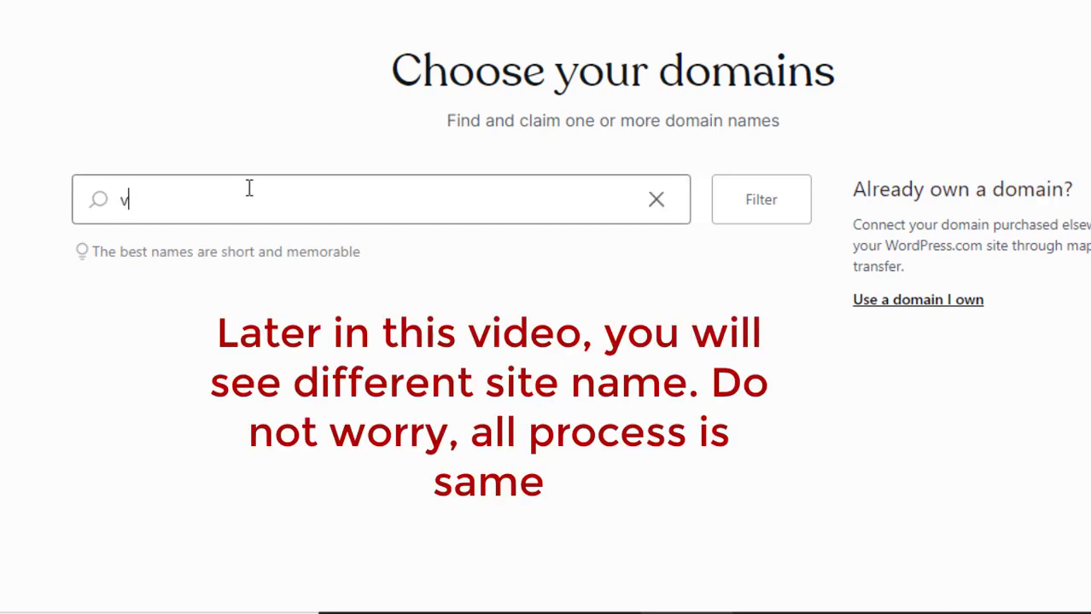
pyautogui.write('ideoediting')
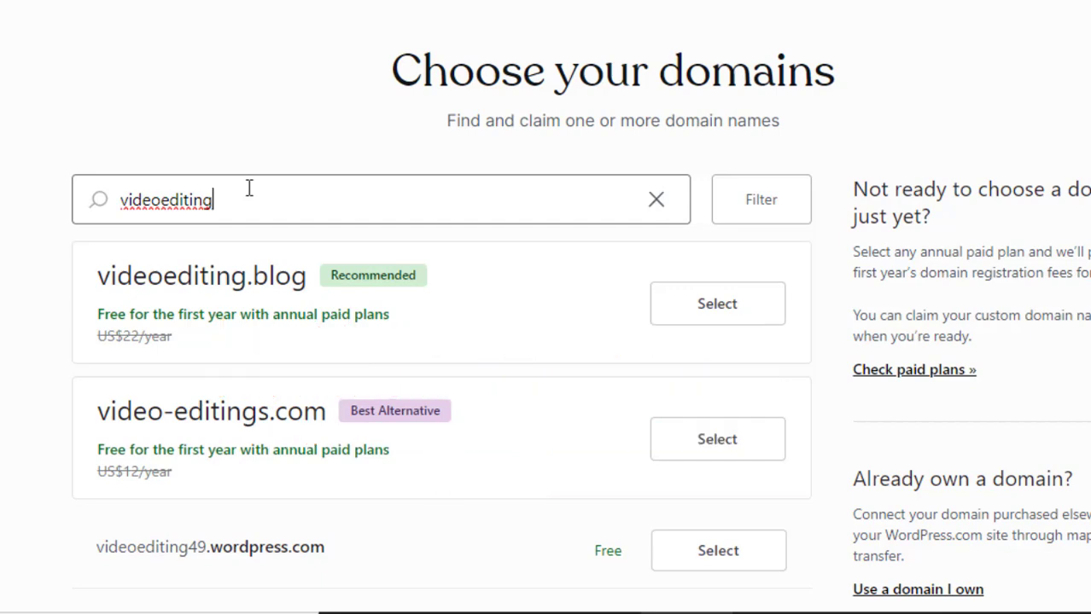
pyautogui.write('classnepal')
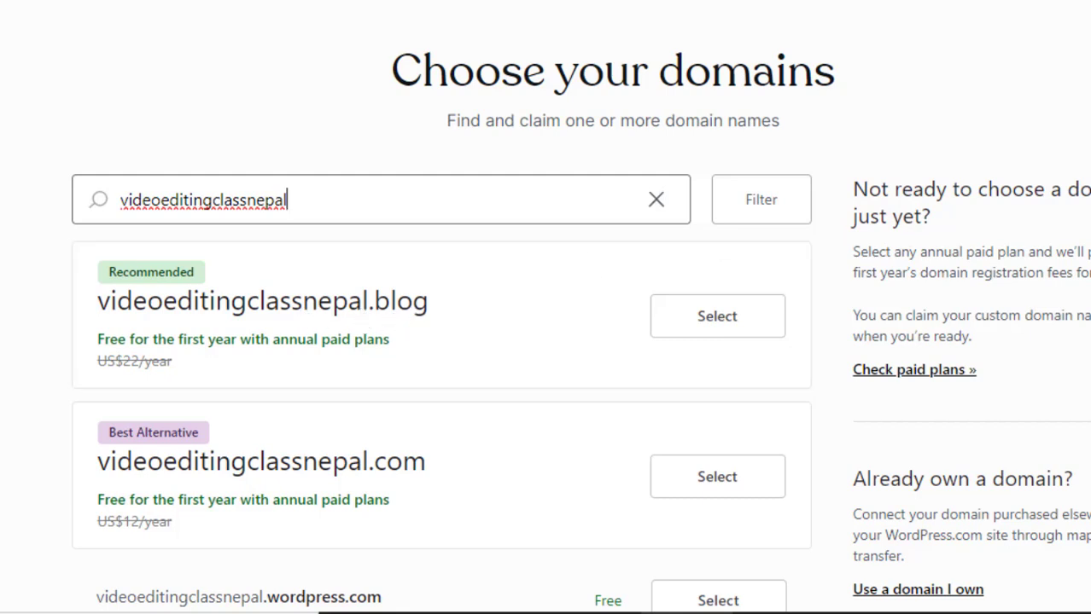
pyautogui.scroll(-3, 546, 341)
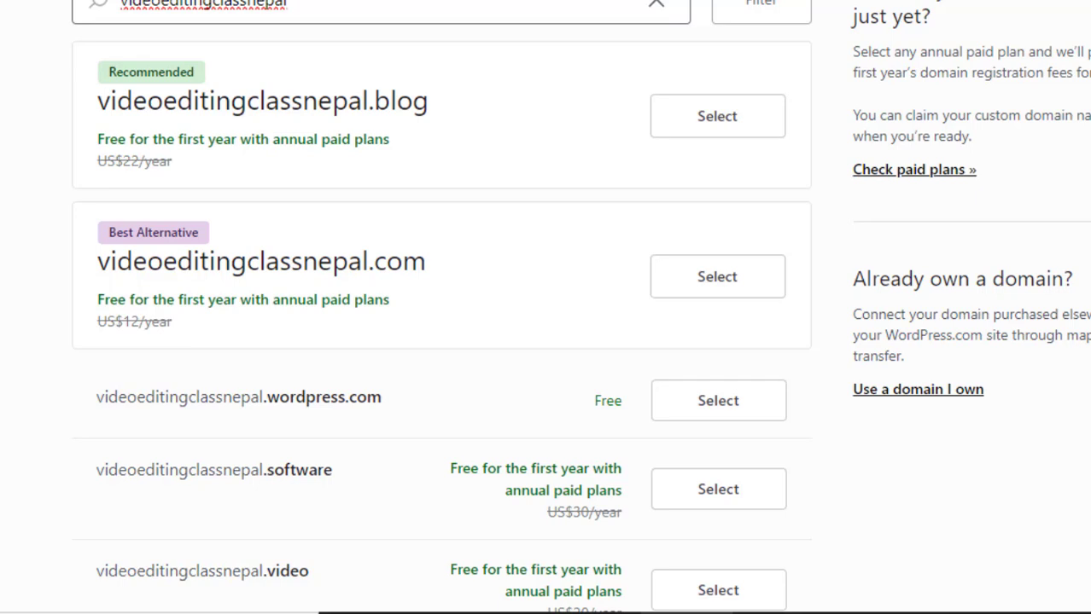
pyautogui.scroll(-2, 952, 205)
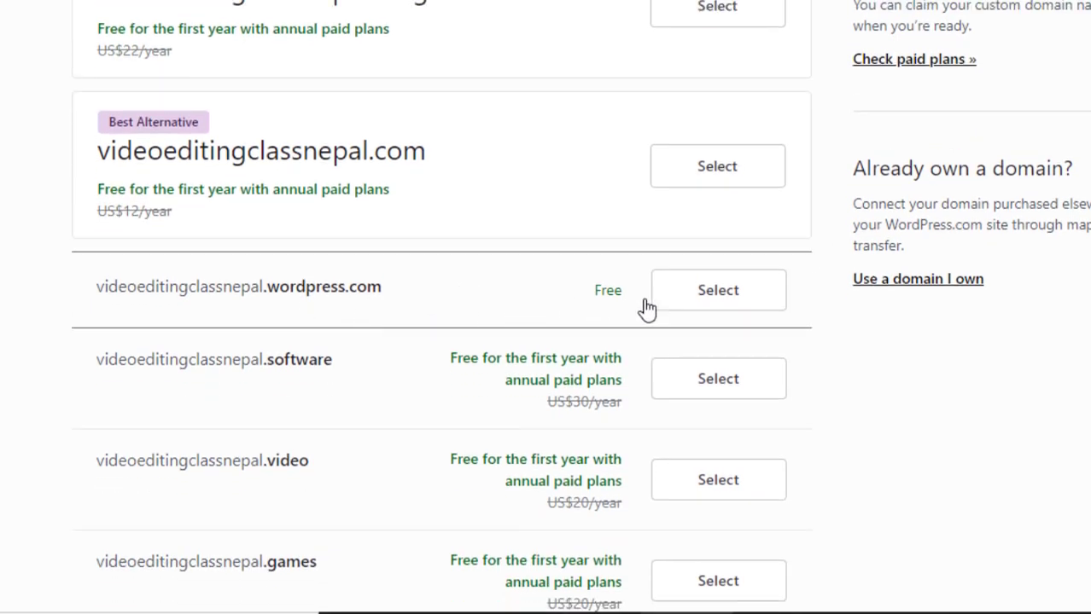
pyautogui.click(701, 305)
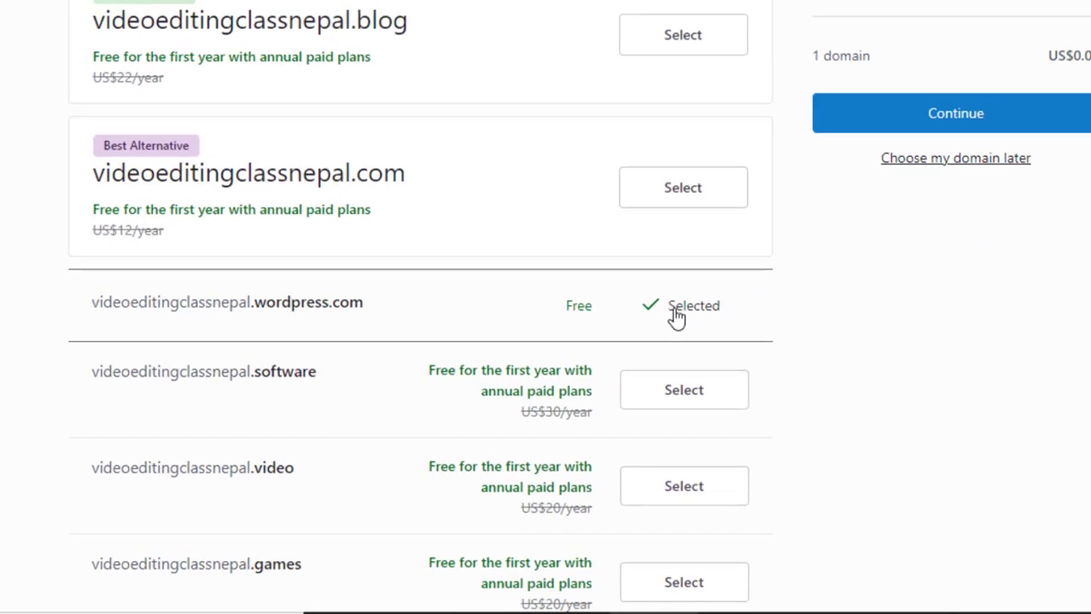
pyautogui.scroll(3, 676, 317)
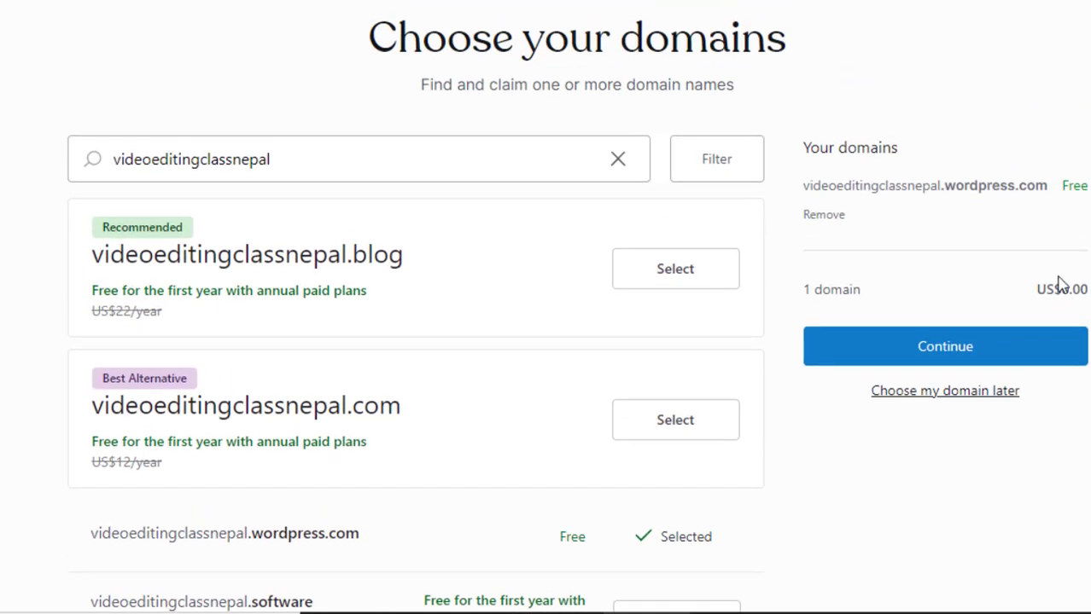
pyautogui.click(948, 353)
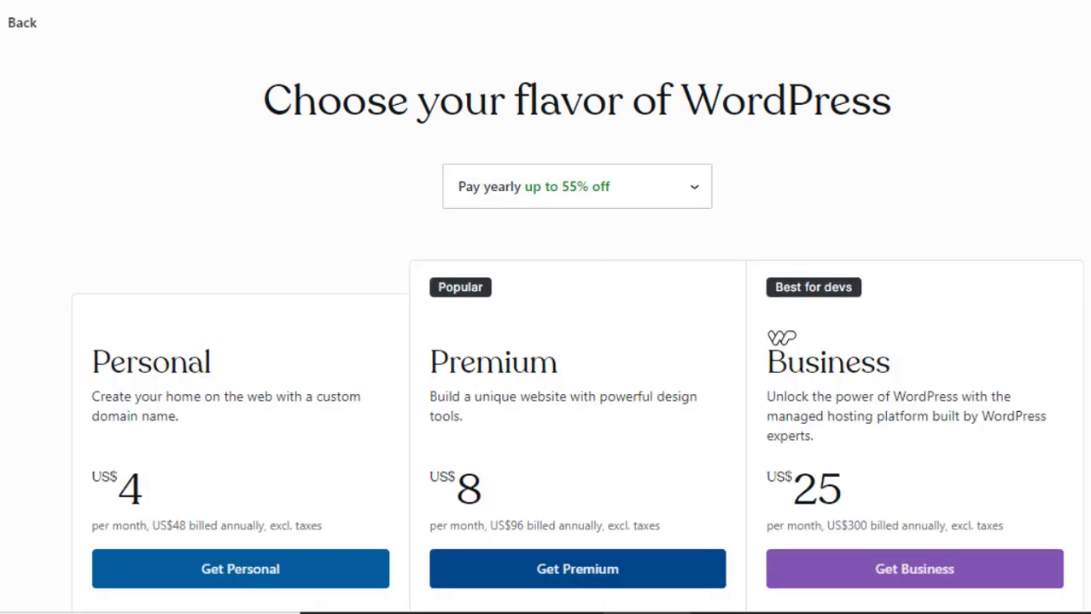
# - Compare all plans and start with the Free plan
pyautogui.scroll(-10, 546, 341)
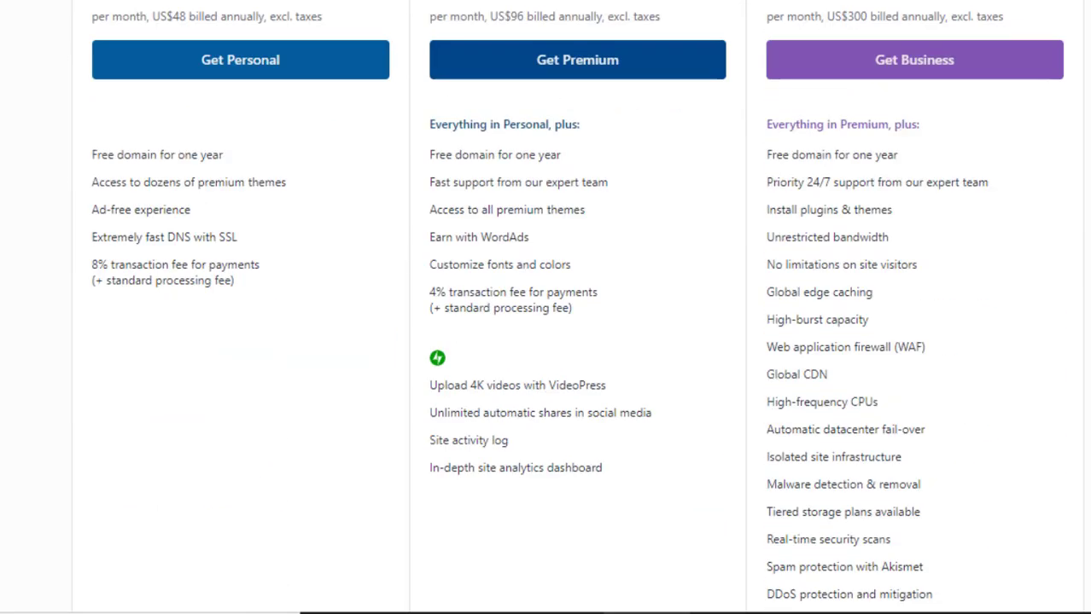
pyautogui.scroll(-2, 547, 341)
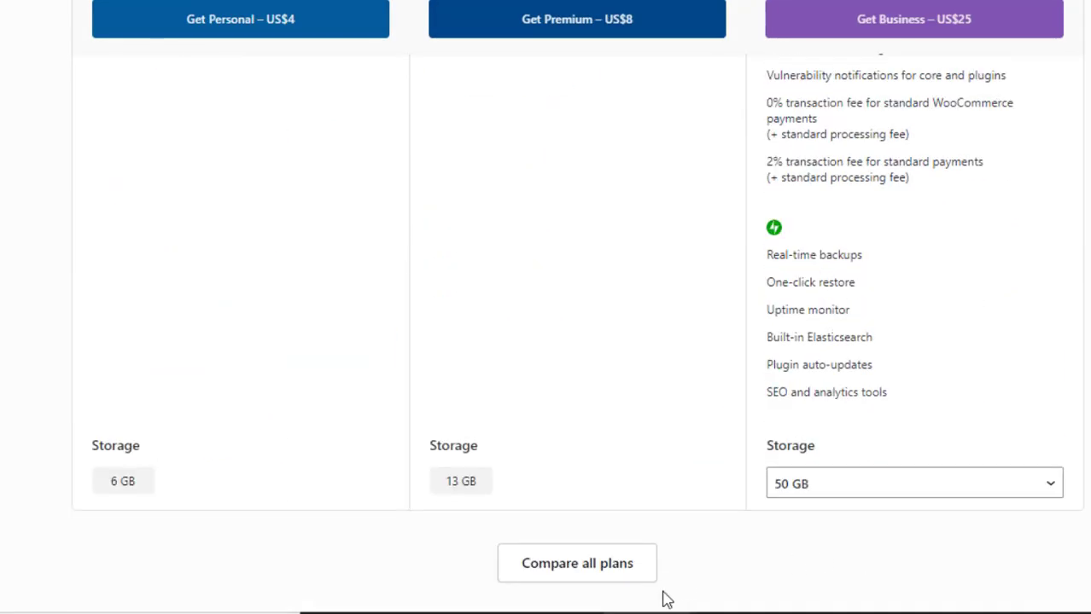
pyautogui.click(585, 571)
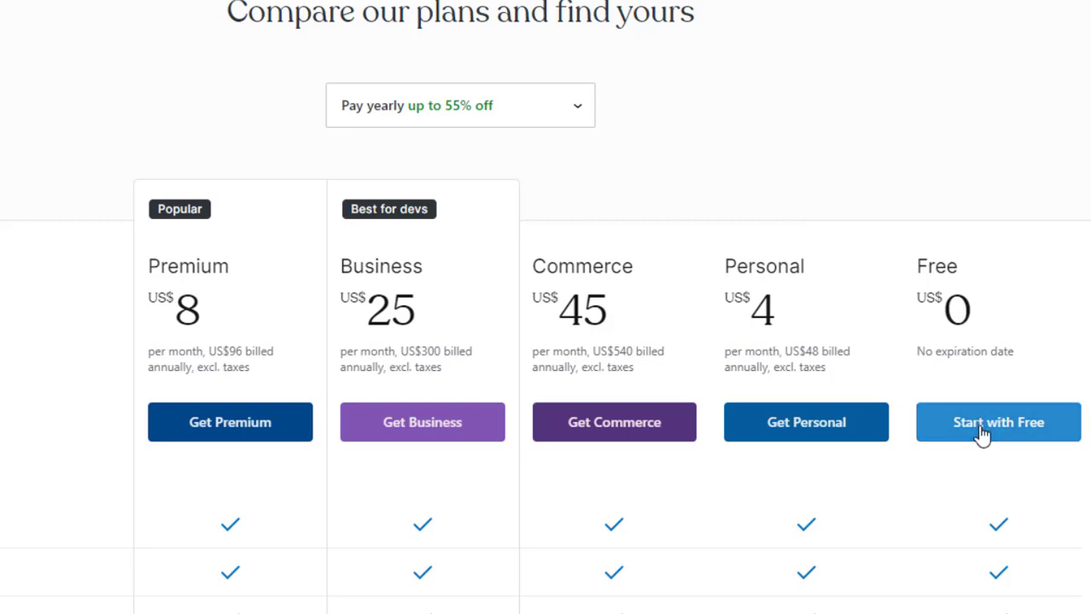
pyautogui.scroll(-2, 983, 434)
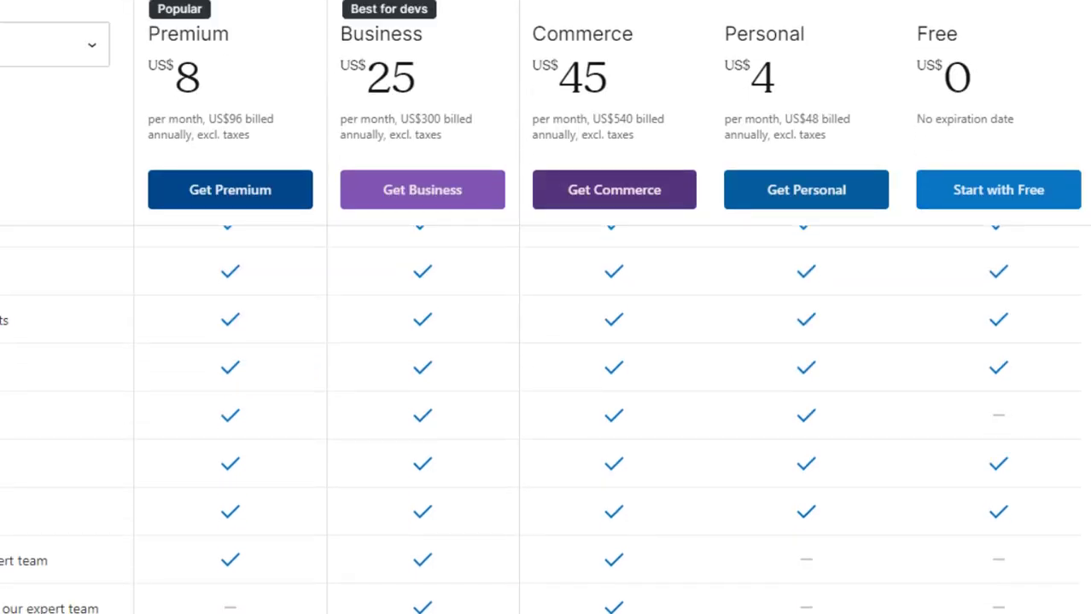
pyautogui.scroll(1, 983, 433)
pyautogui.scroll(-2, 983, 434)
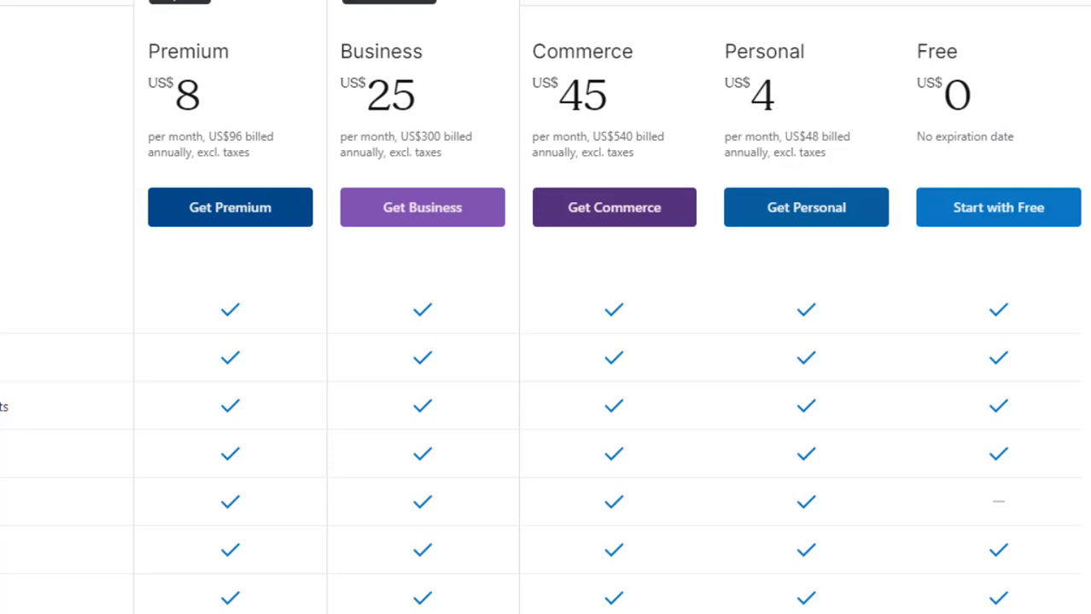
pyautogui.click(1063, 215)
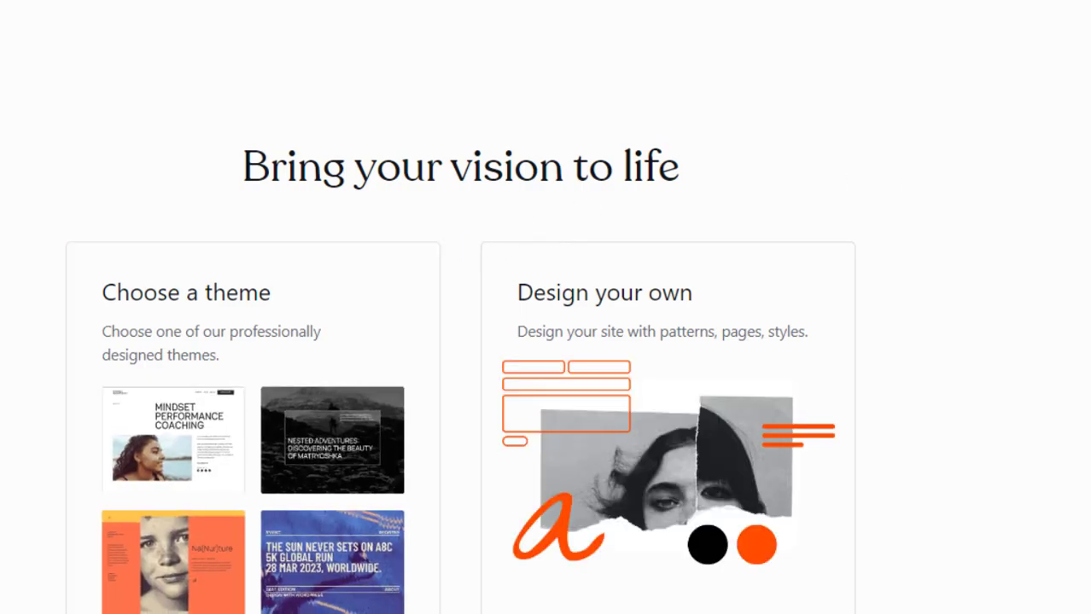
# - Choose to pick a theme and select the Twenty Twenty-Four design
pyautogui.scroll(-1, 459, 357)
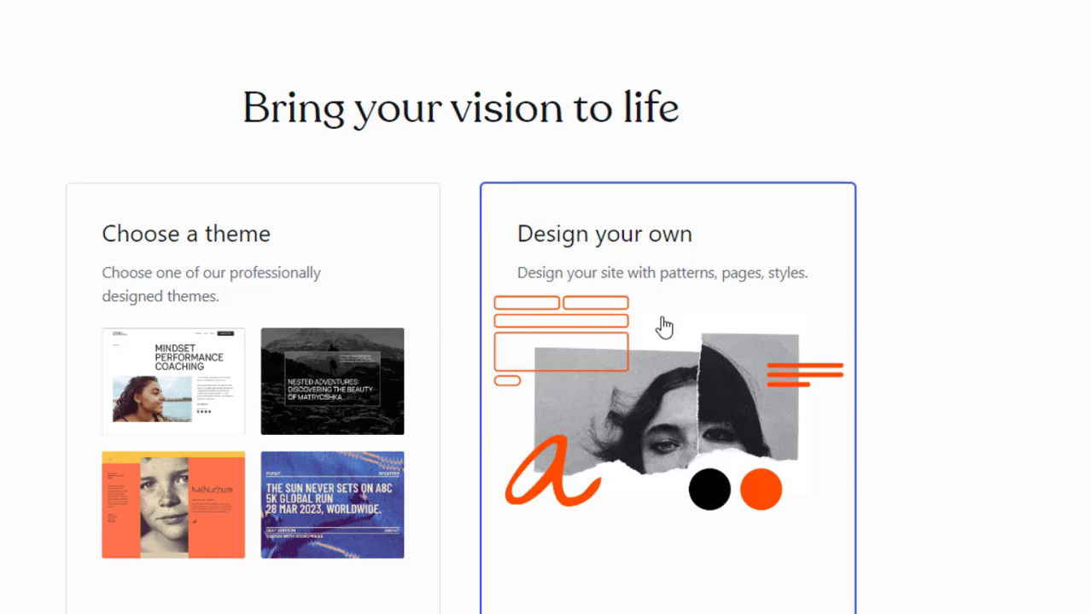
pyautogui.click(242, 276)
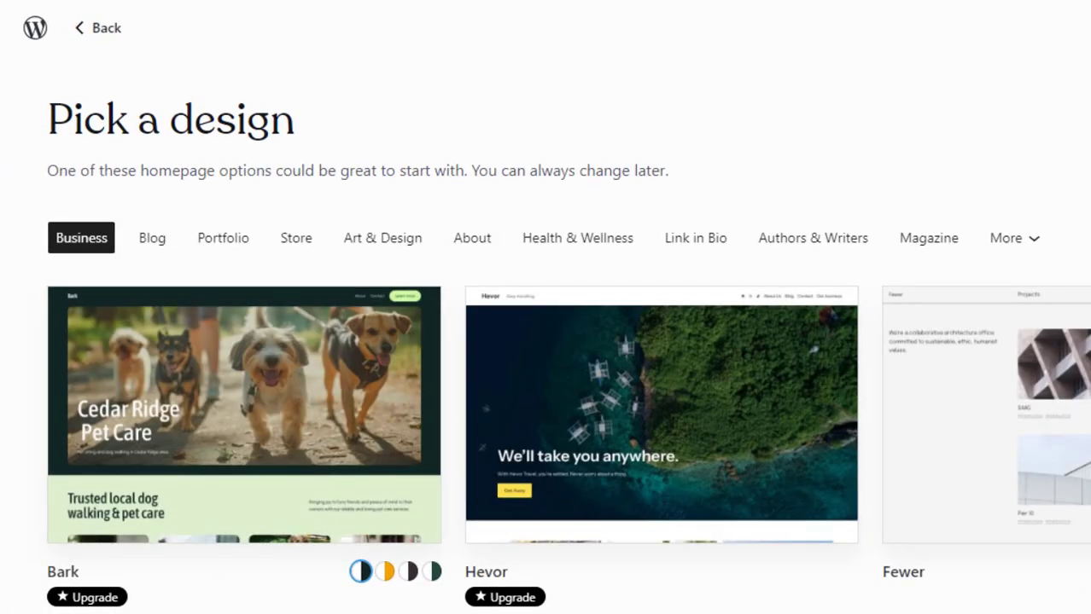
pyautogui.scroll(-3, 546, 341)
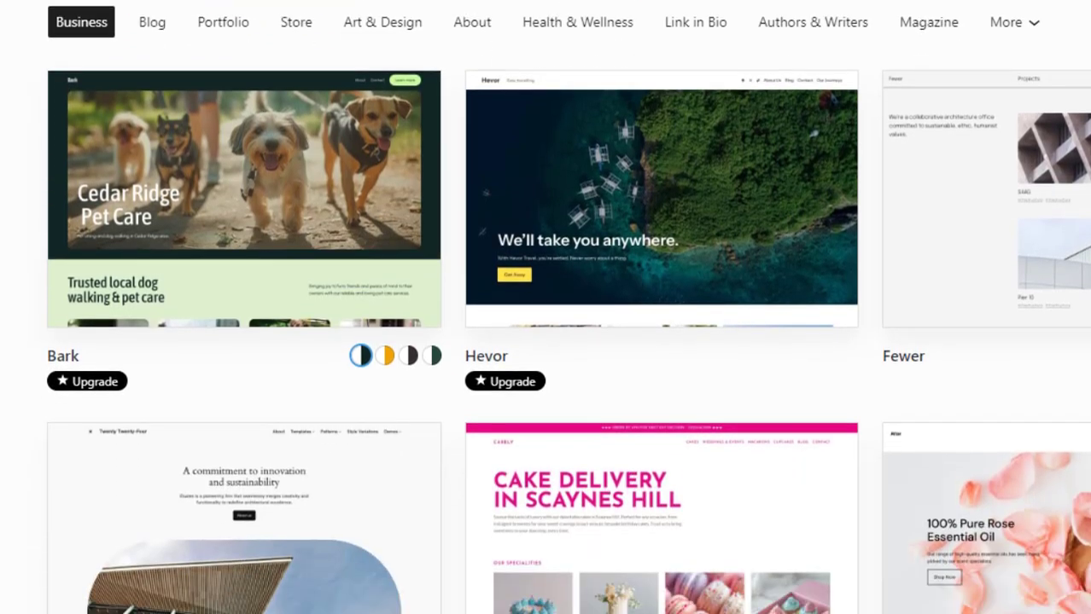
pyautogui.scroll(-3, 546, 341)
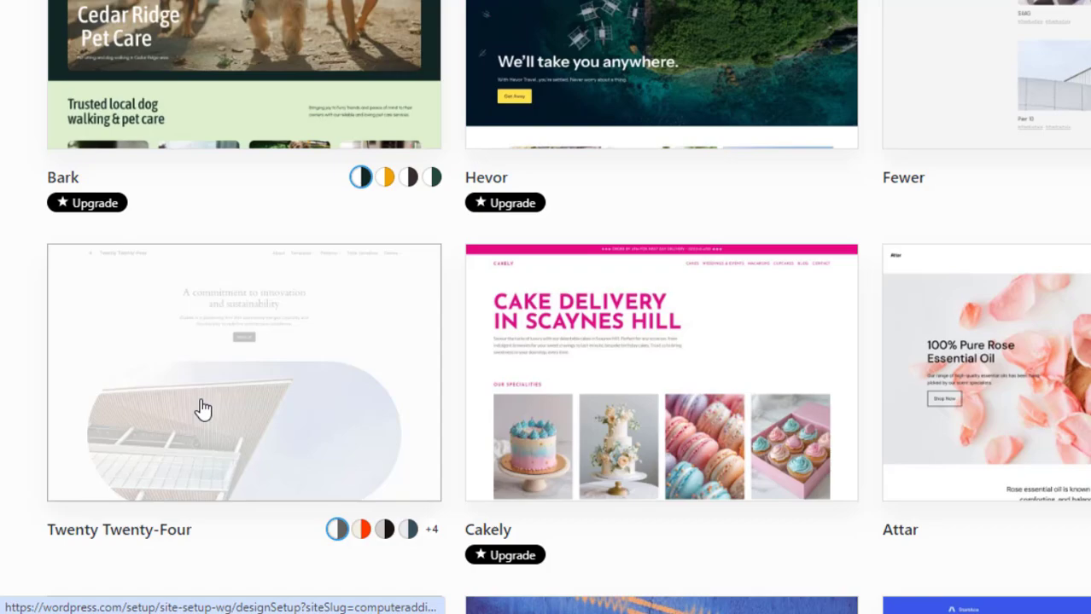
pyautogui.click(218, 405)
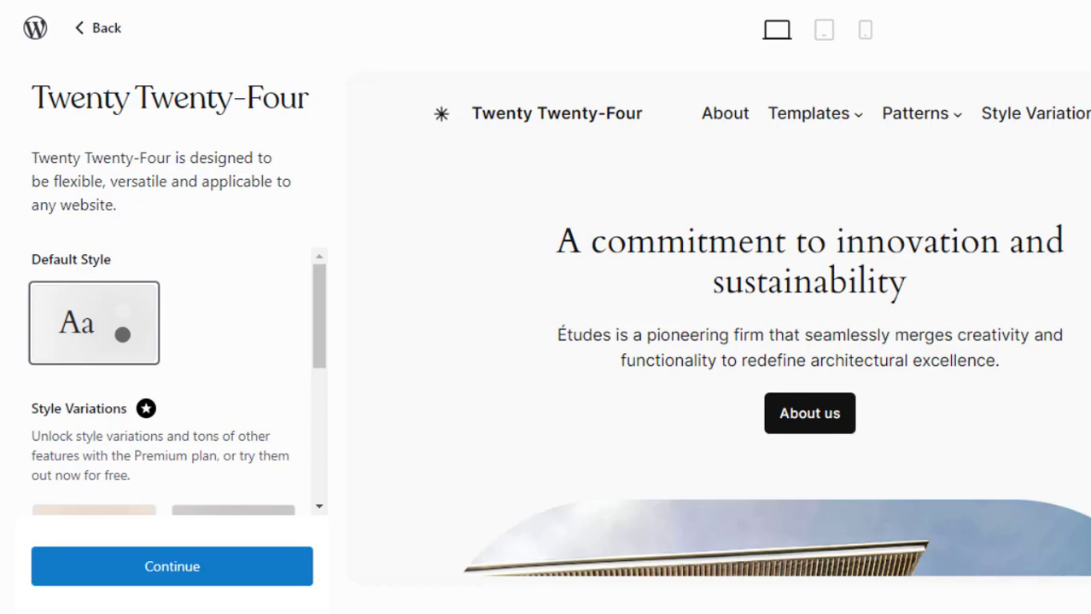
# - Preview the Twenty Twenty-Four design and continue with its default style
pyautogui.scroll(-9, 758, 329)
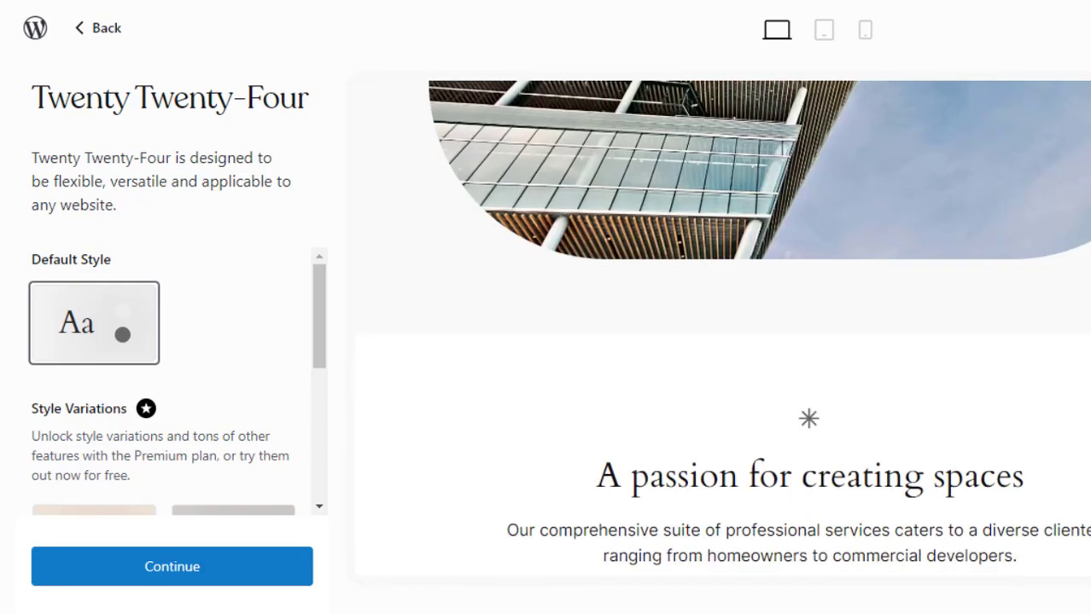
pyautogui.scroll(7, 758, 328)
pyautogui.scroll(3, 758, 328)
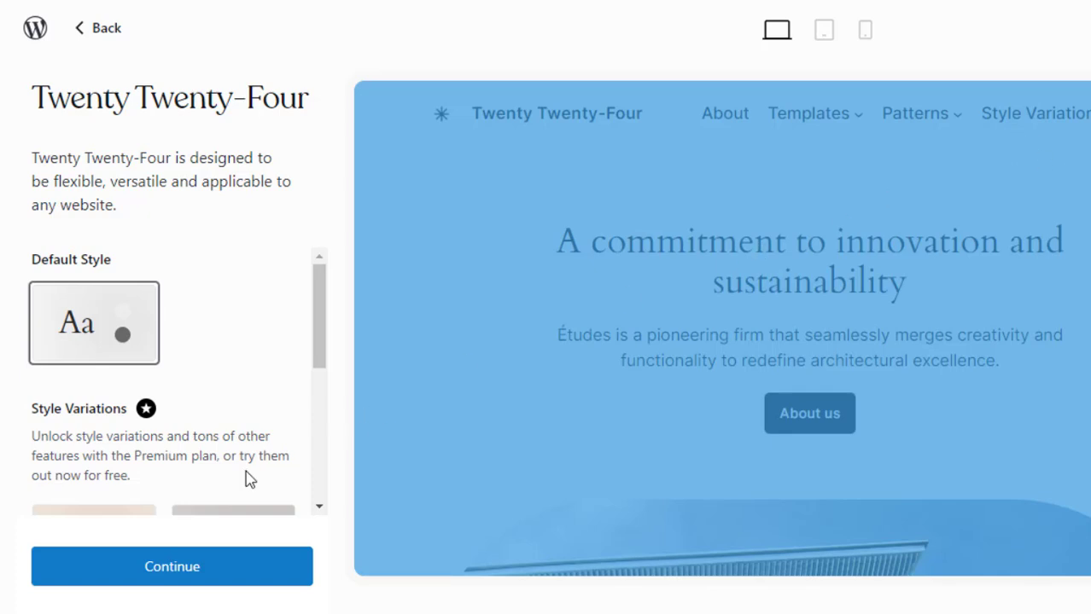
pyautogui.click(196, 570)
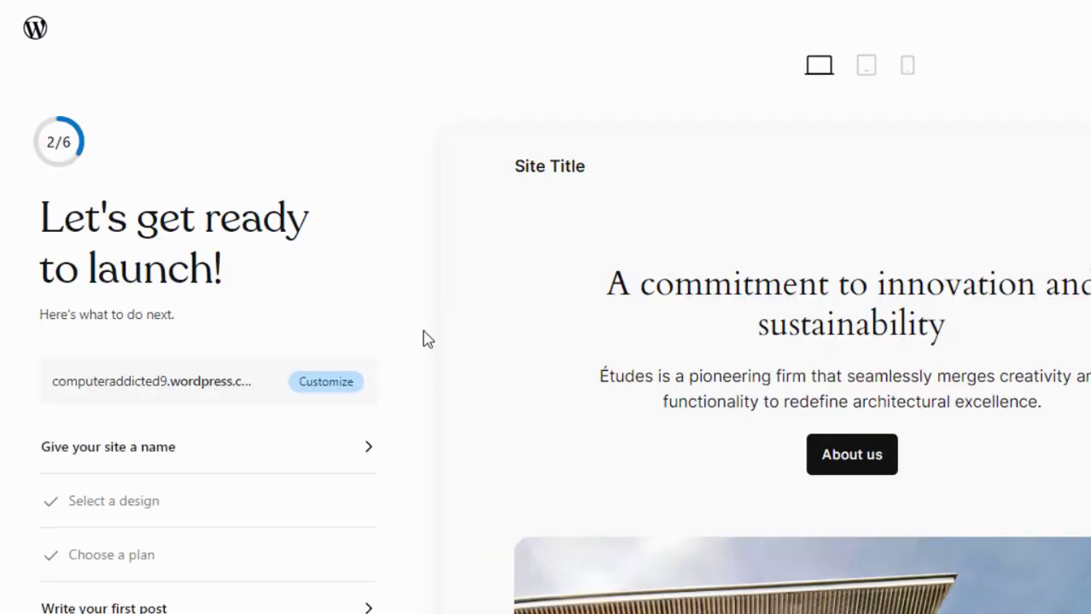
# - Skip the launch checklist for now
pyautogui.scroll(-1, 545, 307)
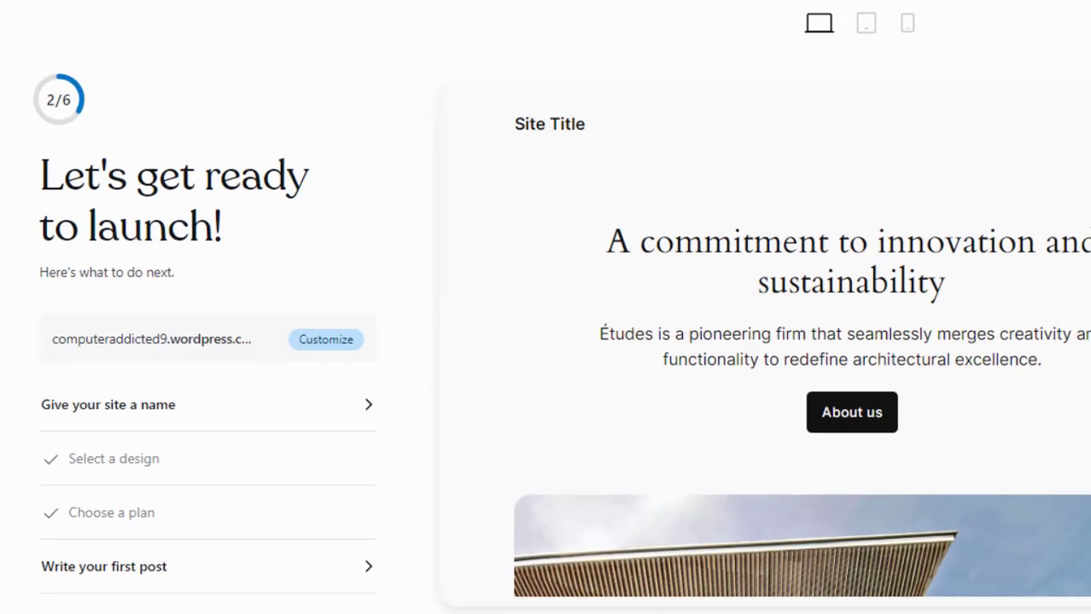
pyautogui.scroll(1, 546, 307)
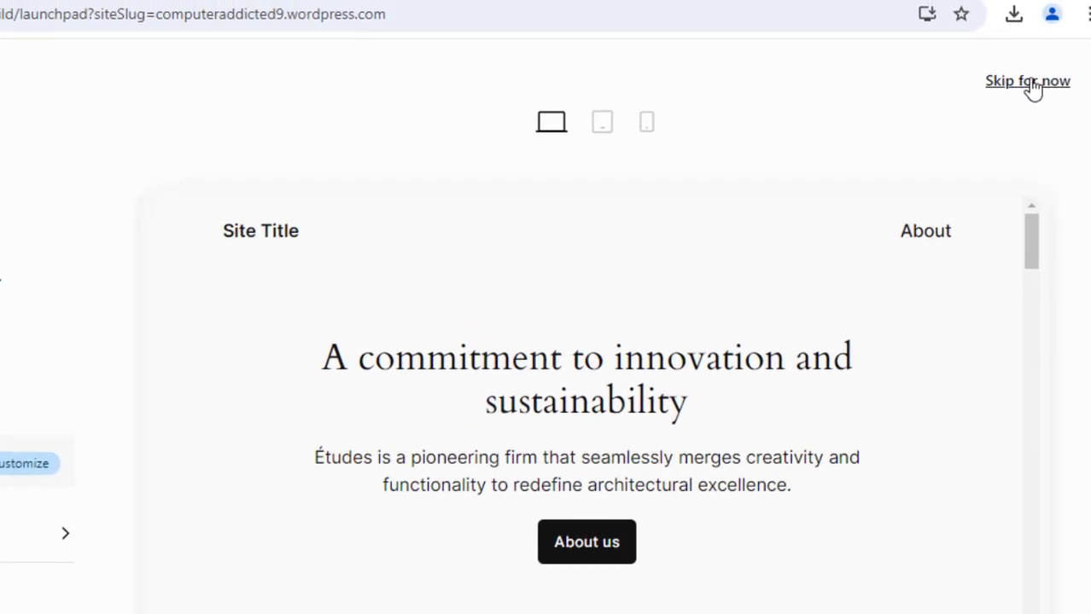
pyautogui.click(1030, 83)
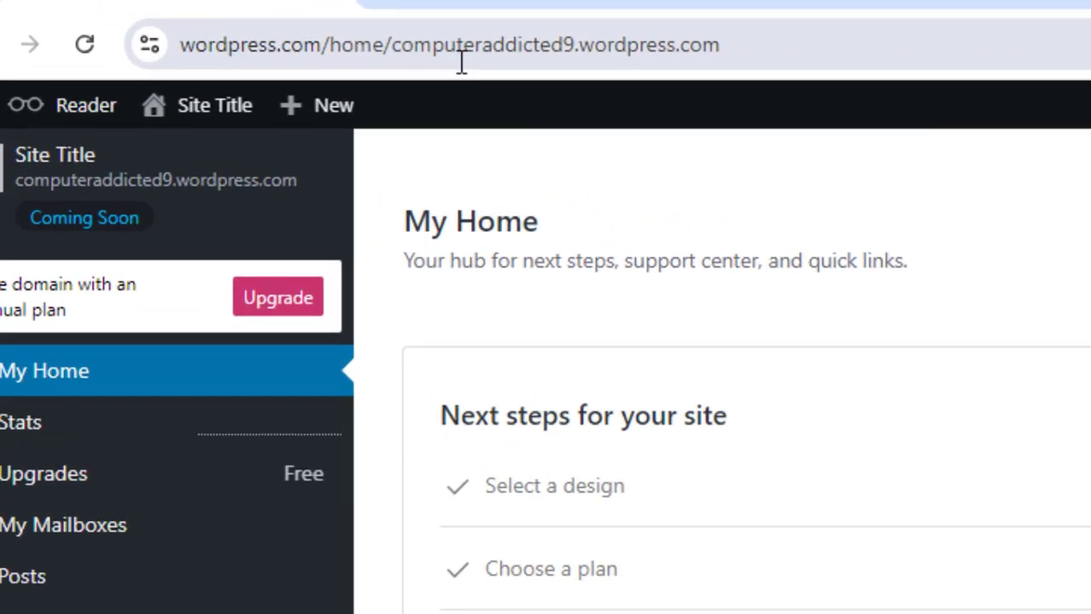
# - Open the site address computeraddicted9.wordpress.com in a new tab to view the site
pyautogui.moveTo(393, 44); pyautogui.dragTo(798, 57)
pyautogui.hotkey('ctrl', 'c')
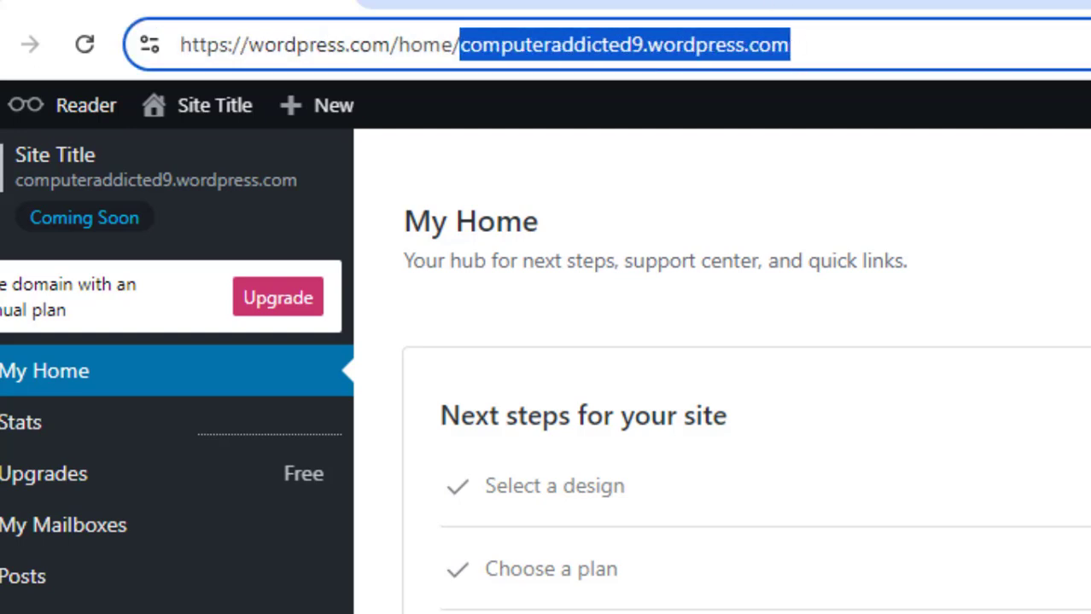
pyautogui.hotkey('ctrl', 't')
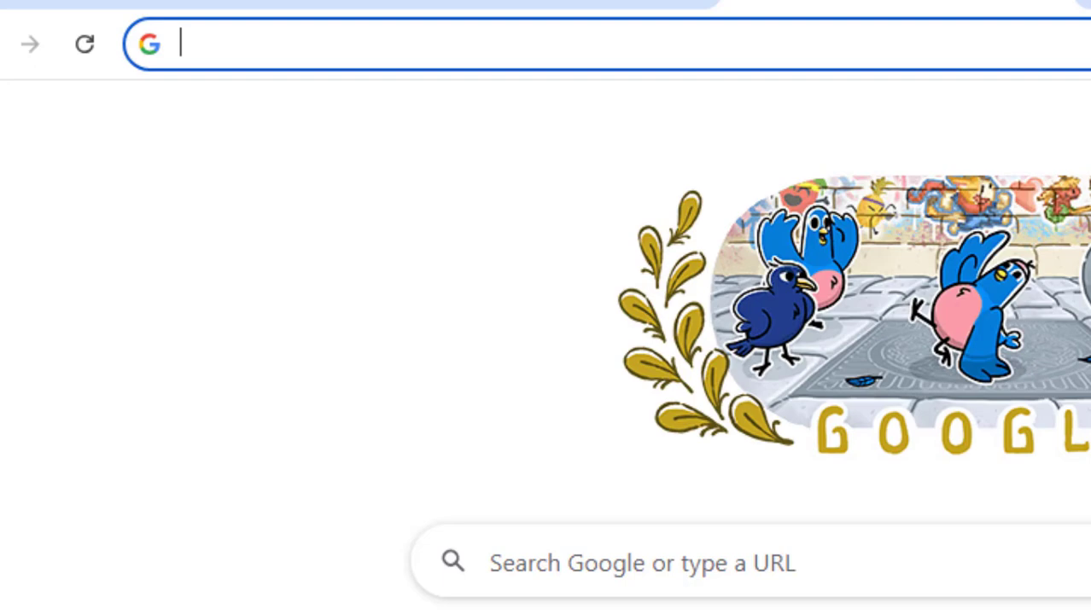
pyautogui.hotkey('ctrl', 'v')
pyautogui.press('Return')
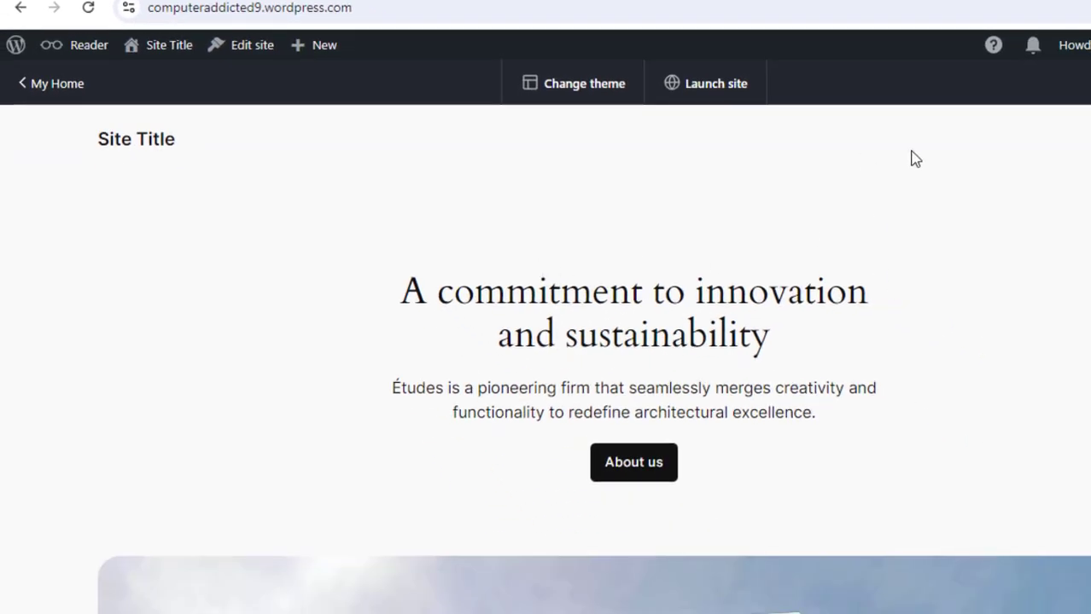
pyautogui.scroll(-10, 589, 359)
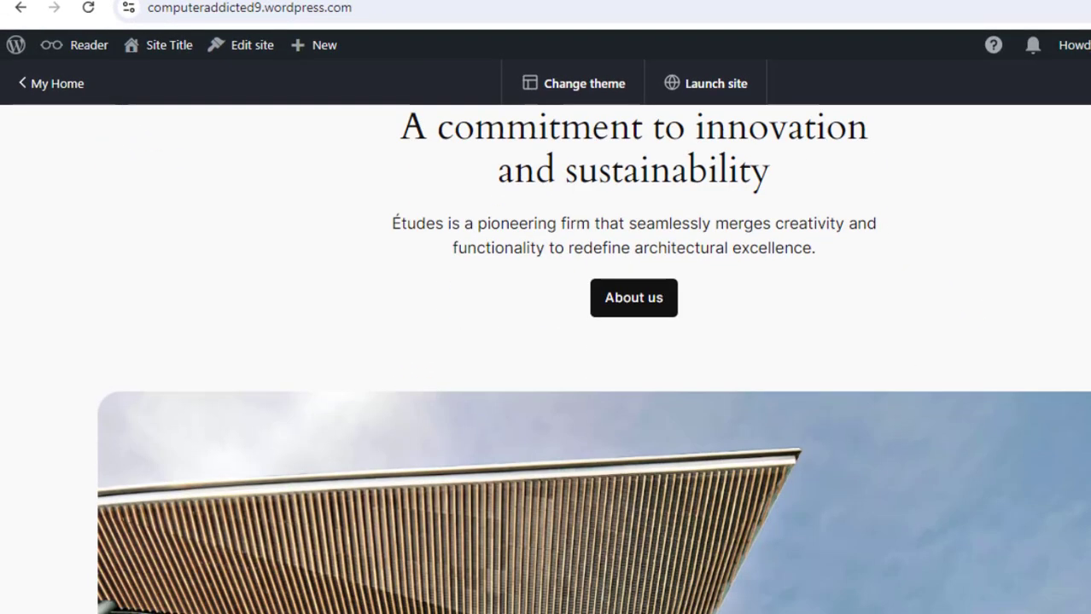
# - Return to the My Home dashboard and open the site Customizer
pyautogui.scroll(-12, 589, 359)
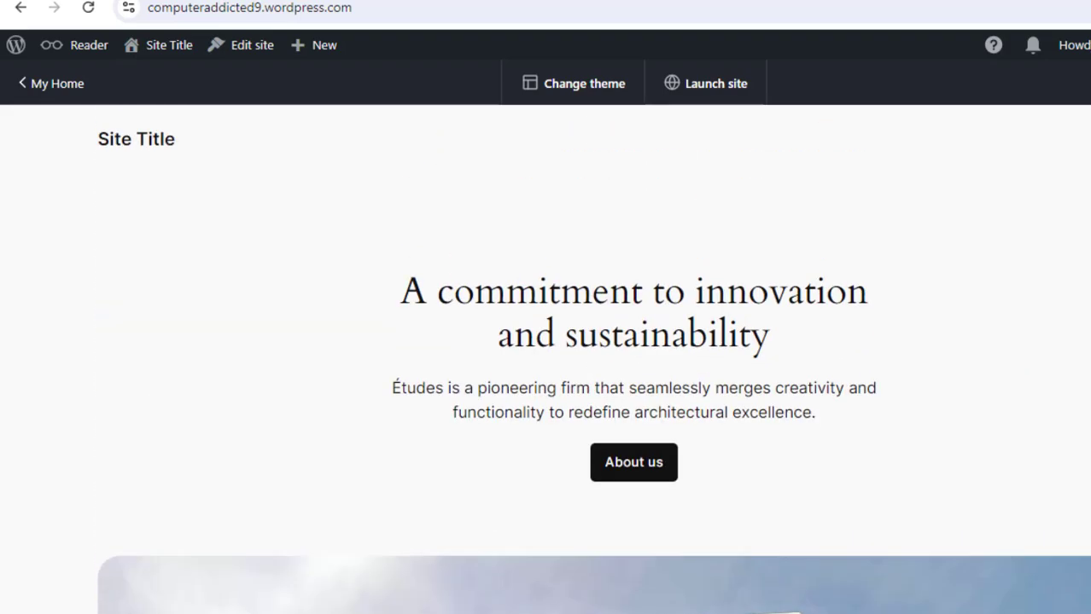
pyautogui.click(57, 83)
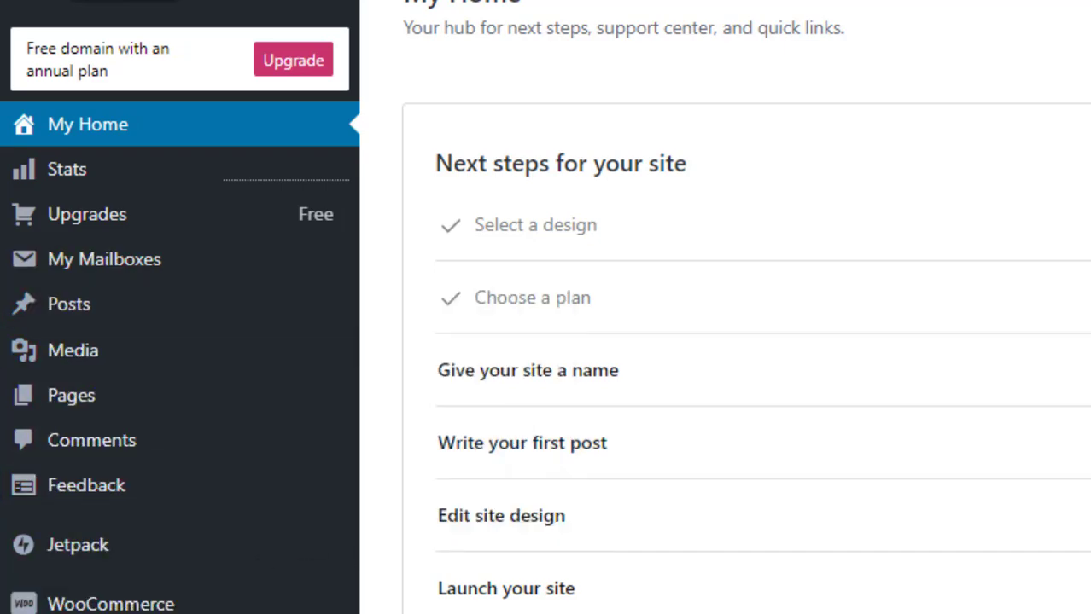
pyautogui.scroll(-4, 869, 342)
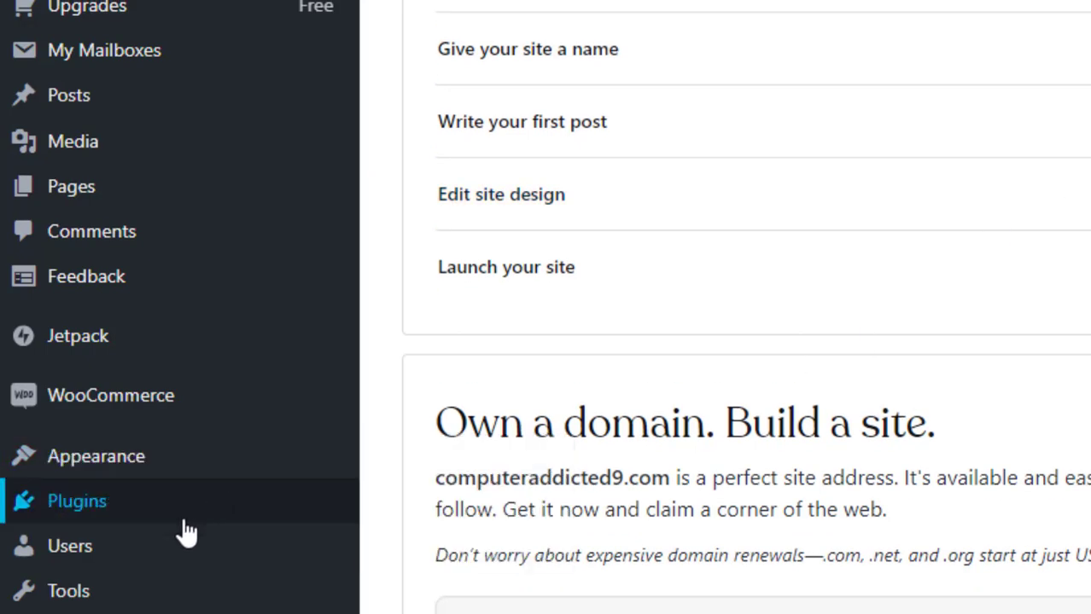
pyautogui.moveTo(168, 593)
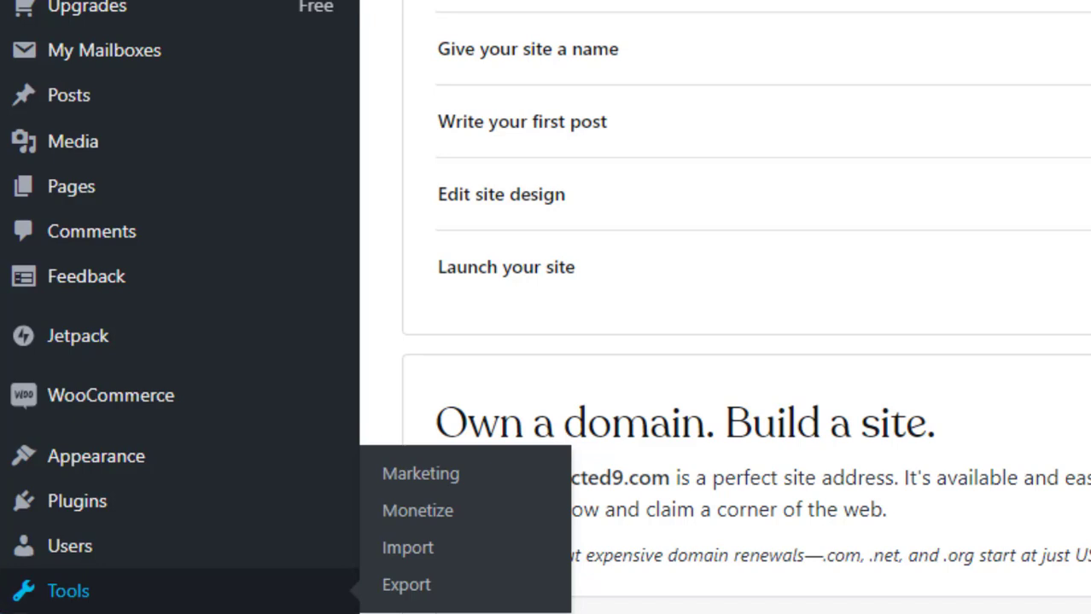
pyautogui.moveTo(162, 613)
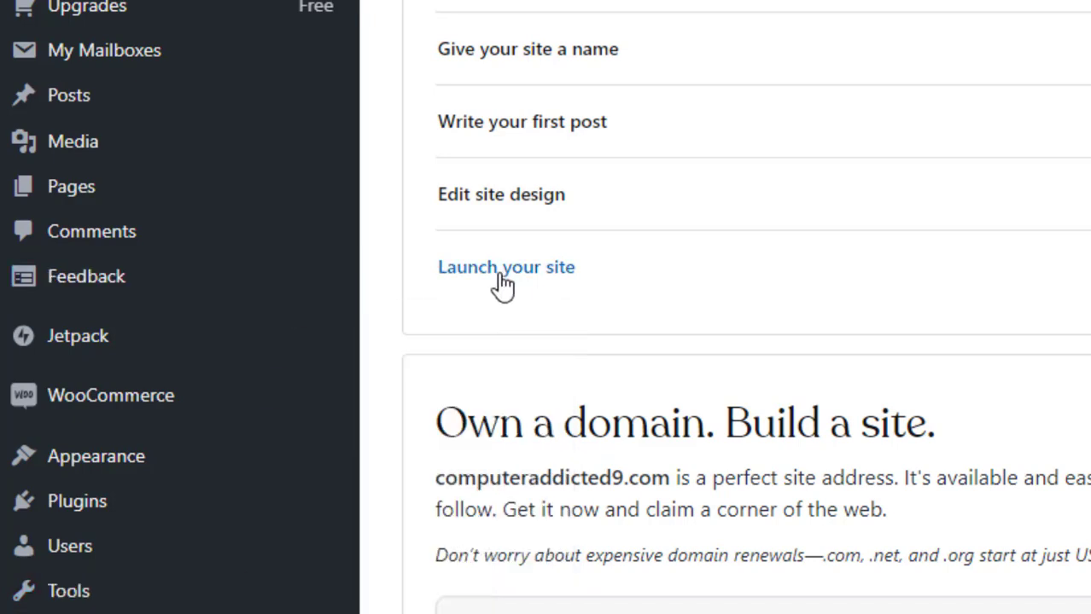
pyautogui.moveTo(169, 106)
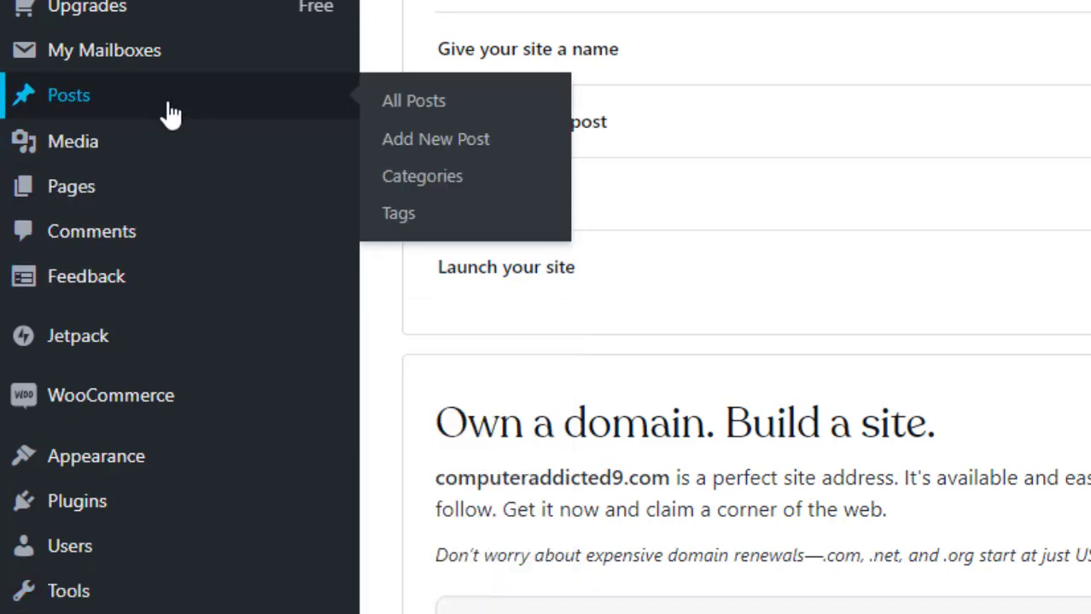
pyautogui.moveTo(177, 455)
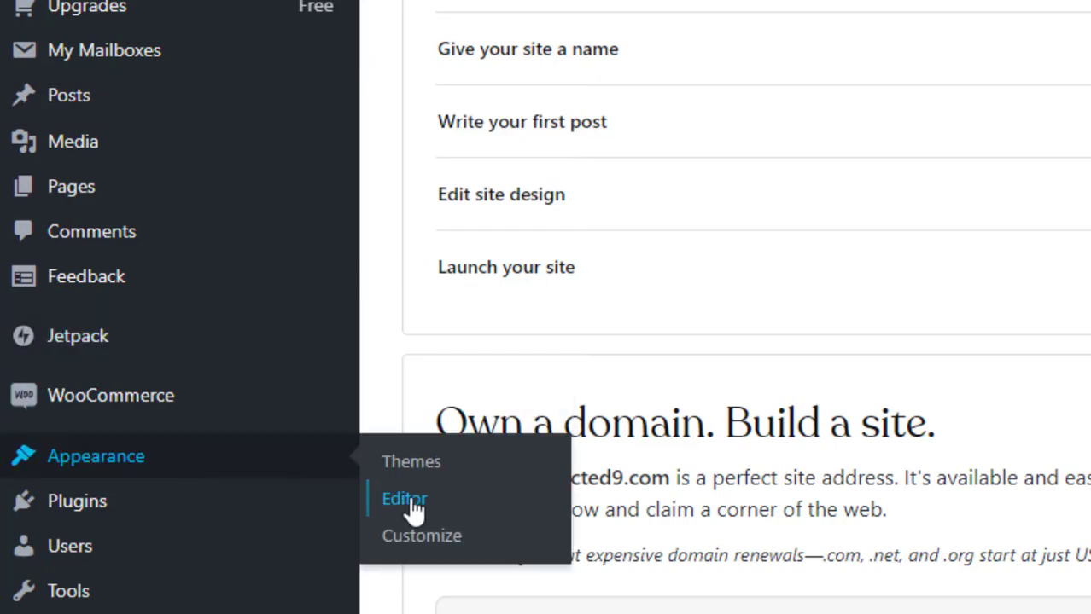
pyautogui.scroll(4, 425, 546)
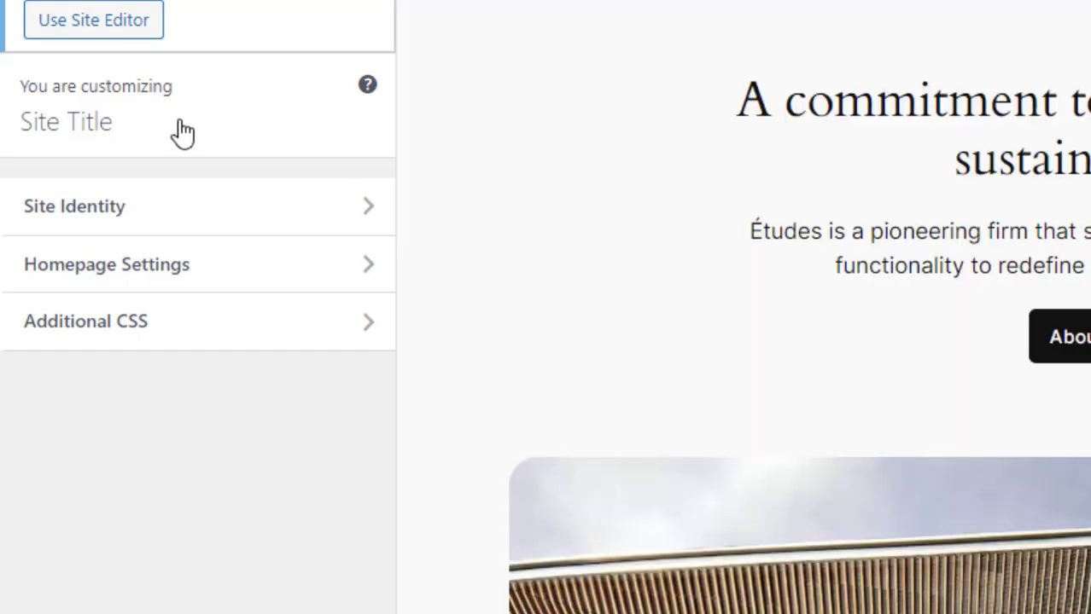
# - Change the site title in Site Identity to Video Editing Class in Nepal
pyautogui.click(217, 211)
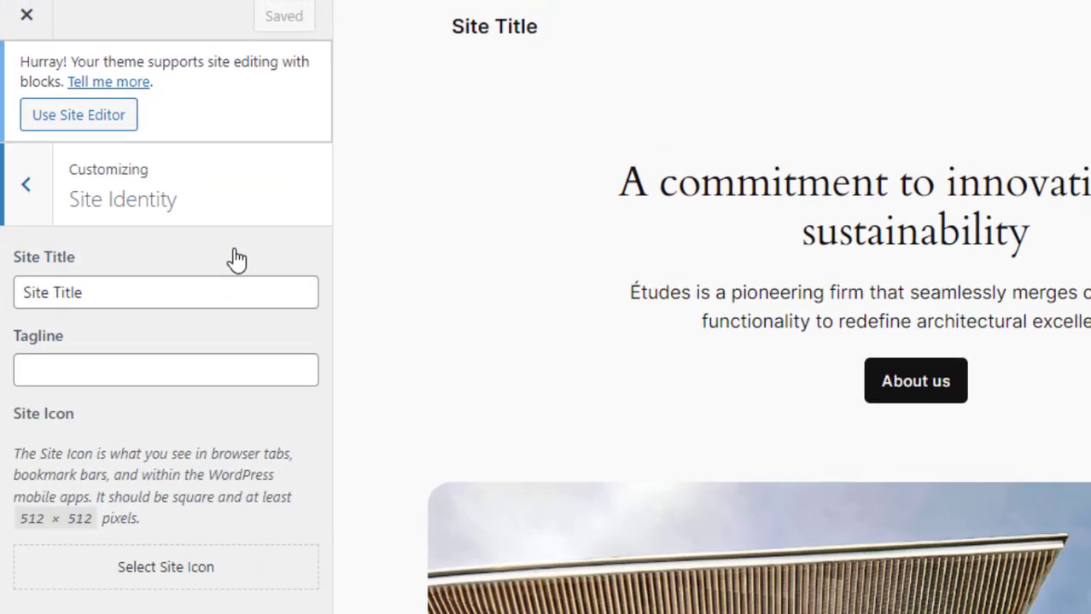
pyautogui.rightClick(29, 187)
pyautogui.click(25, 186)
pyautogui.click(23, 184)
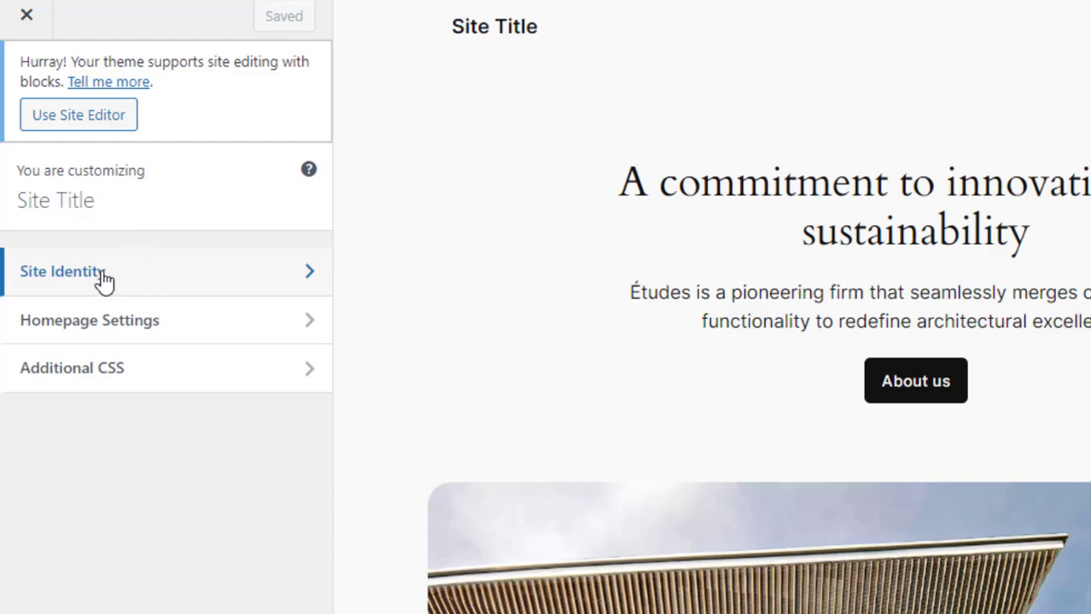
pyautogui.click(161, 273)
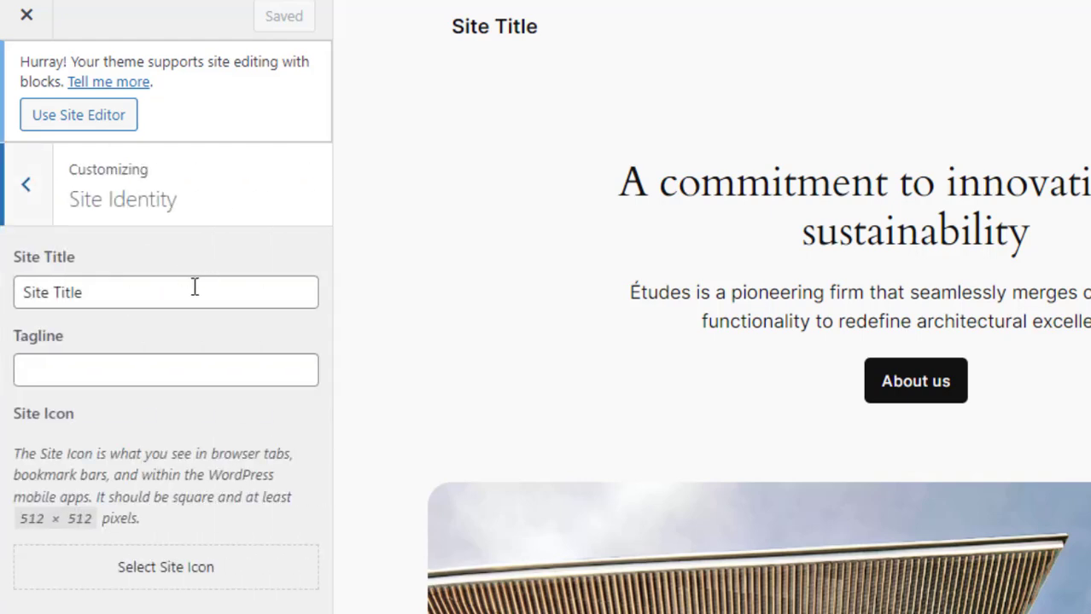
pyautogui.moveTo(151, 300); pyautogui.dragTo(4, 299)
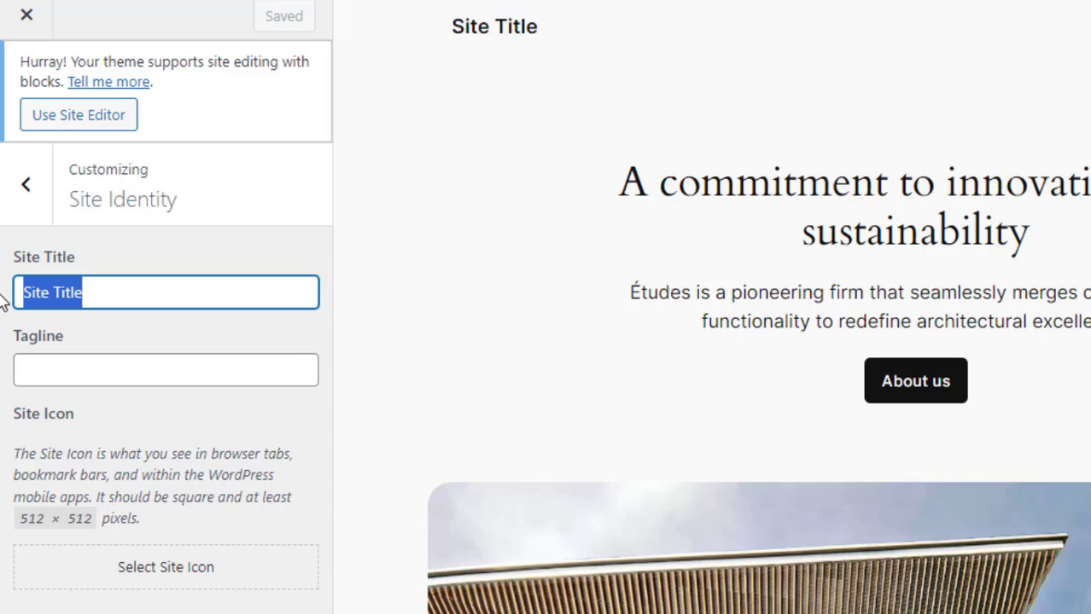
pyautogui.write('Video Editing Class')
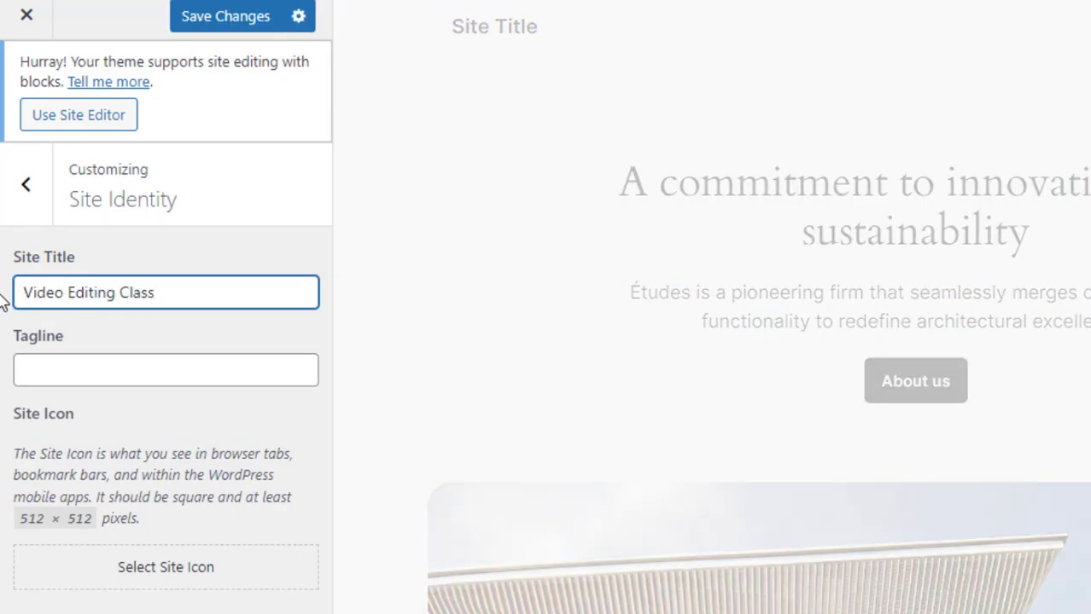
pyautogui.write(' in Nepal')
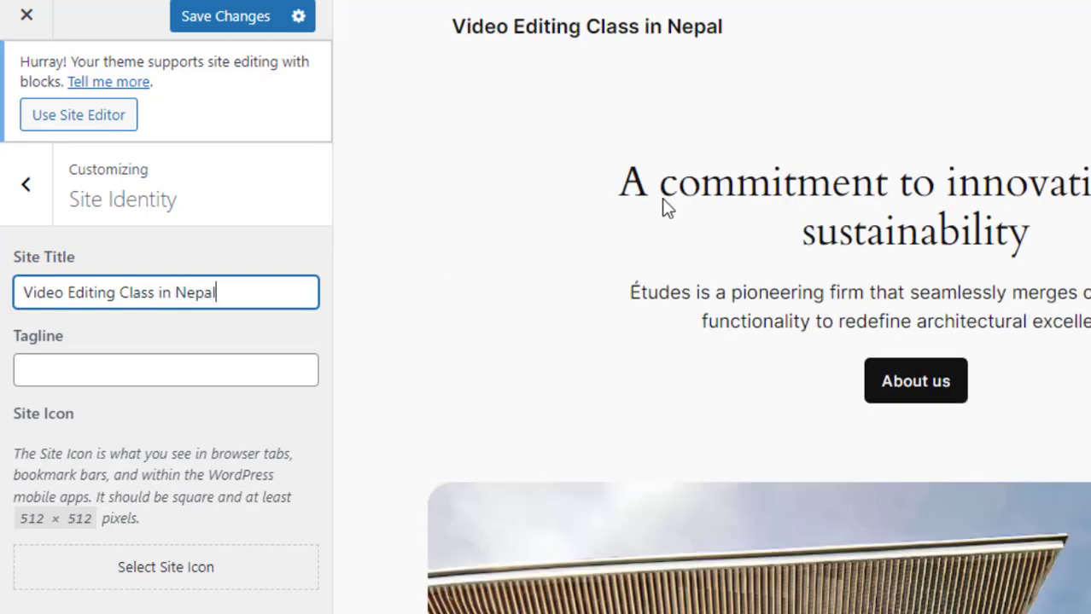
# - Try switching the homepage display to a static page, then revert it to latest posts
pyautogui.moveTo(445, 28); pyautogui.dragTo(755, 28)
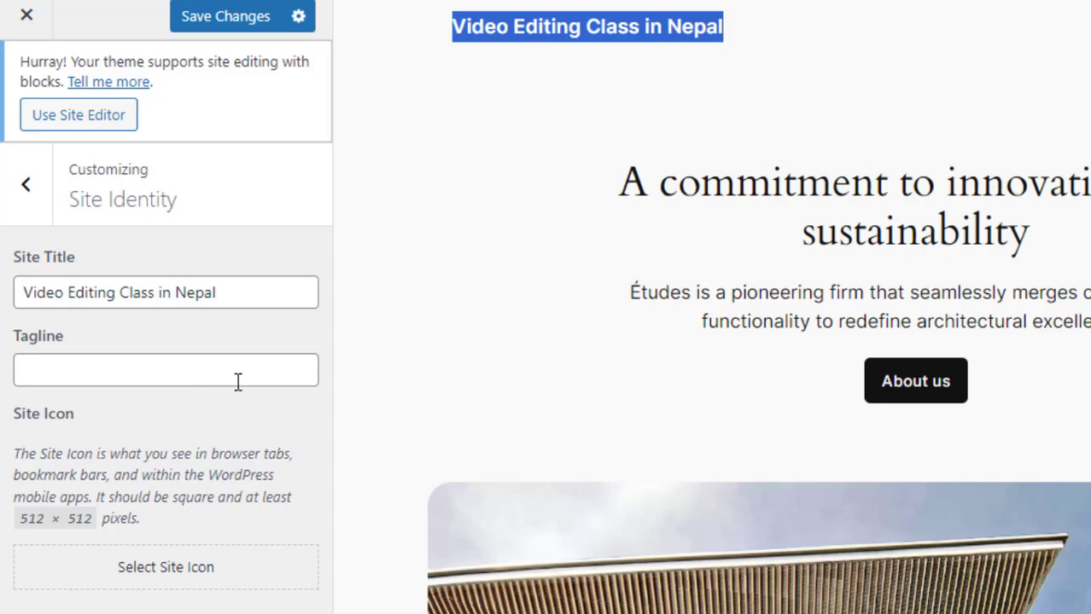
pyautogui.click(29, 203)
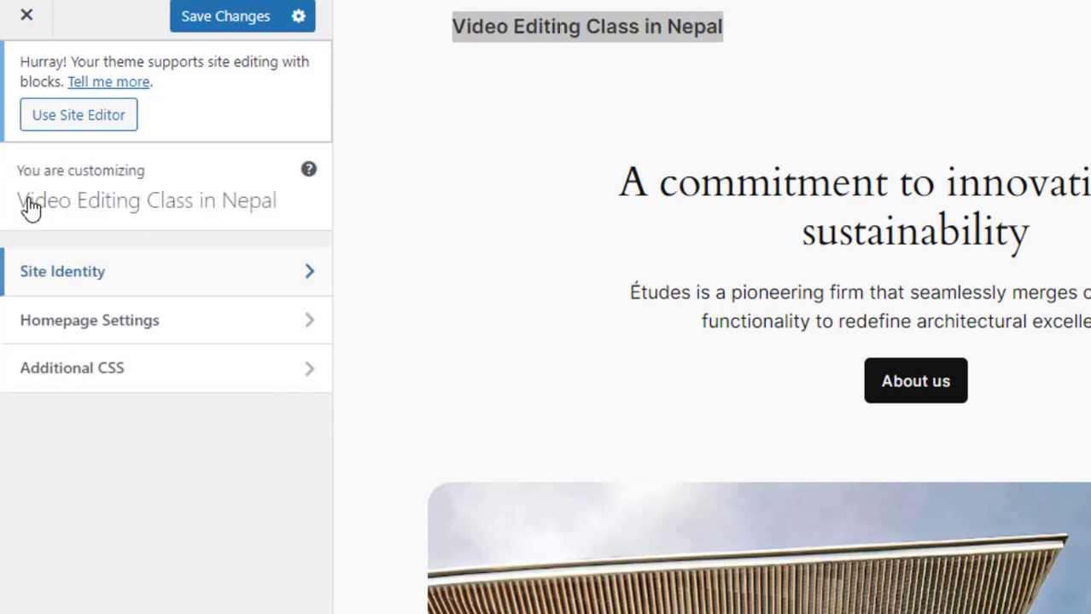
pyautogui.click(162, 327)
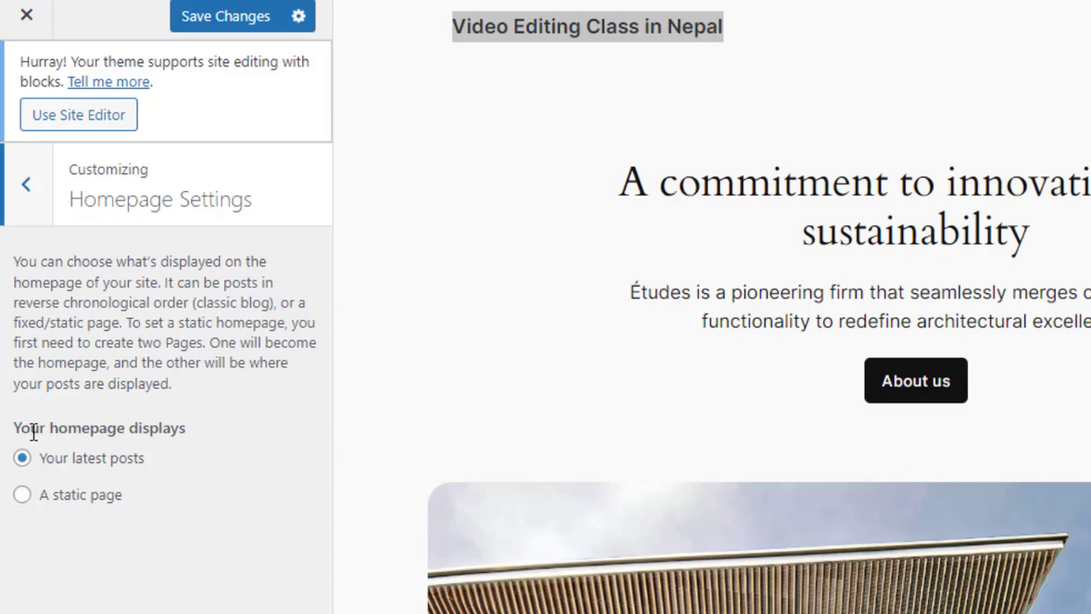
pyautogui.moveTo(33, 431); pyautogui.dragTo(158, 431)
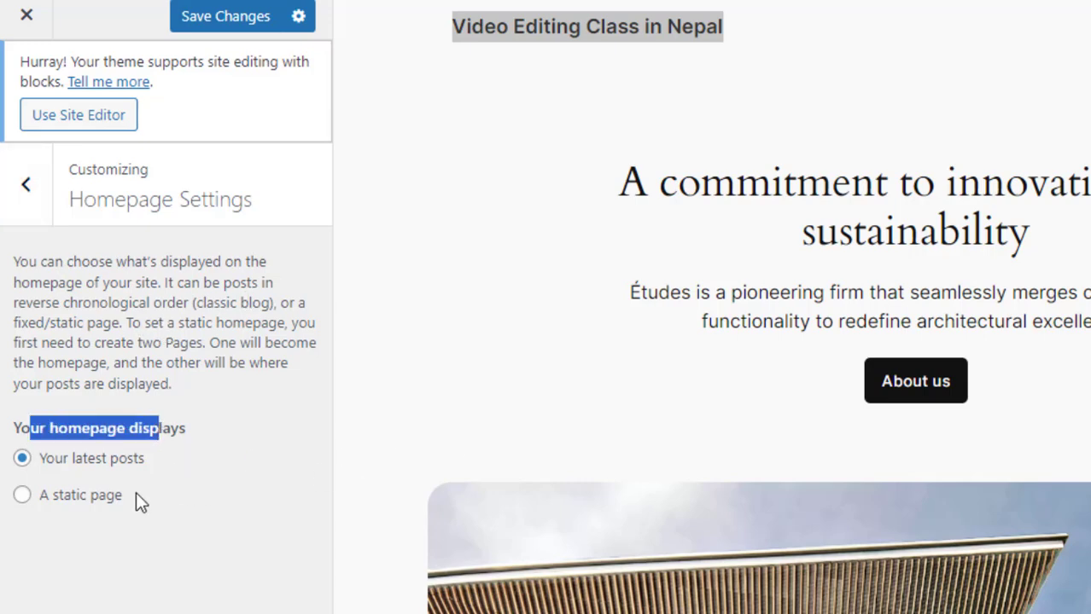
pyautogui.click(91, 497)
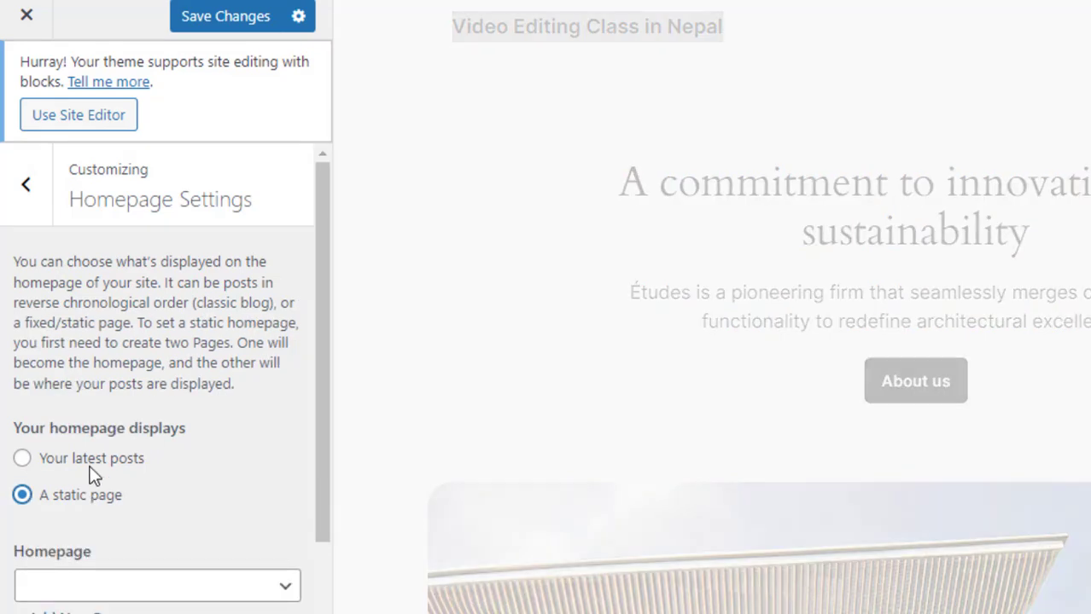
pyautogui.click(84, 458)
pyautogui.click(32, 198)
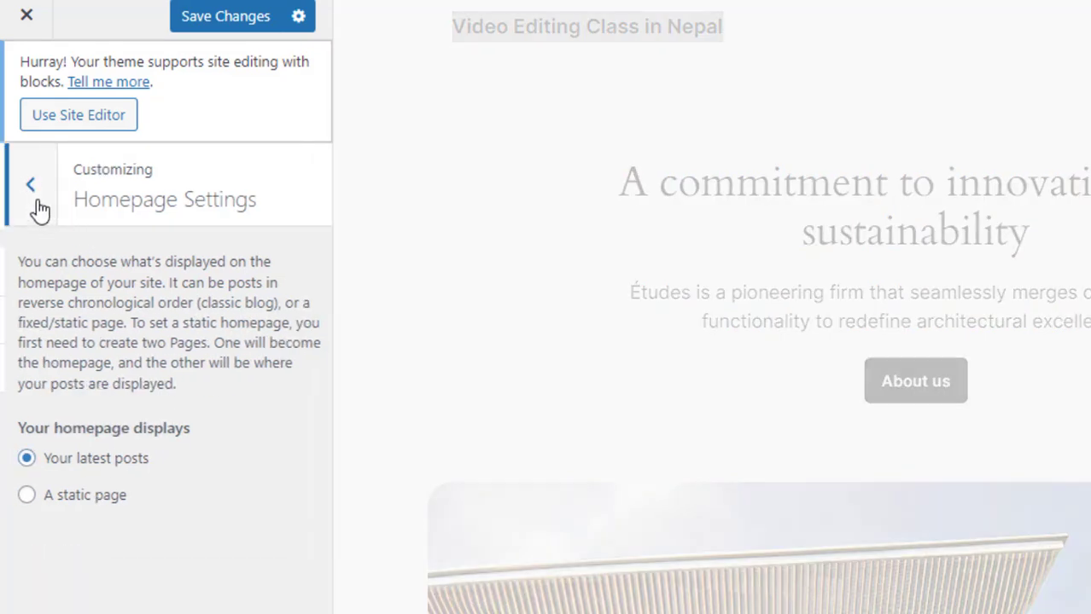
# - Save the Customizer changes and reload the site tab to see the new title
pyautogui.click(237, 33)
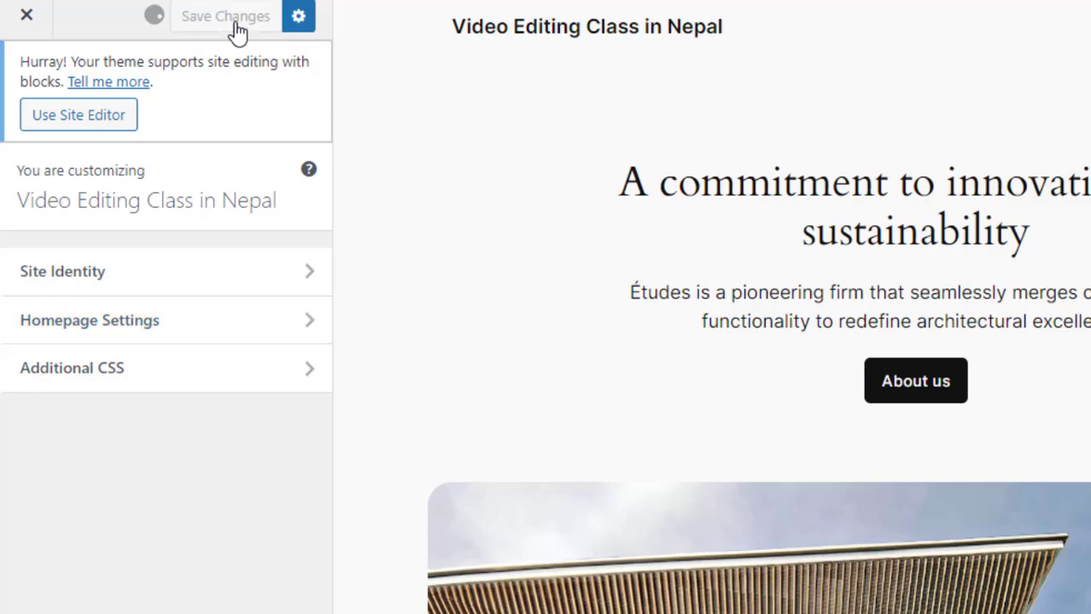
pyautogui.click(380, 1)
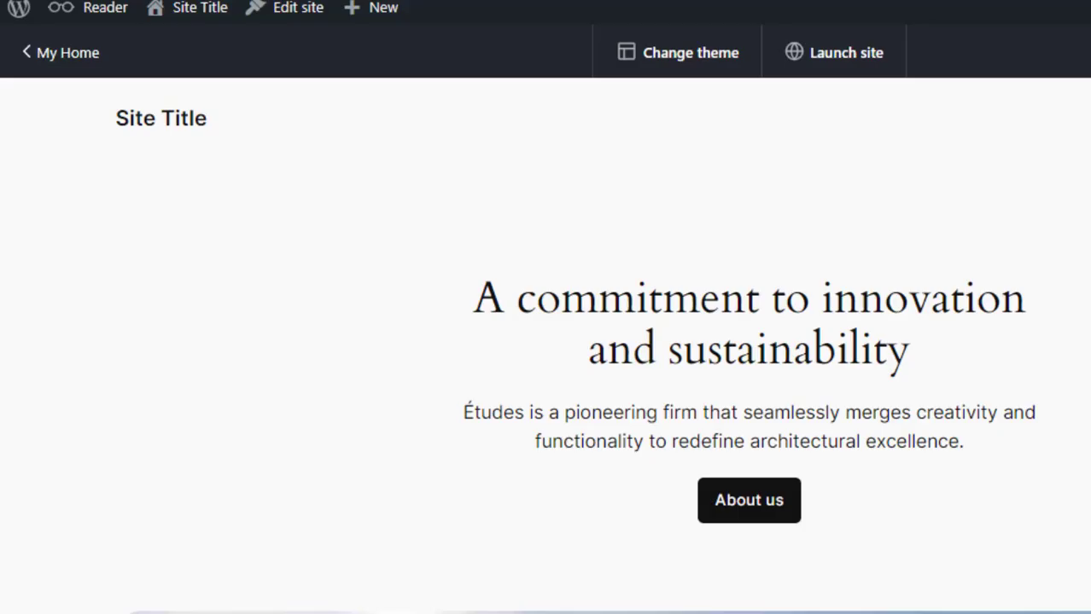
pyautogui.click(95, 1)
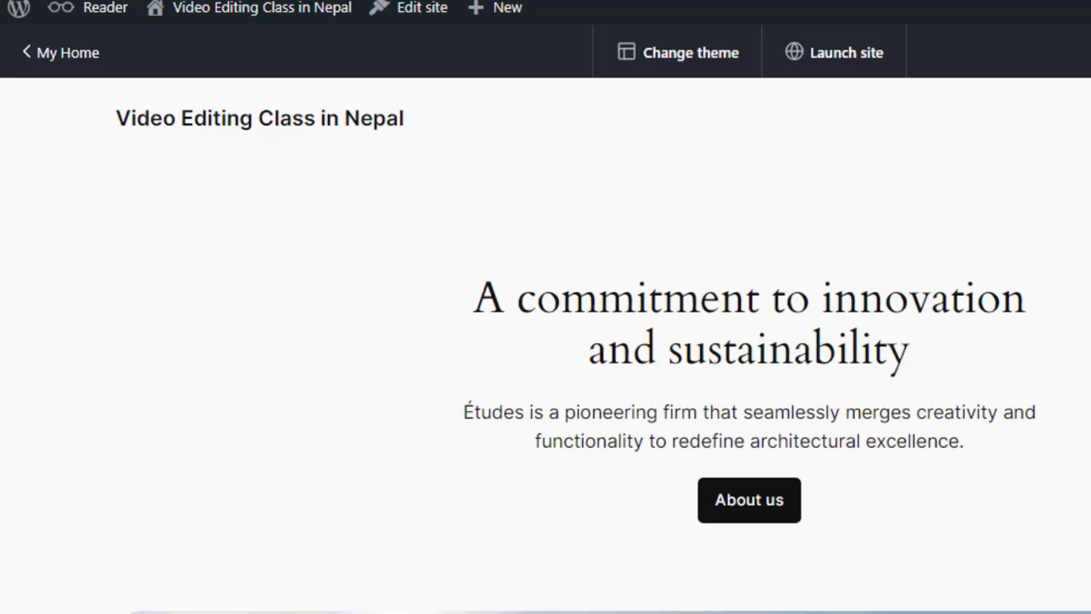
# - Switch back to the Customizer and open the Site Editor on the homepage template
pyautogui.click(210, 4)
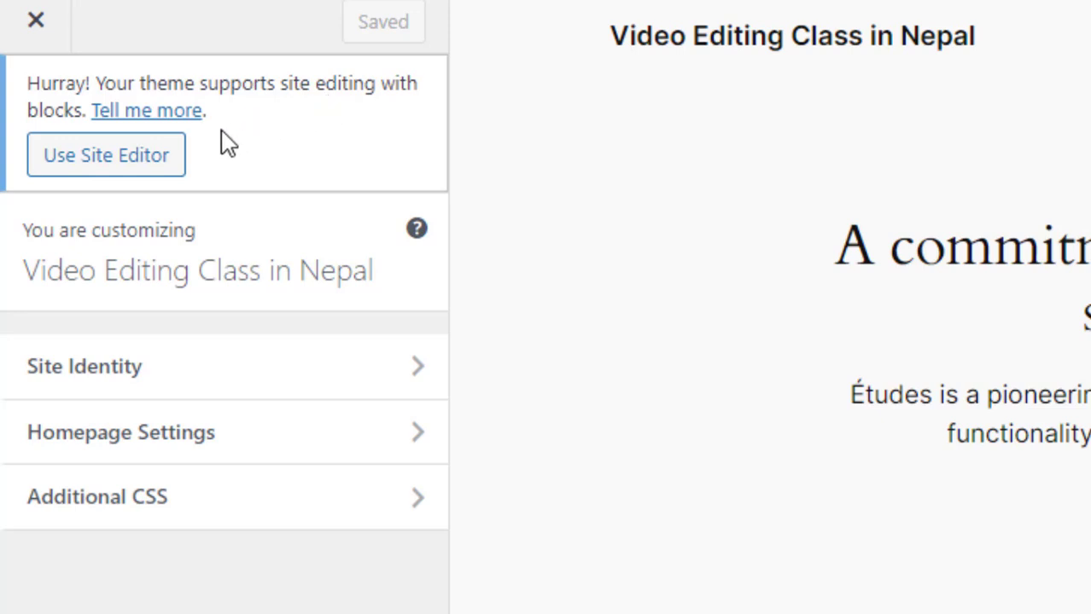
pyautogui.click(133, 152)
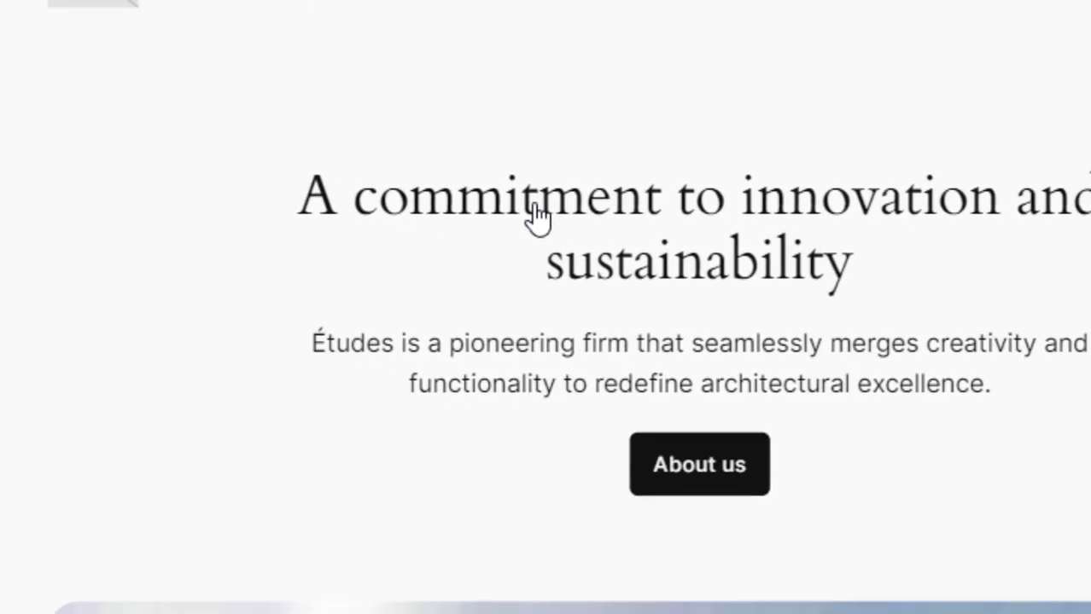
pyautogui.click(536, 218)
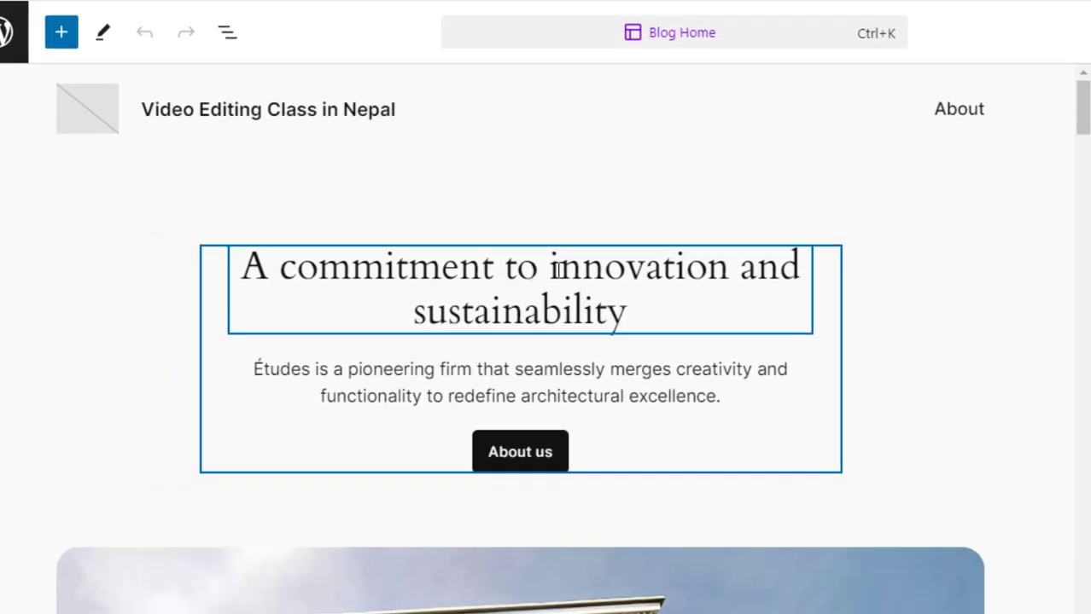
# - Replace the hero heading with Join Online Video Editing Training in Nepal
pyautogui.doubleClick(662, 317)
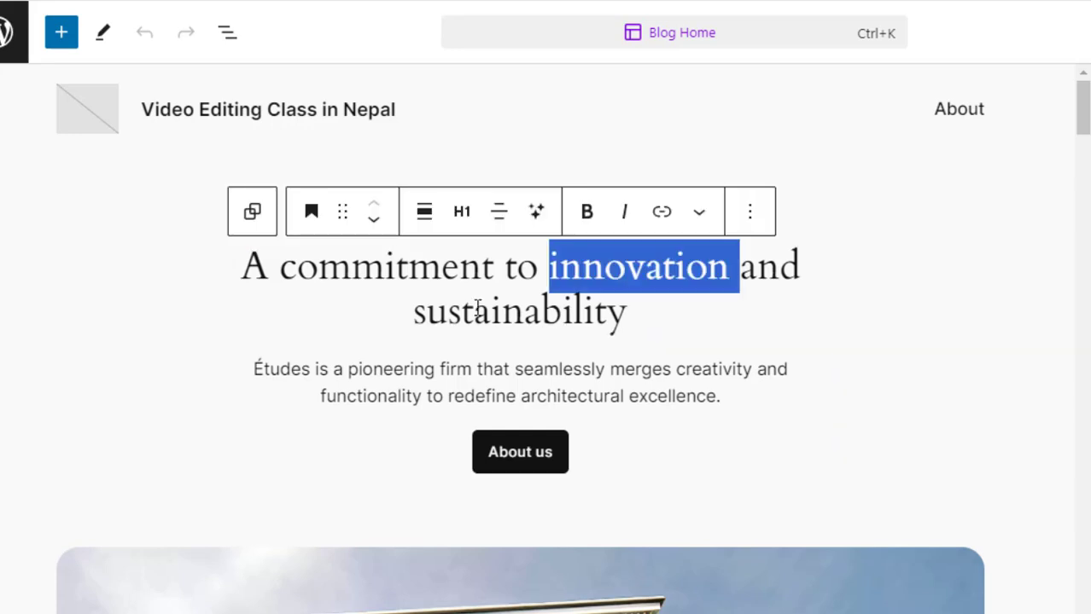
pyautogui.moveTo(624, 315); pyautogui.dragTo(379, 299)
pyautogui.moveTo(258, 286); pyautogui.dragTo(256, 278)
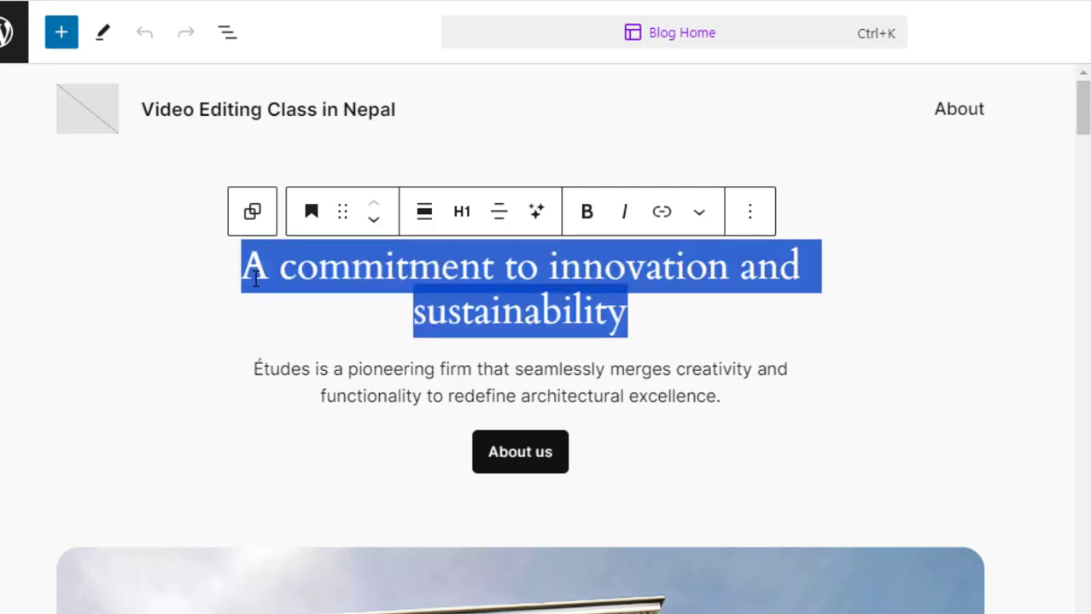
pyautogui.write('Join ')
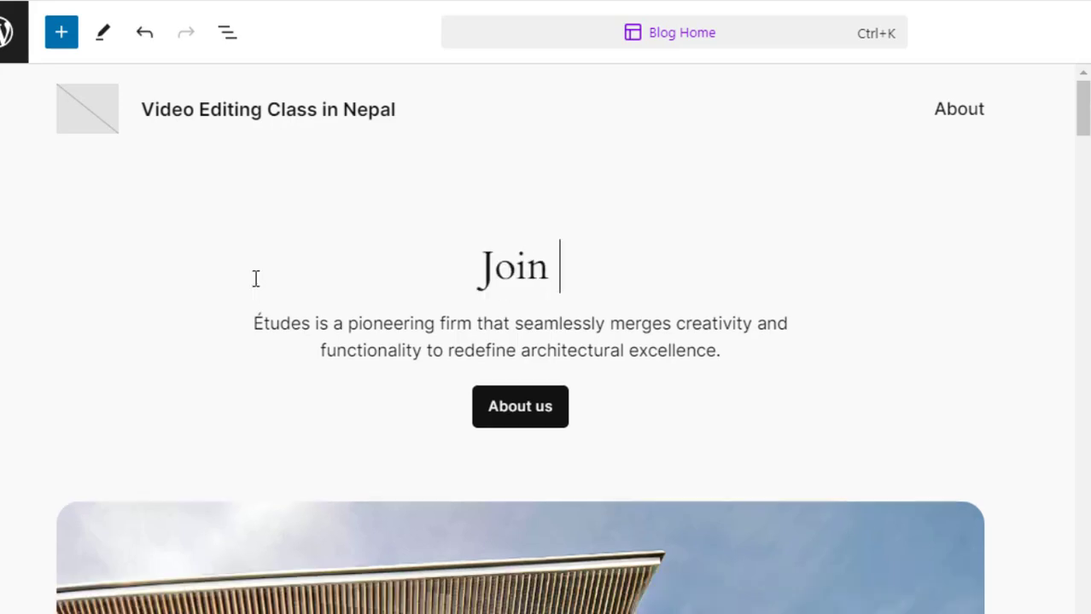
pyautogui.write('Online Vi')
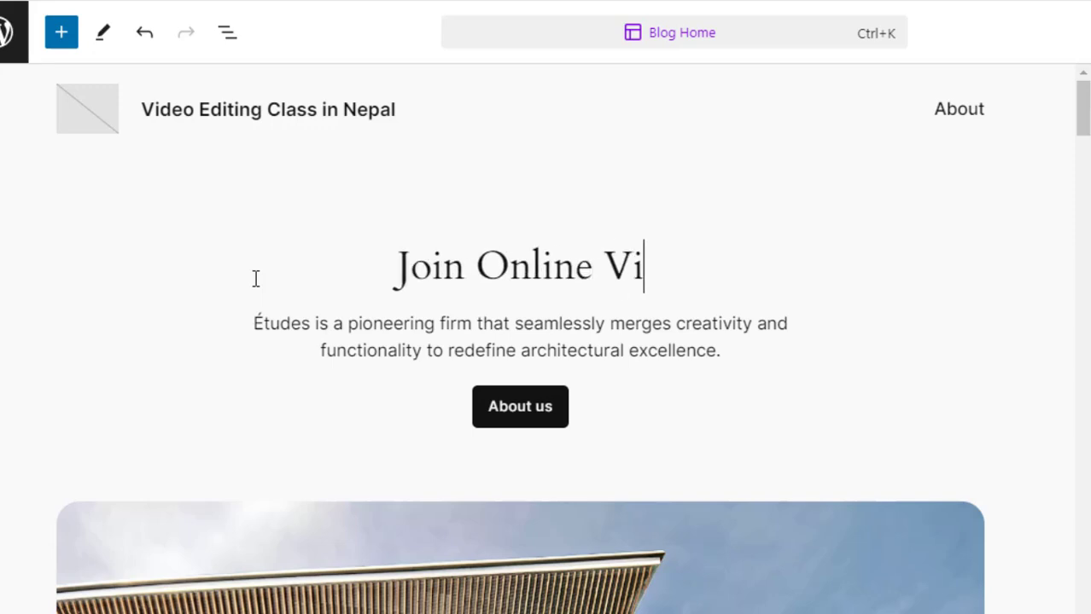
pyautogui.write('deo Editing ')
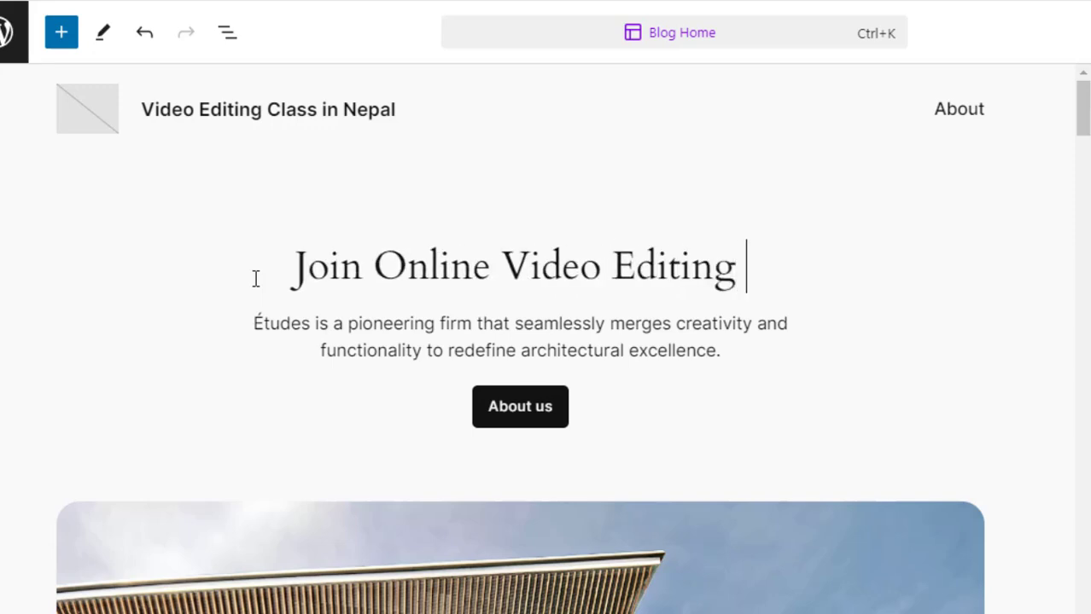
pyautogui.write('Training')
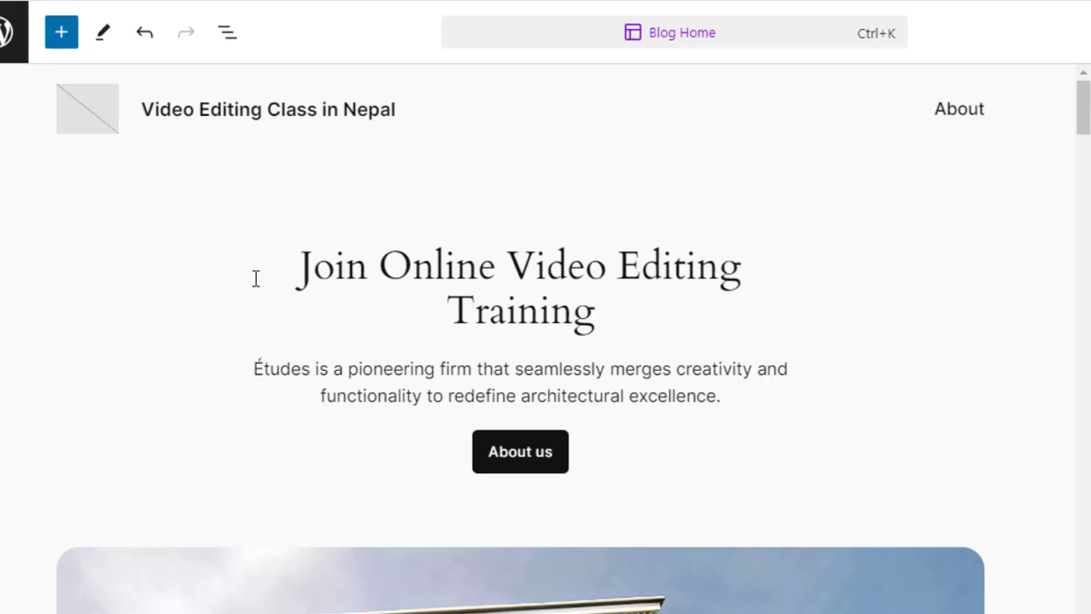
pyautogui.write(' in Nepal.')
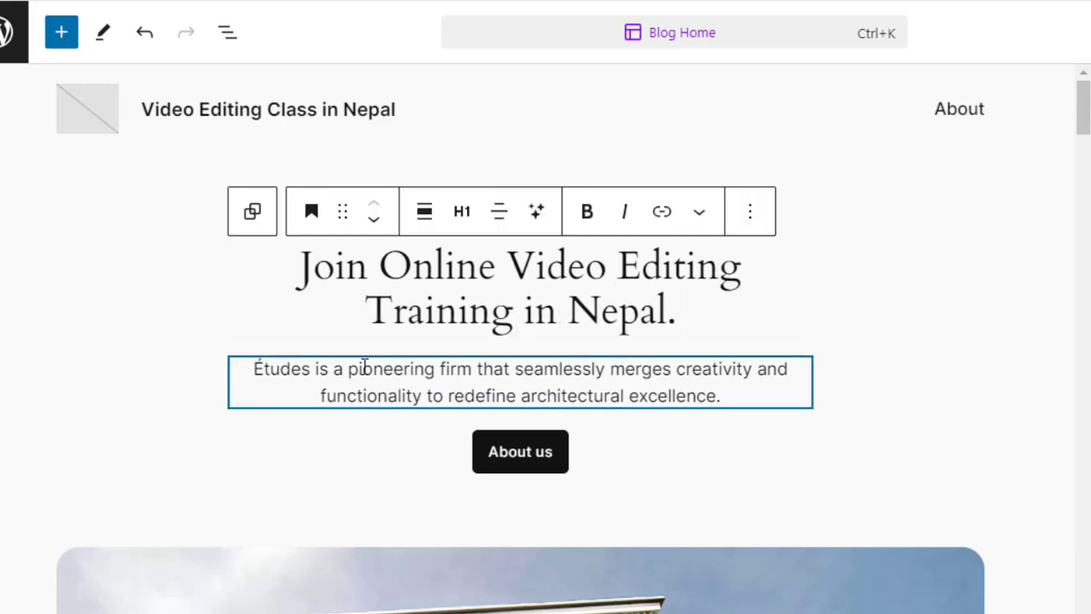
# - Replace the hero paragraph with "Absolutely for beginners. Software is Premiere Pro. 10 to 15 Days."
pyautogui.moveTo(253, 369); pyautogui.dragTo(723, 397)
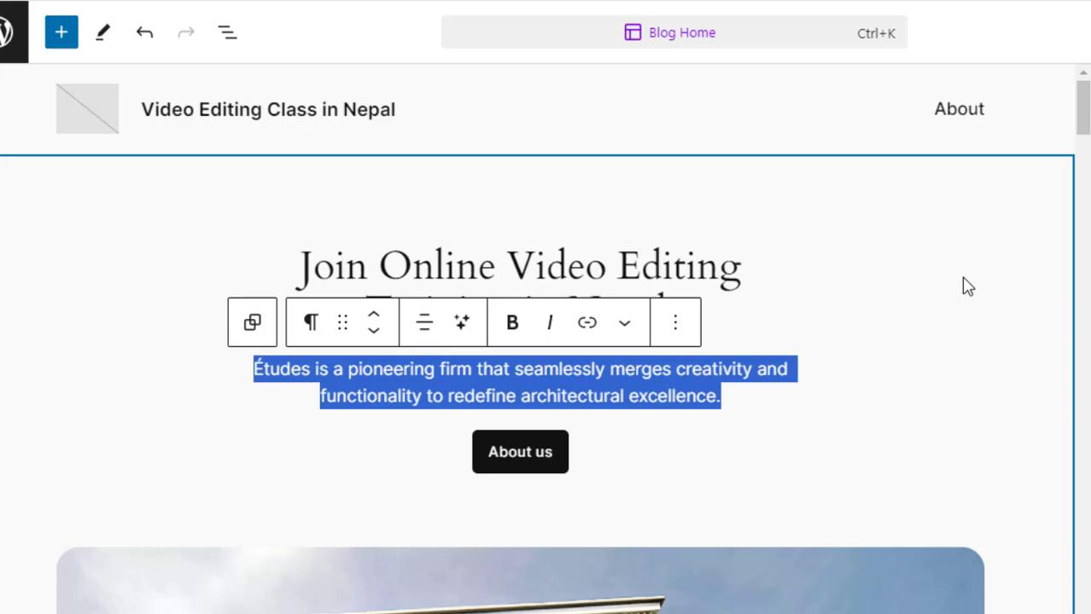
pyautogui.write('Abso')
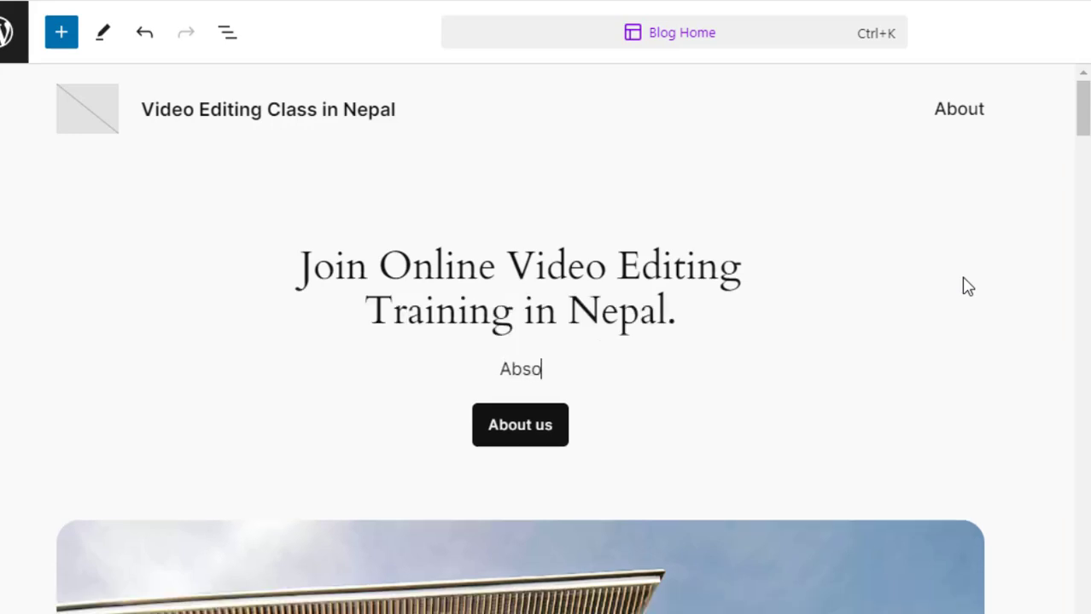
pyautogui.write('lutely ')
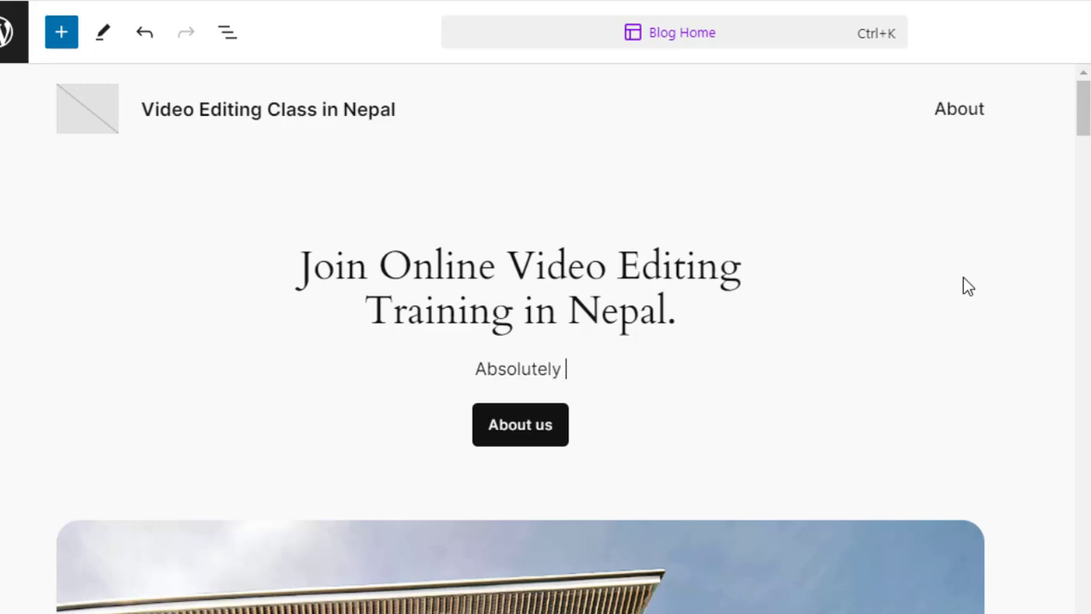
pyautogui.write('for beginner')
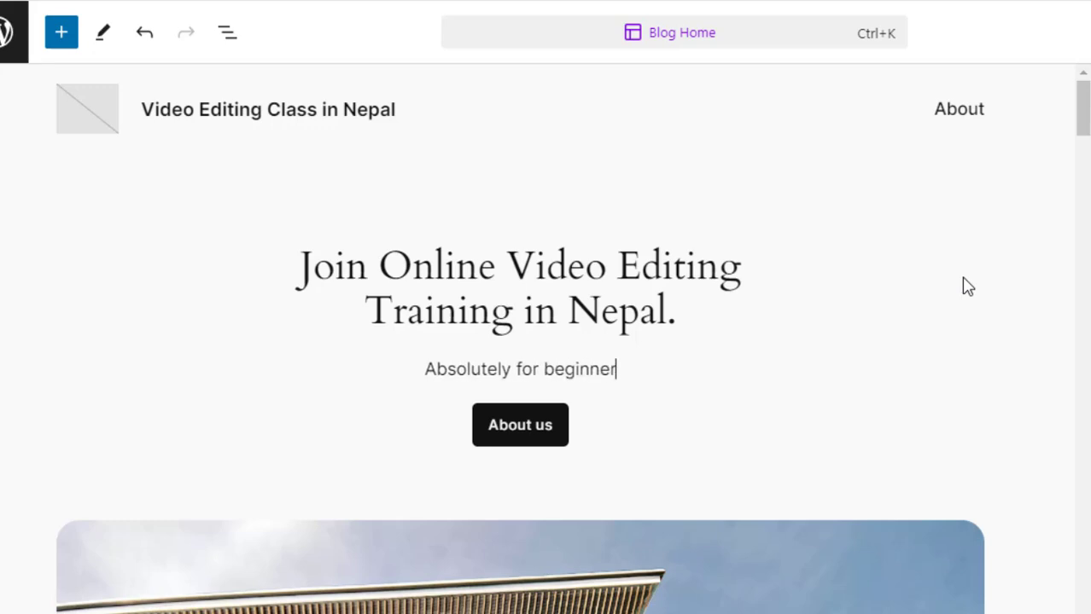
pyautogui.write('s. Software')
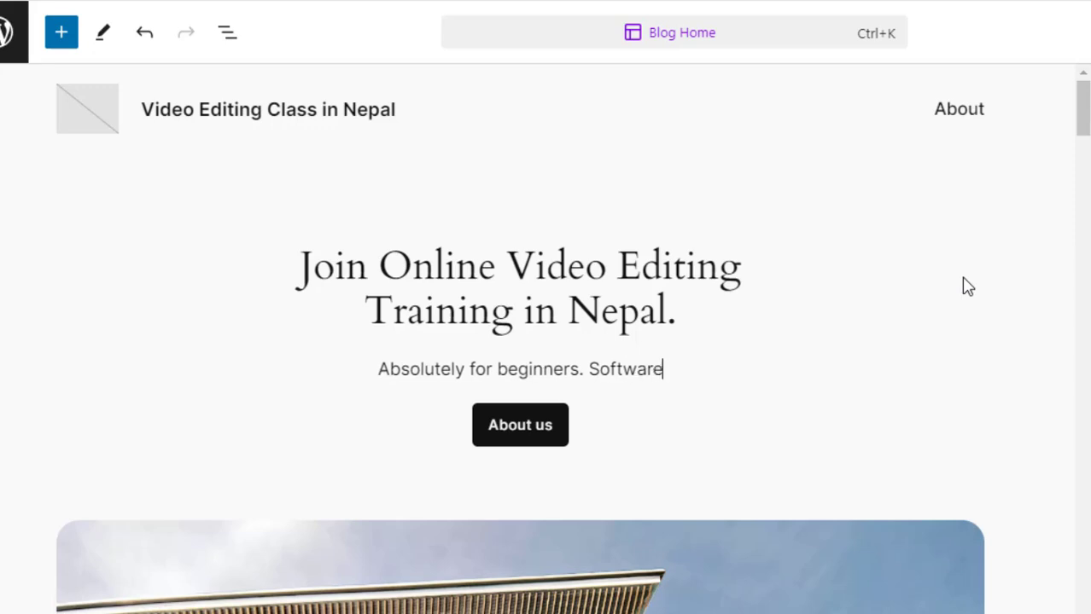
pyautogui.write(' is Premiere ')
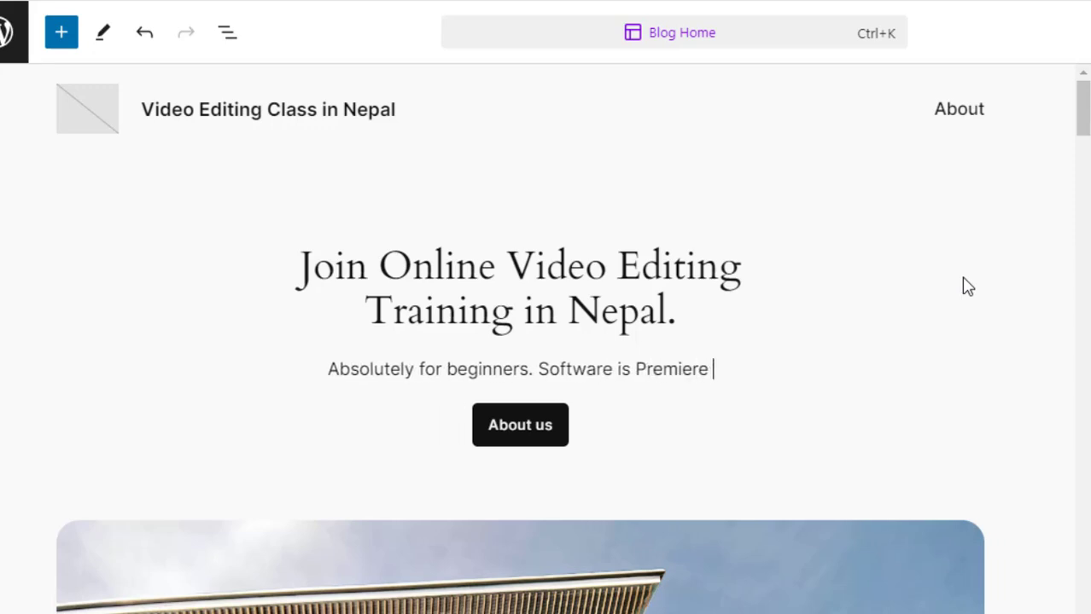
pyautogui.write('Pro. ')
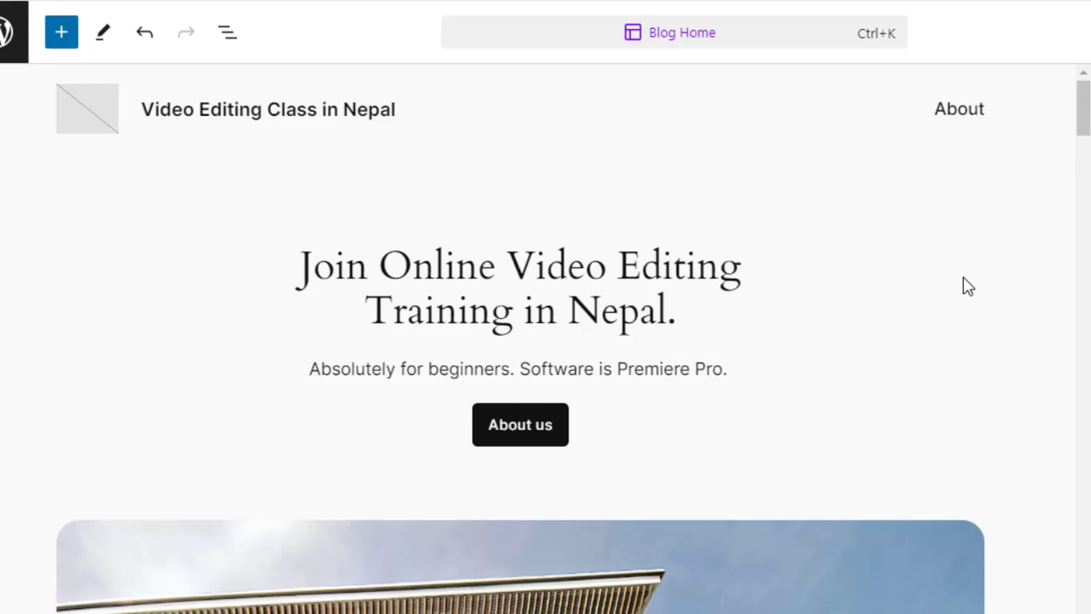
pyautogui.write('10 to ')
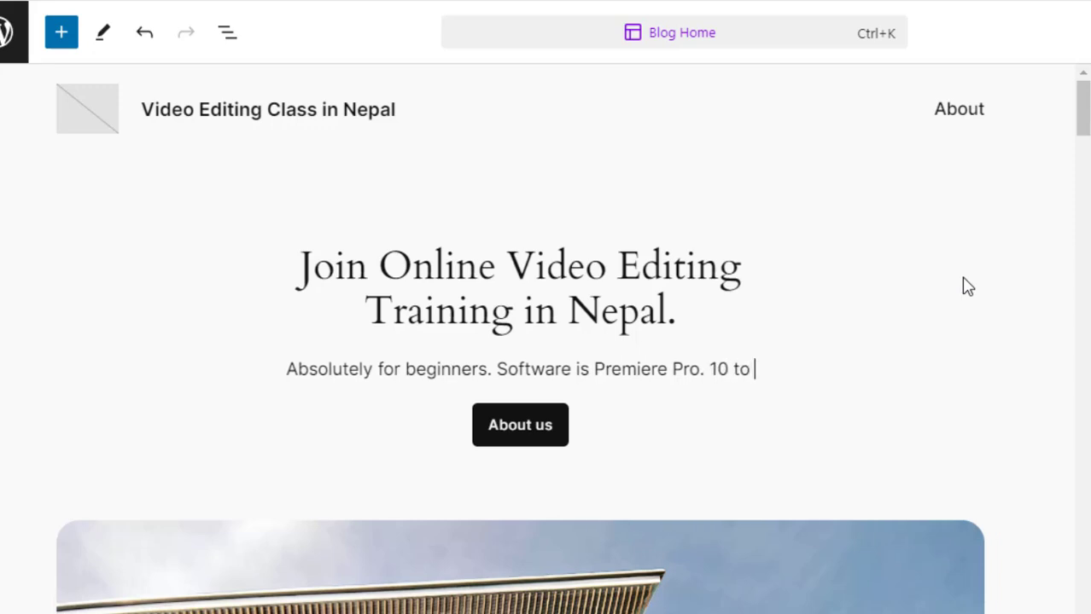
pyautogui.write('15 Days.')
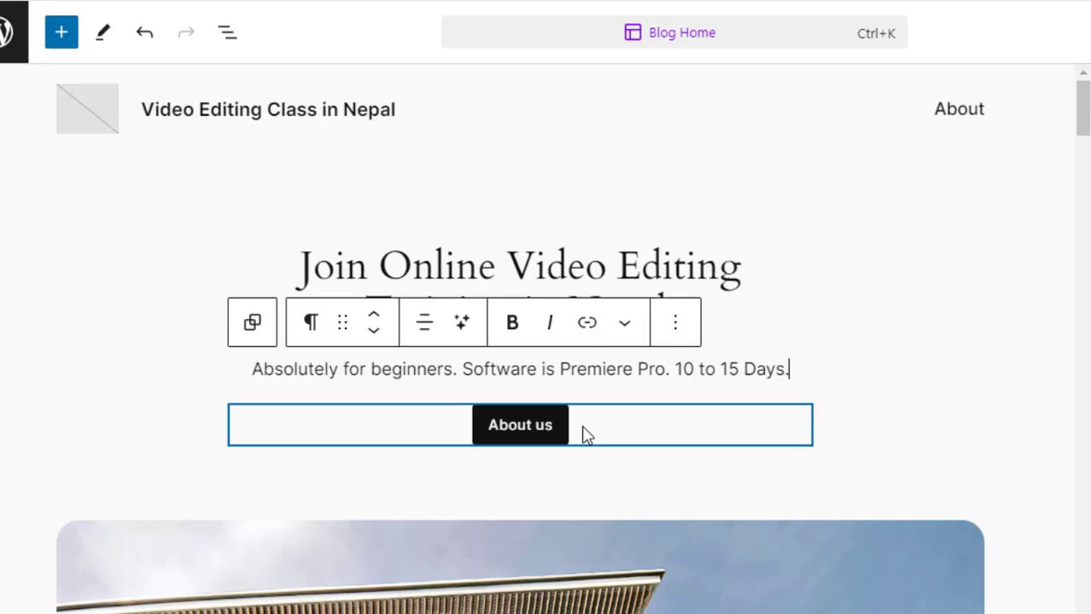
# - Save the template changes and reload the live site tab to view the updated homepage
pyautogui.click(544, 427)
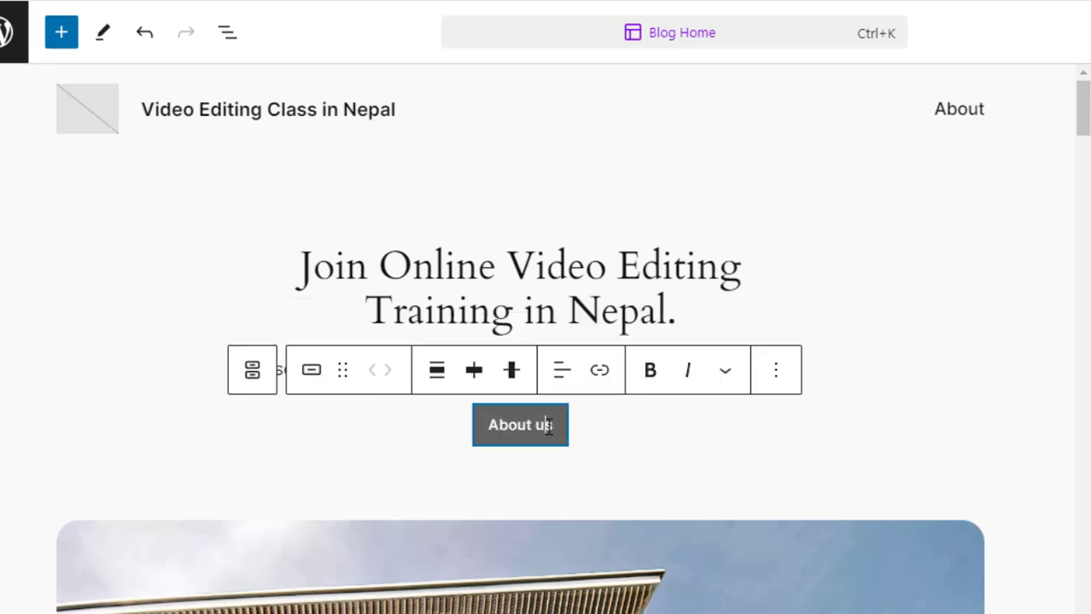
pyautogui.click(877, 299)
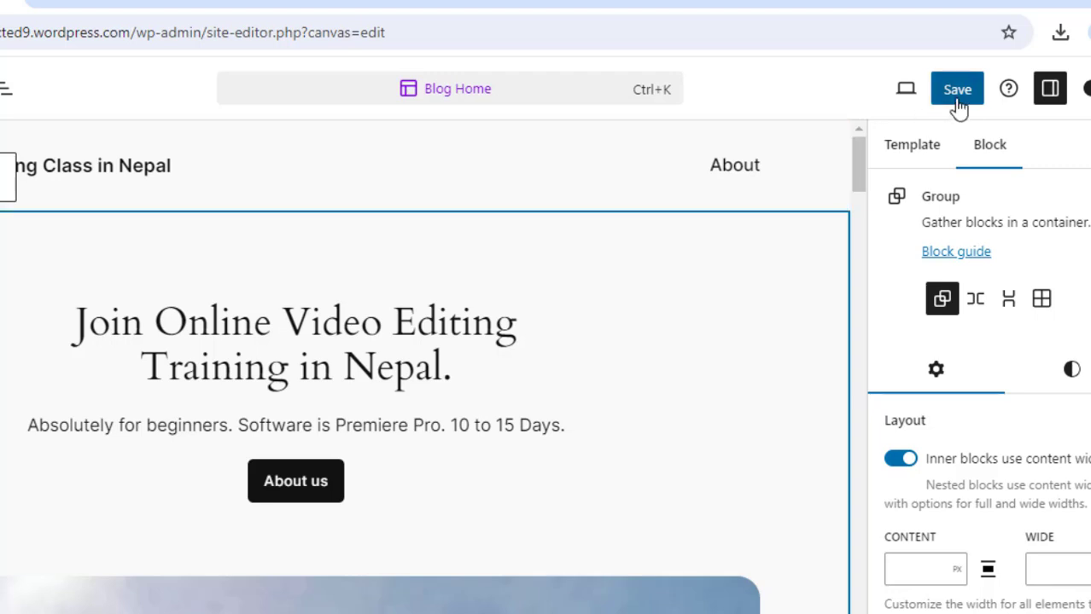
pyautogui.click(1027, 84)
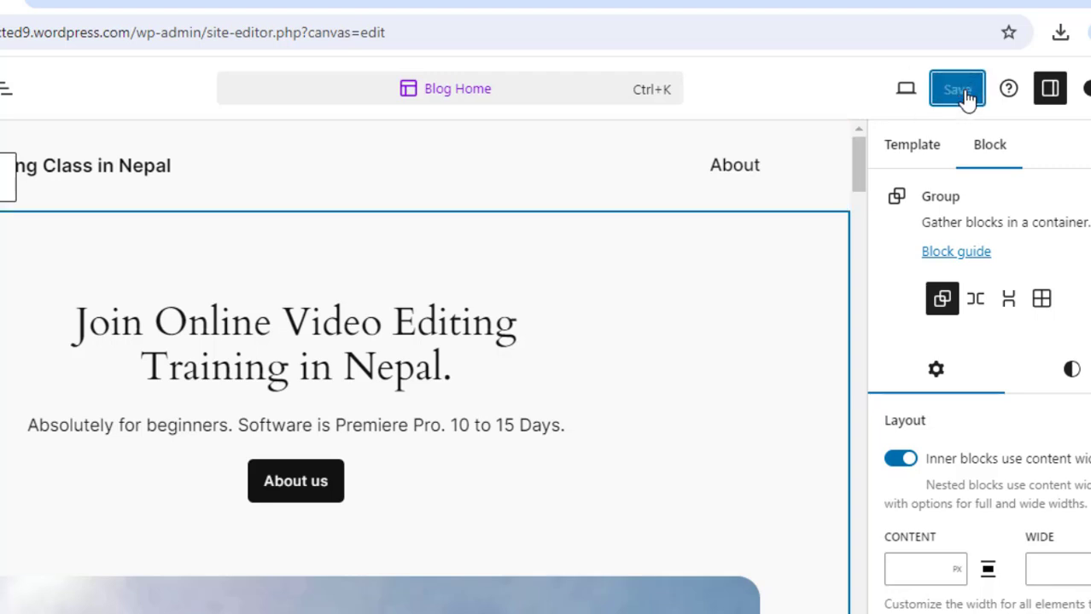
pyautogui.click(393, 8)
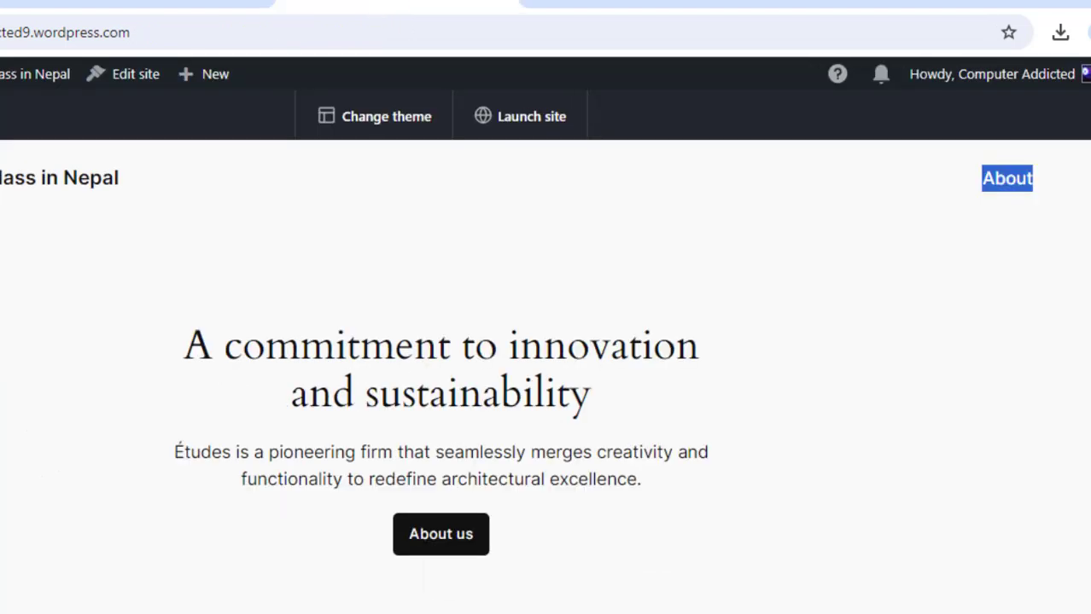
pyautogui.press('F5')
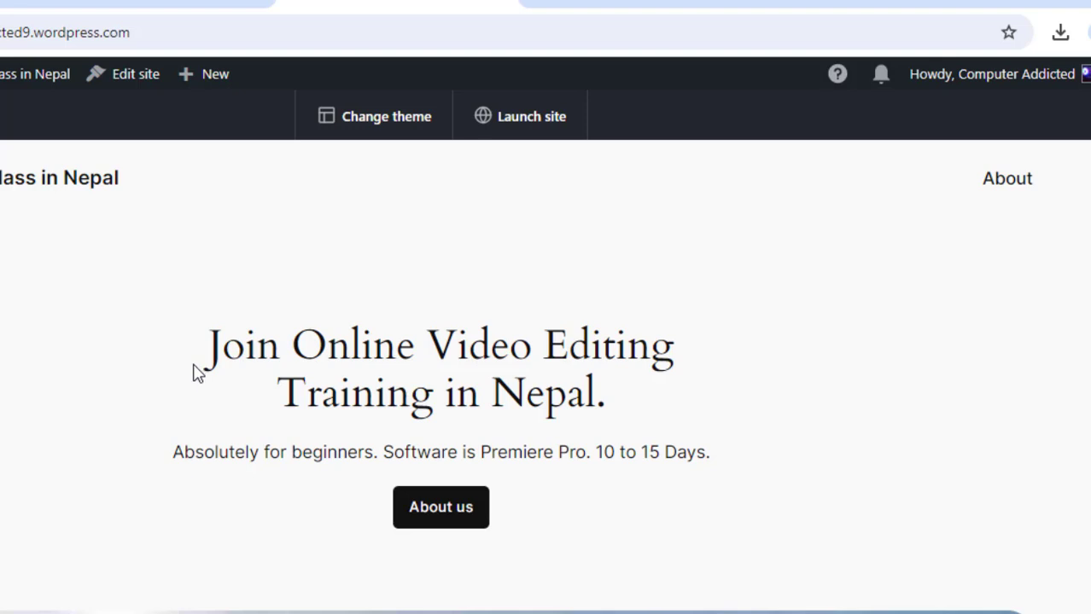
# - Review the updated homepage and open the About page in a new tab to check its content
pyautogui.moveTo(204, 368); pyautogui.dragTo(609, 406)
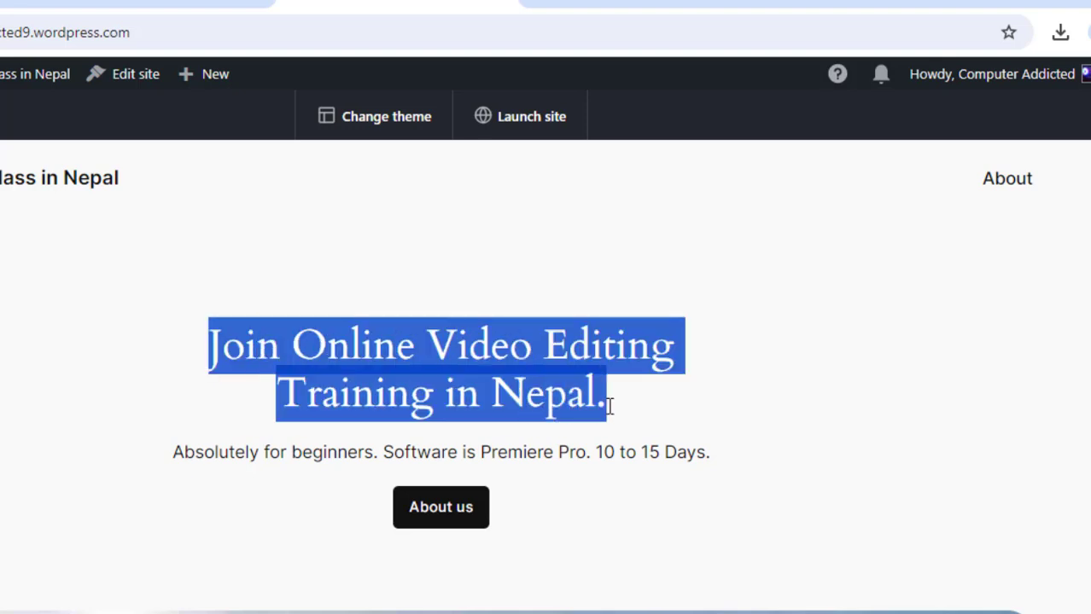
pyautogui.click(654, 415)
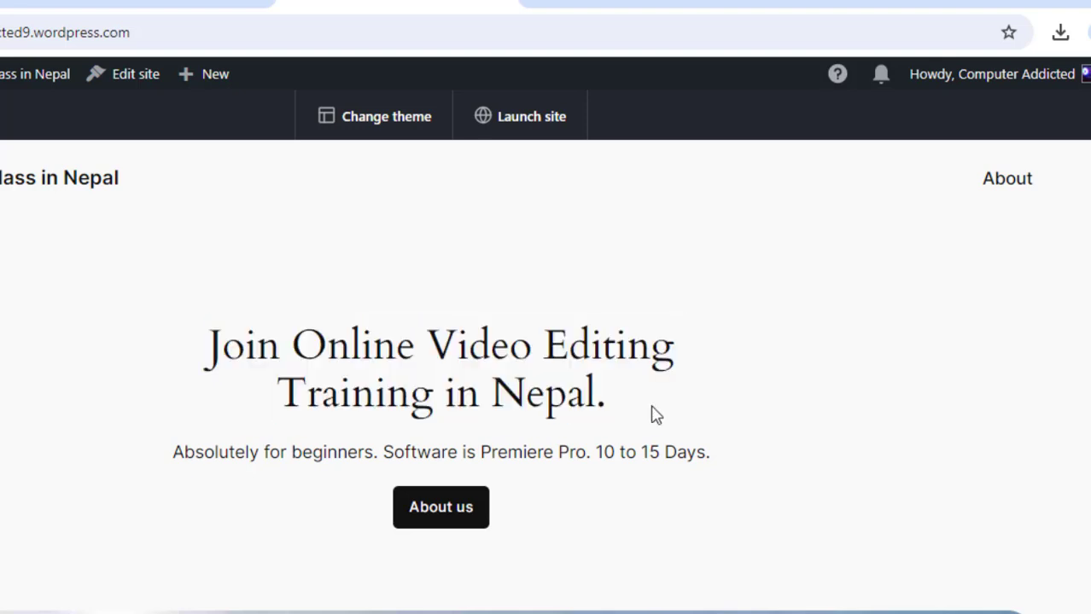
pyautogui.click(430, 521)
pyautogui.rightClick(995, 191)
pyautogui.click(950, 202)
pyautogui.click(689, 4)
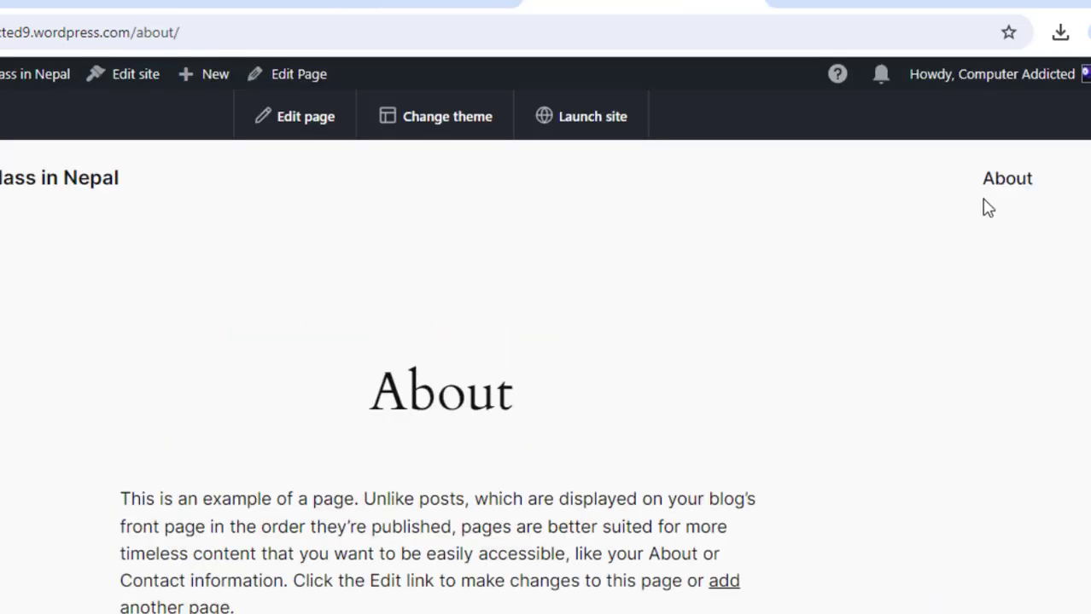
pyautogui.scroll(-1, 516, 376)
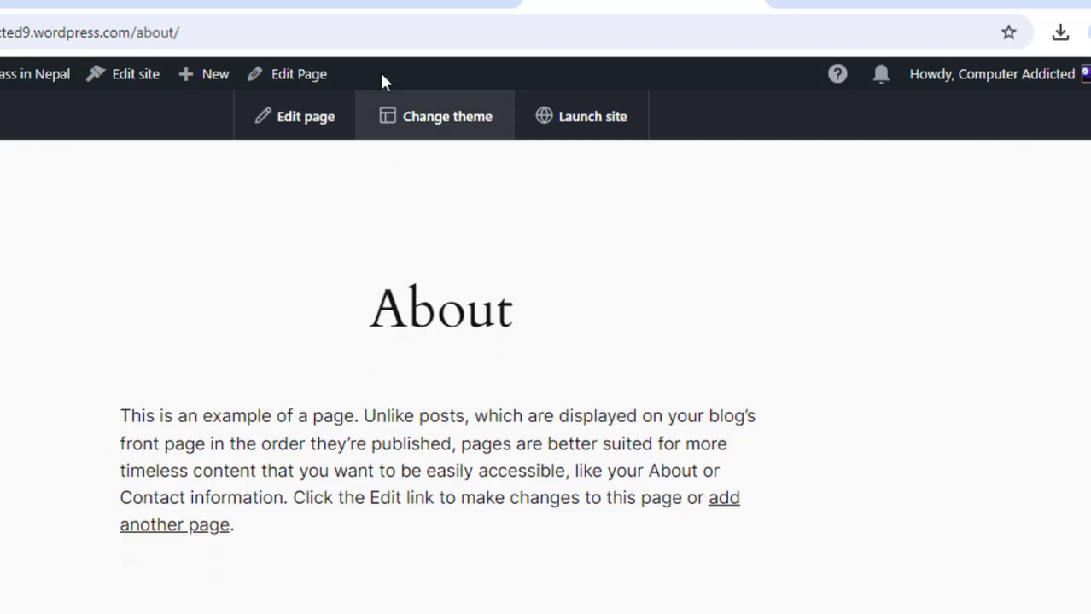
pyautogui.click(353, 8)
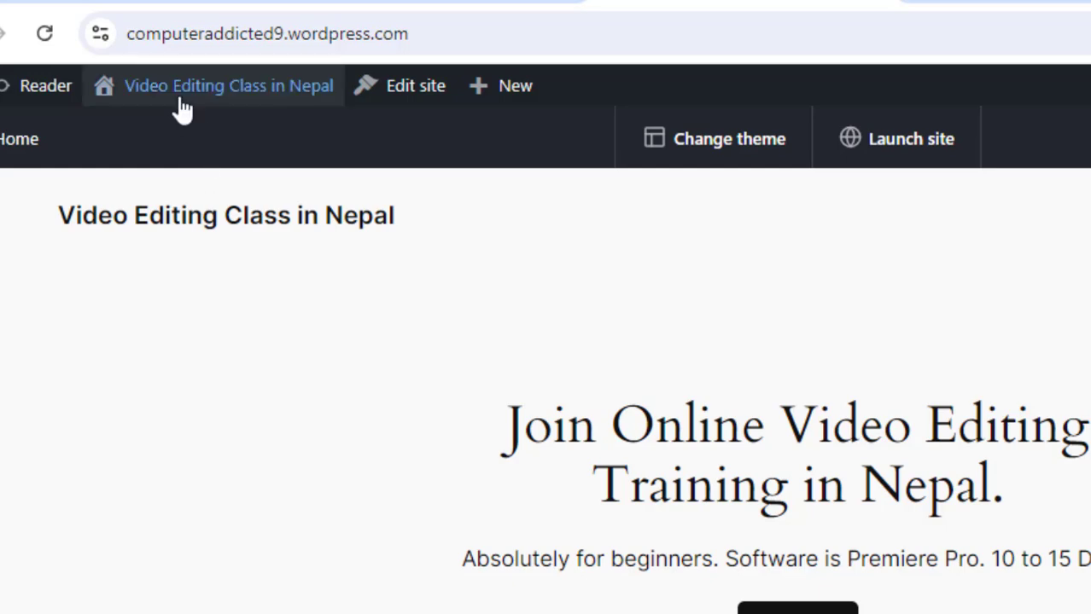
# - Go to the dashboard's Pages list and open the About page for editing
pyautogui.moveTo(183, 94)
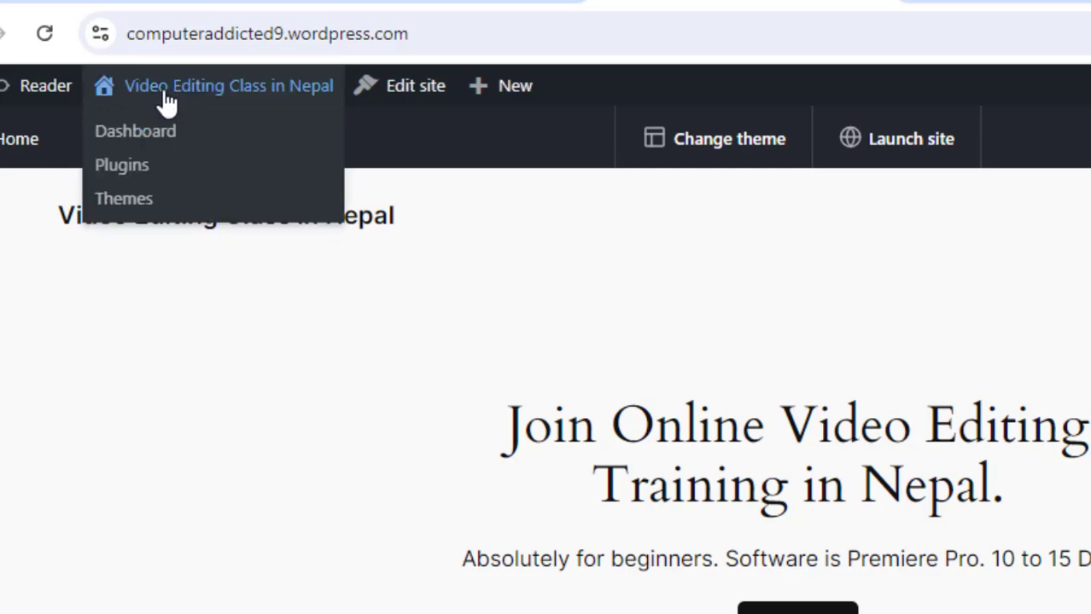
pyautogui.rightClick(137, 145)
pyautogui.press('Escape')
pyautogui.click(1084, 2)
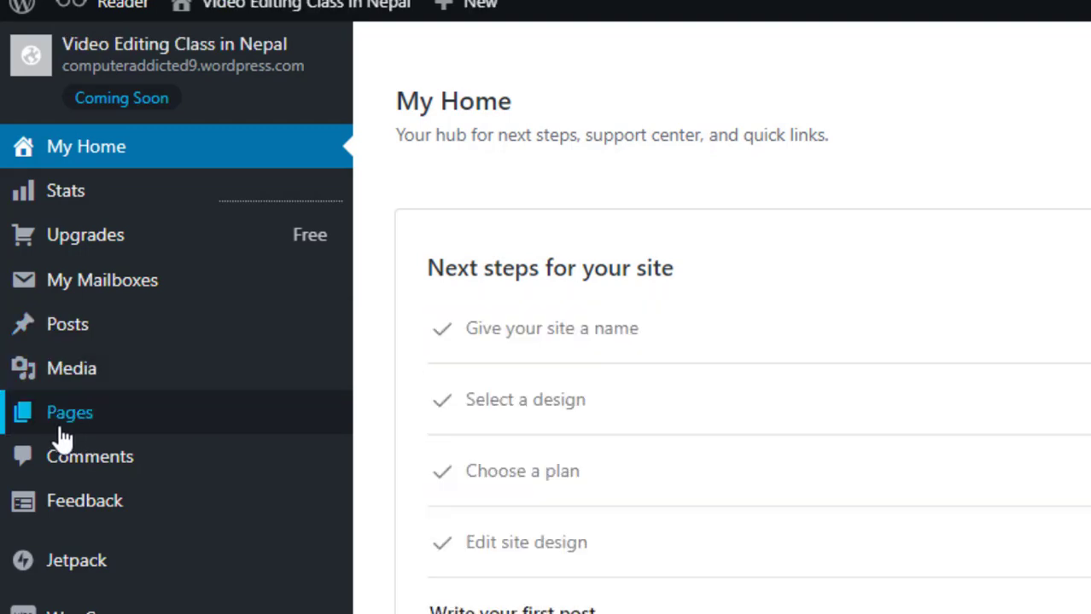
pyautogui.moveTo(90, 432)
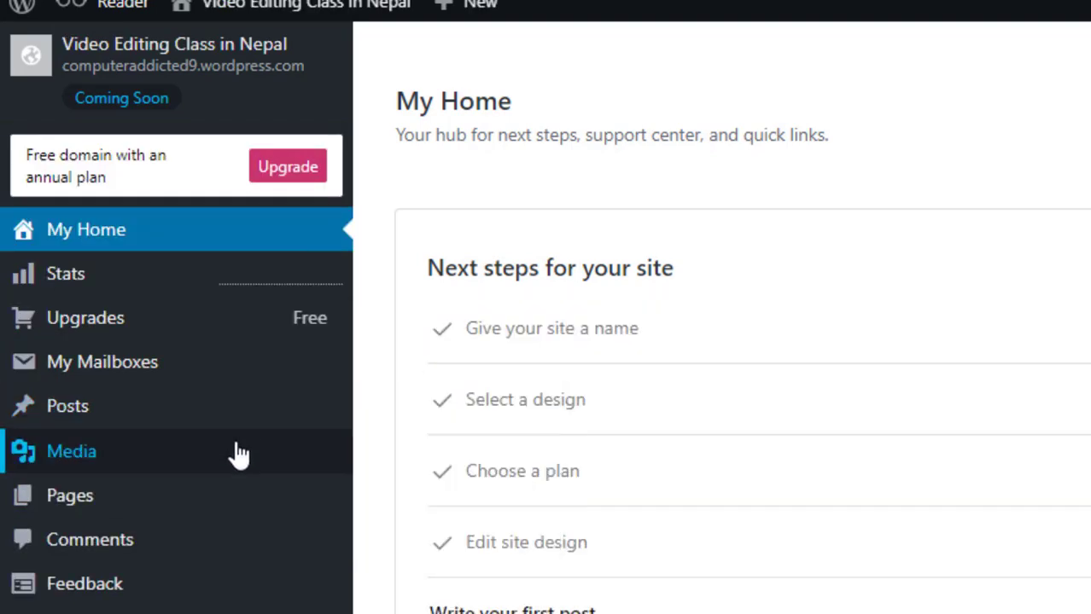
pyautogui.moveTo(215, 512)
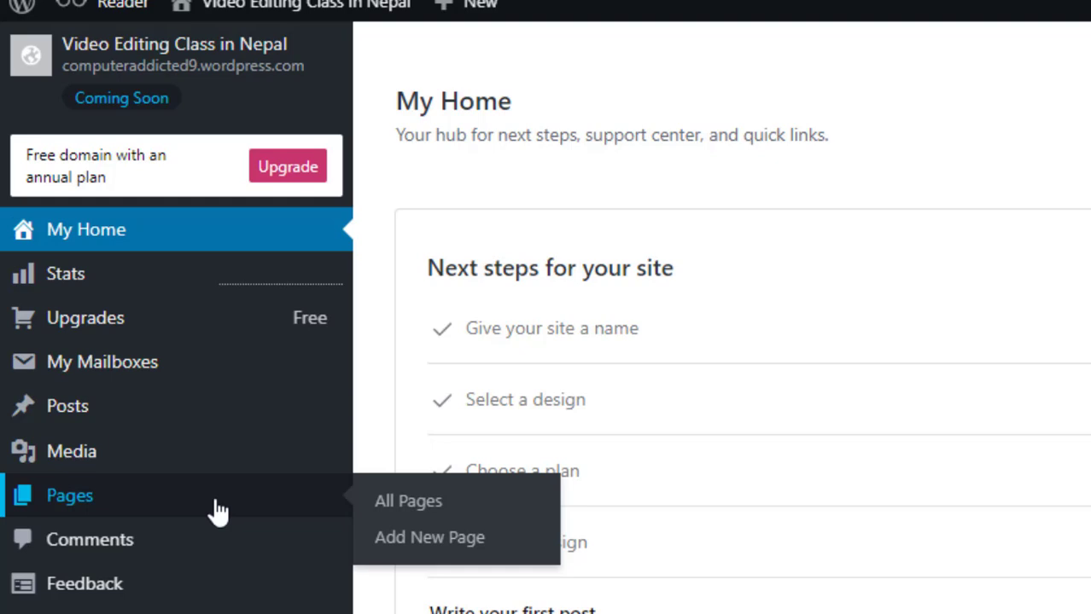
pyautogui.click(405, 505)
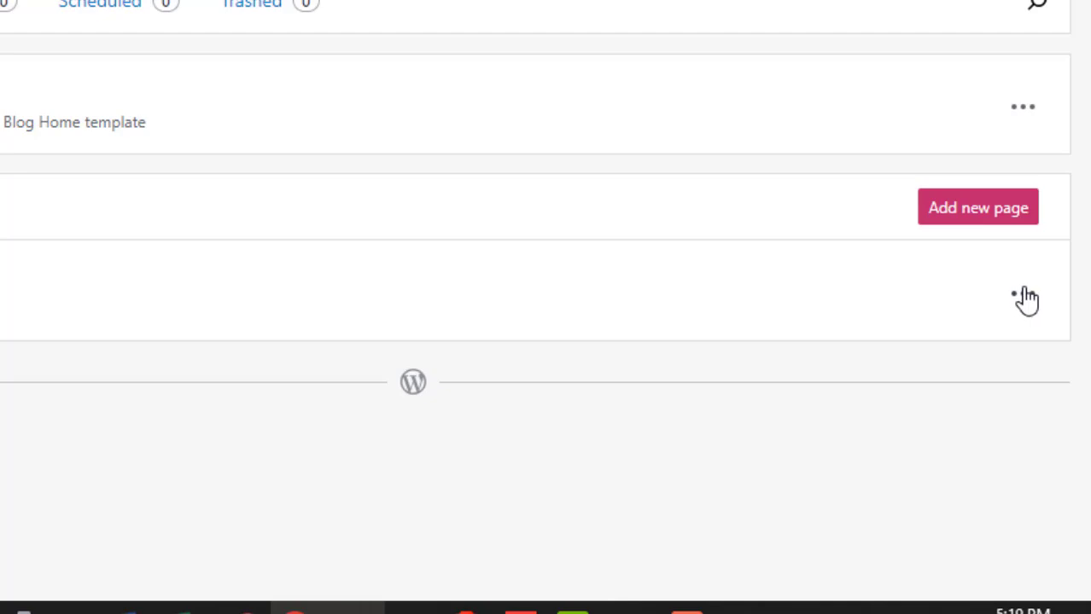
pyautogui.click(1023, 296)
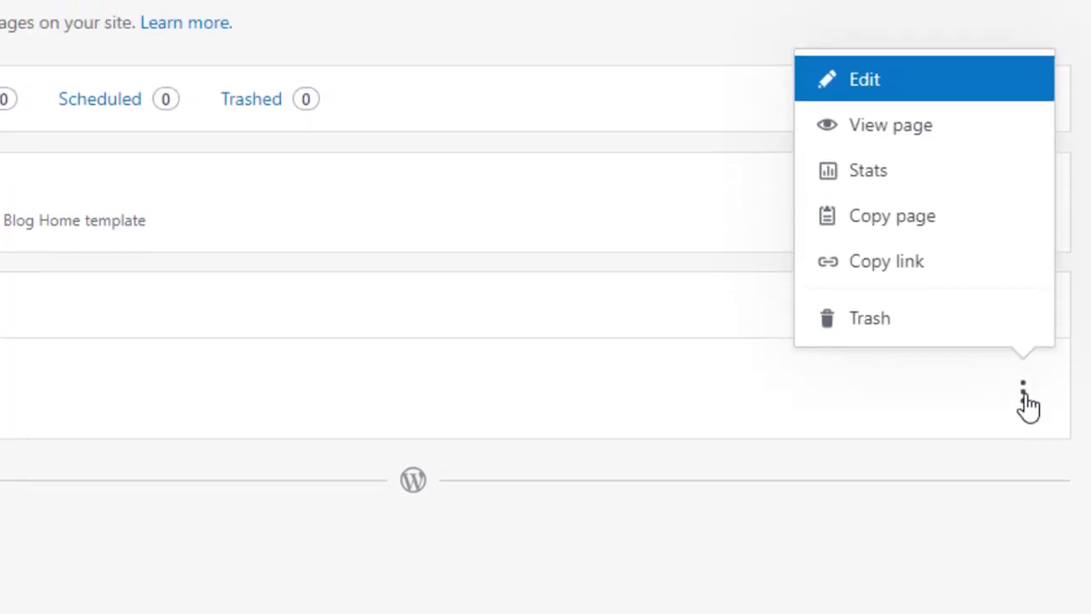
pyautogui.click(903, 94)
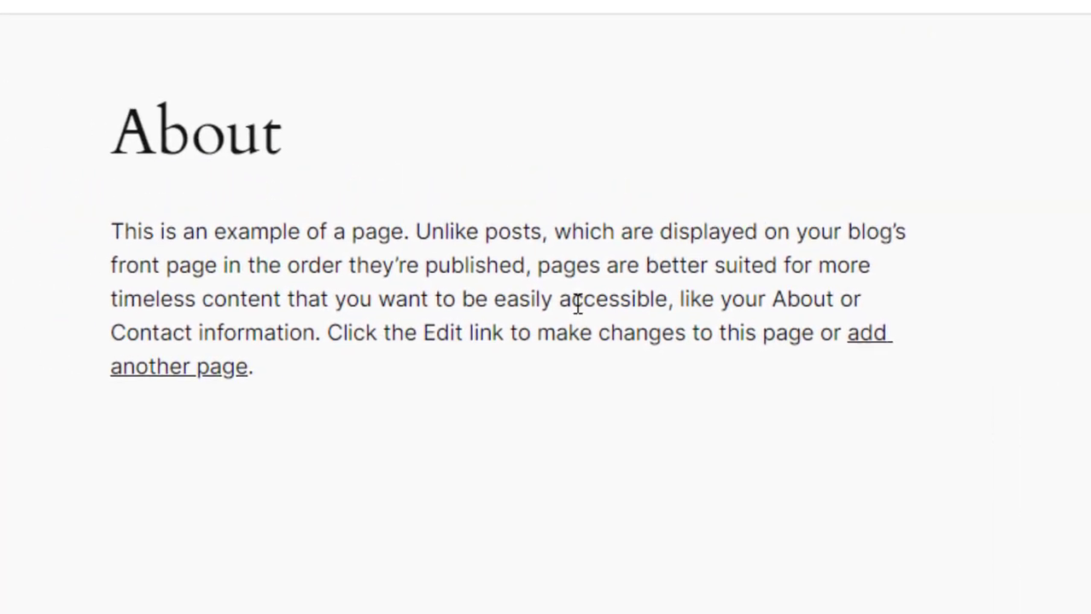
# - Replace the About page text with "Video Editing Class in Nepal." and a new paragraph "Thank You."
pyautogui.click(464, 298)
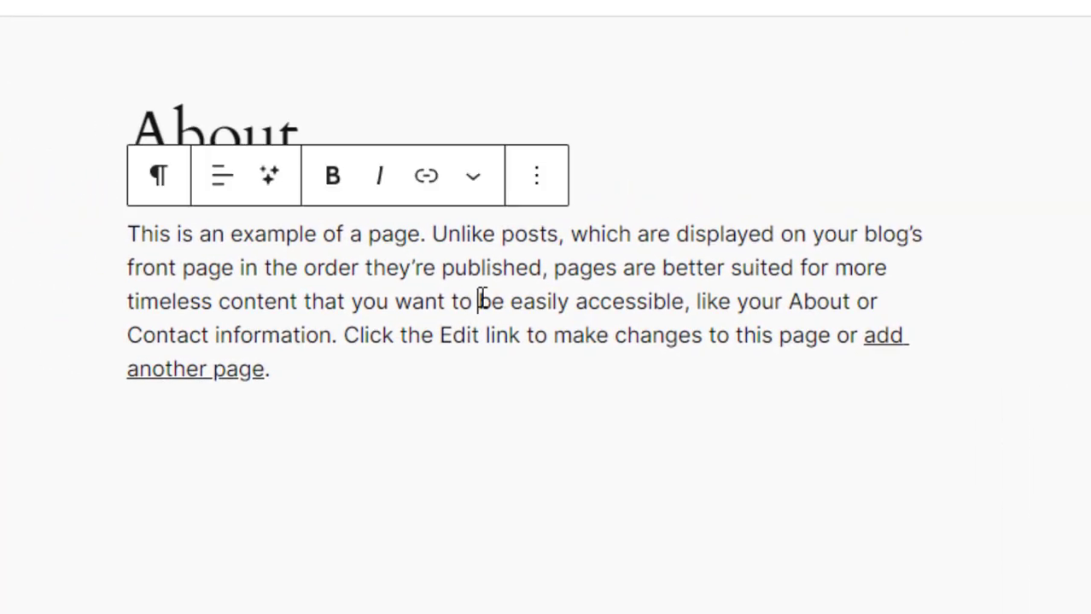
pyautogui.tripleClick(125, 235)
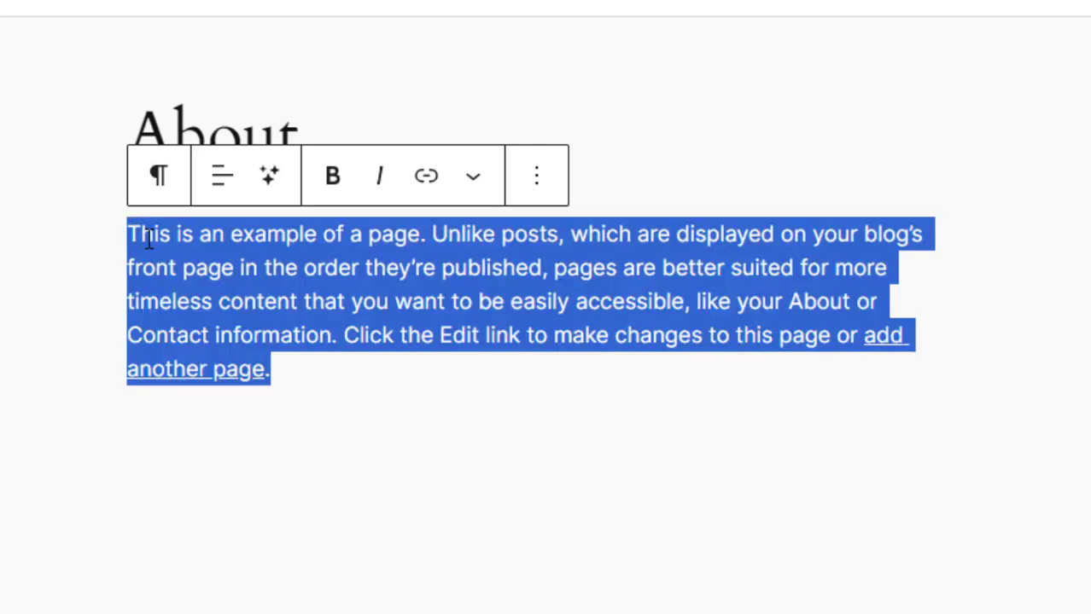
pyautogui.write('Video ')
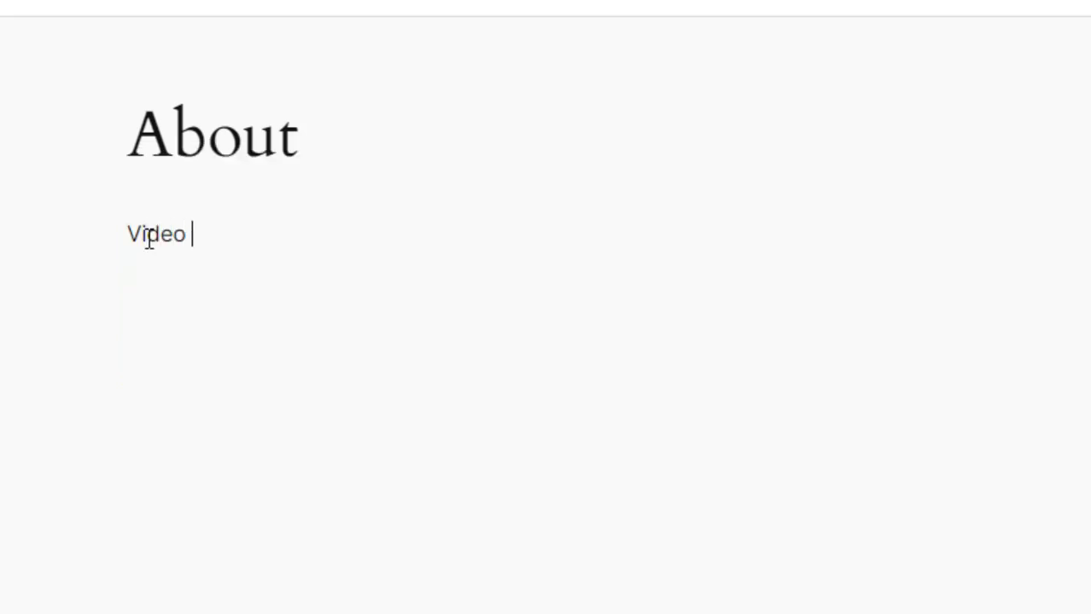
pyautogui.write('Editing Clas')
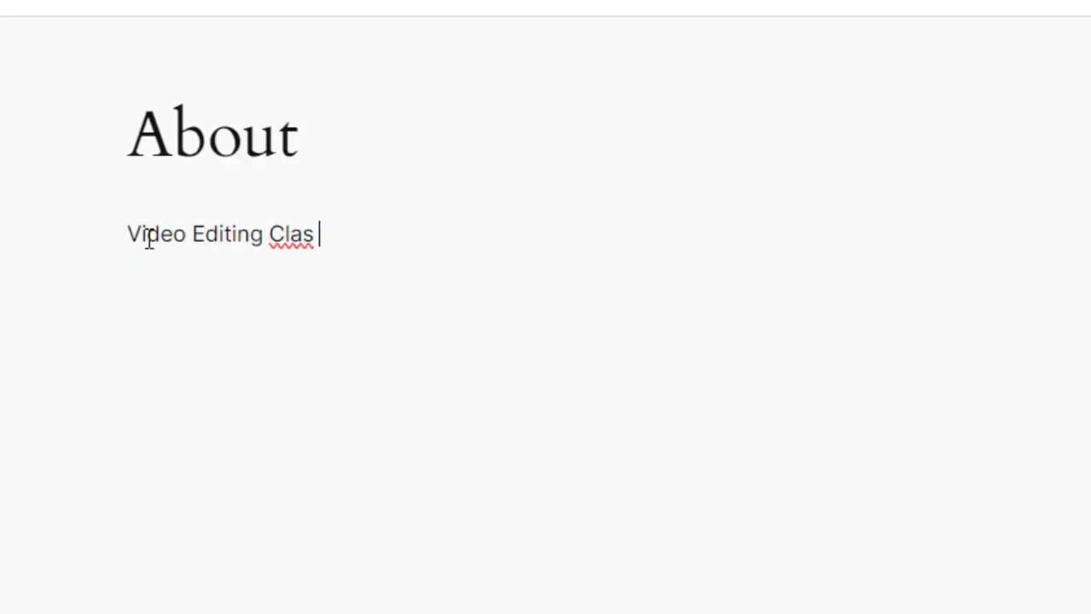
pyautogui.write('s in ')
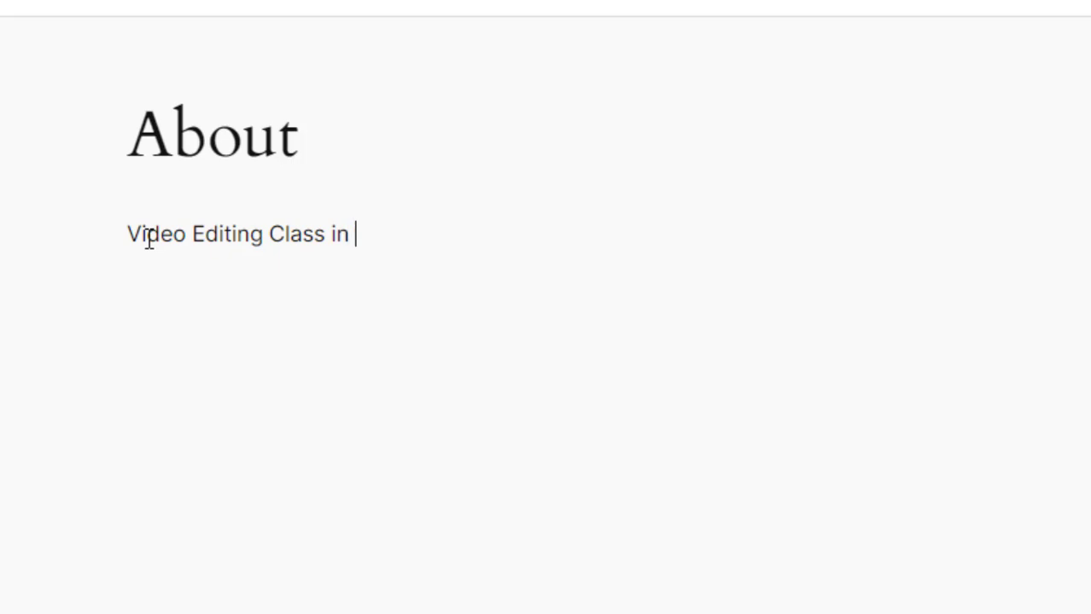
pyautogui.write('Nepal.')
pyautogui.press('Return')
pyautogui.write('T')
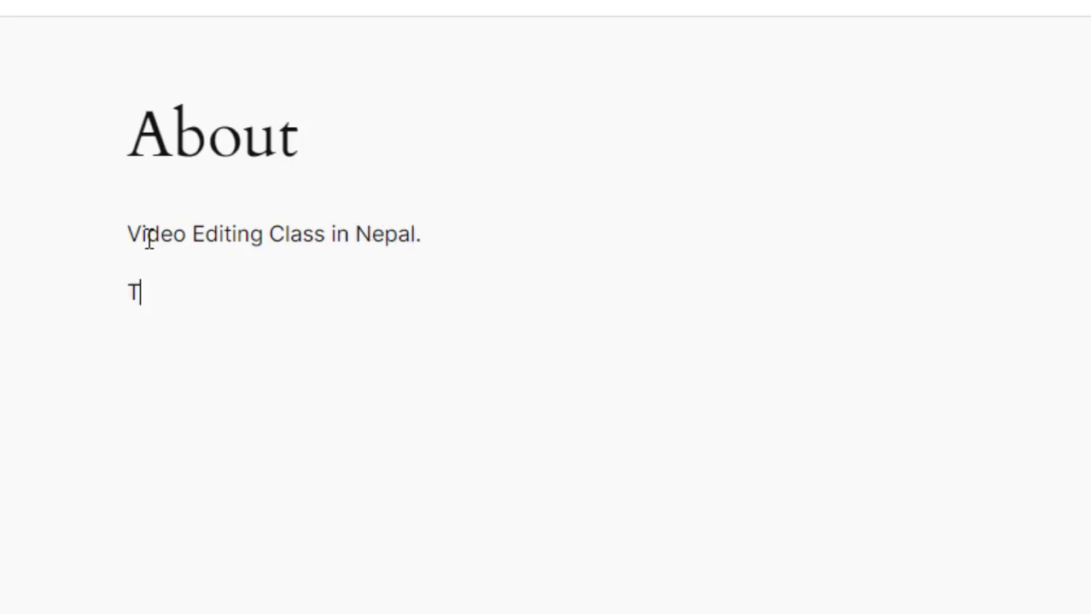
pyautogui.write('hank You.')
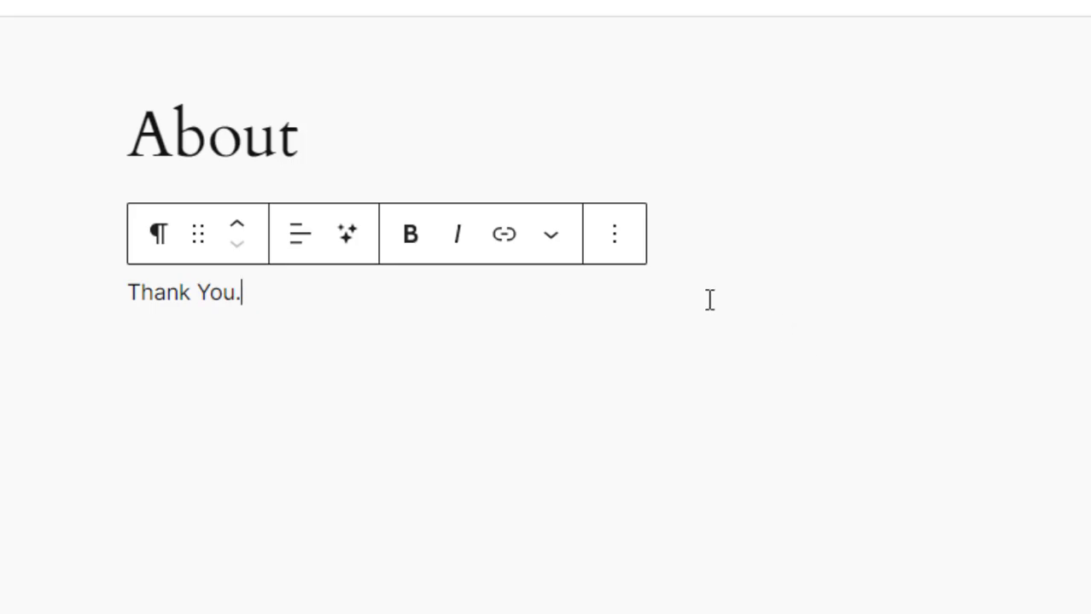
pyautogui.press('Return')
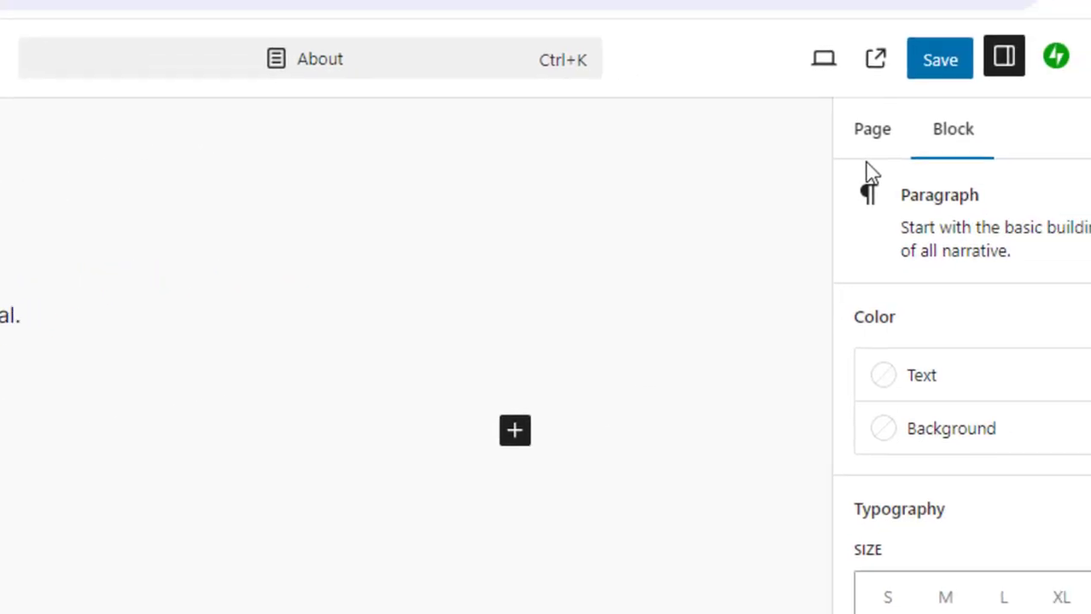
# - Save the About page and review its updated text on the live About page
pyautogui.click(894, 77)
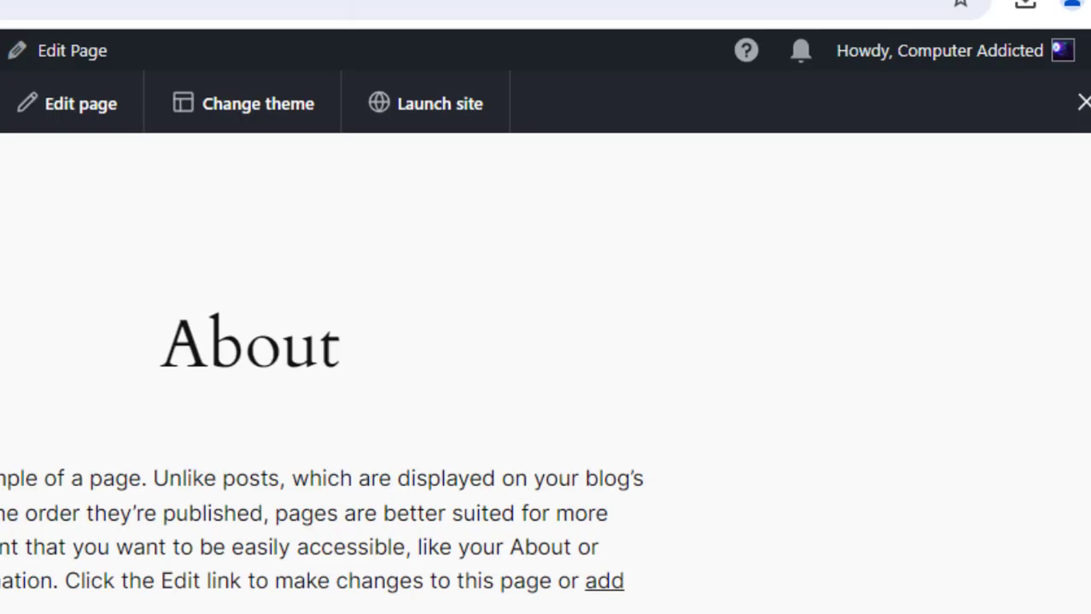
pyautogui.rightClick(358, 0)
pyautogui.click(441, 127)
pyautogui.scroll(-1, 427, 320)
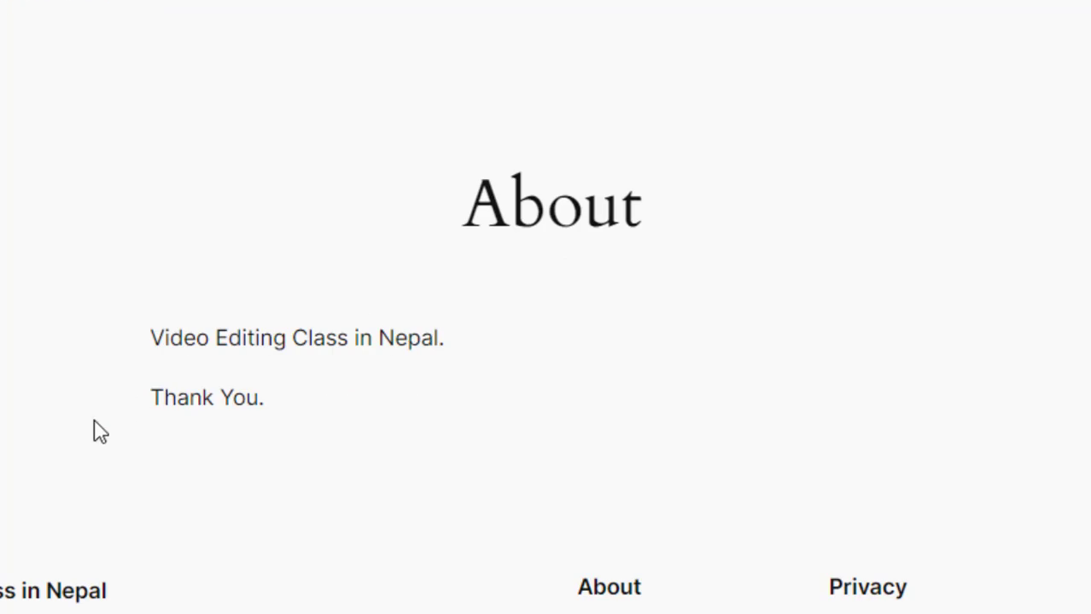
pyautogui.moveTo(147, 340); pyautogui.dragTo(447, 384)
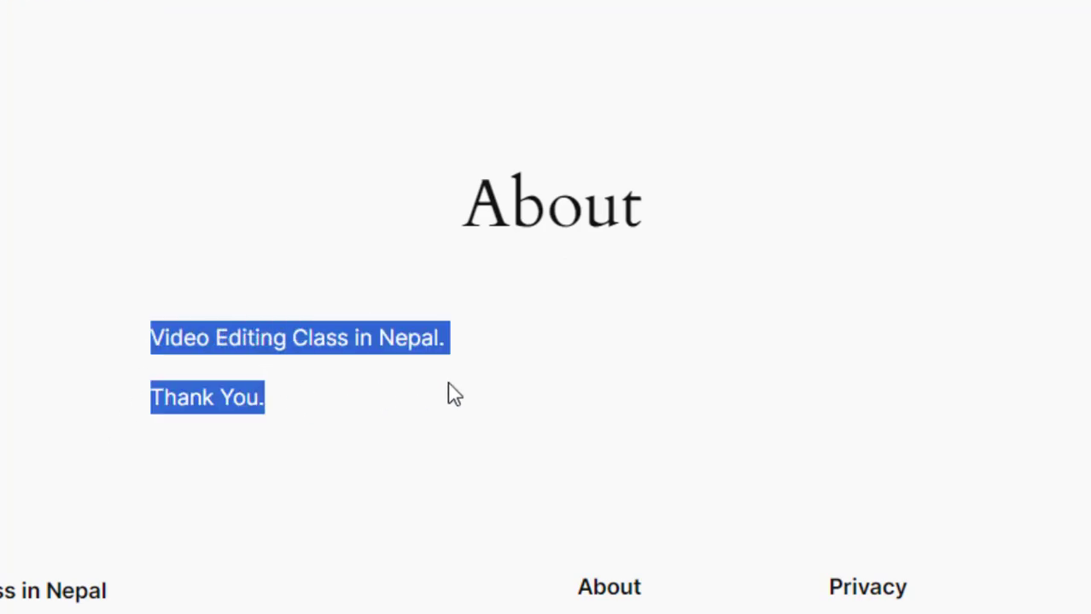
pyautogui.click(448, 384)
pyautogui.click(434, 1)
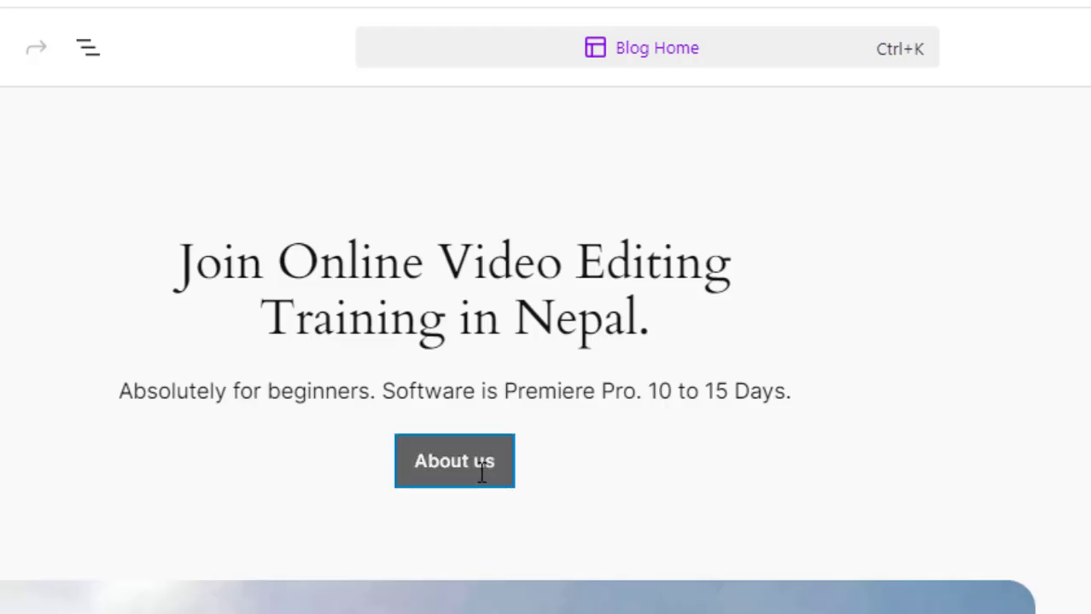
# - Link the homepage's "About us" button to the copied About page URL and save the template
pyautogui.click(482, 475)
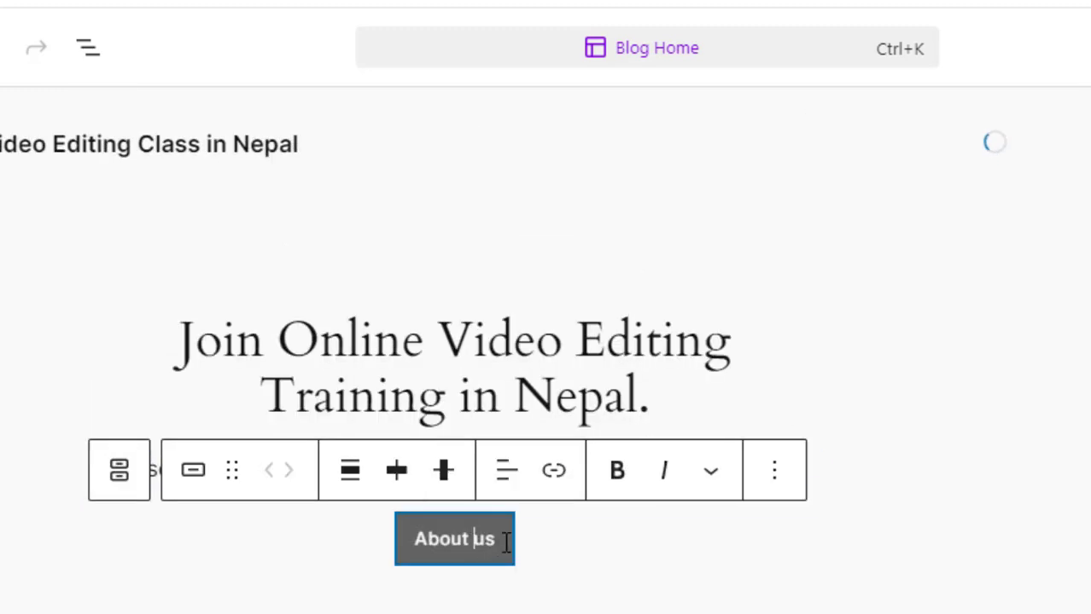
pyautogui.moveTo(505, 543); pyautogui.dragTo(410, 541)
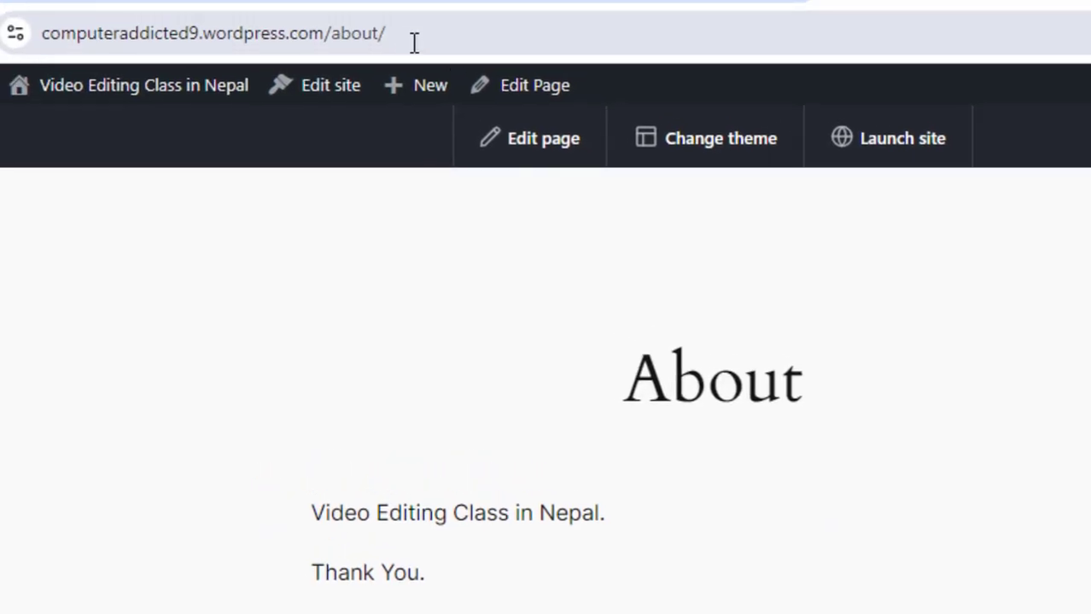
pyautogui.click(340, 7)
pyautogui.rightClick(389, 41)
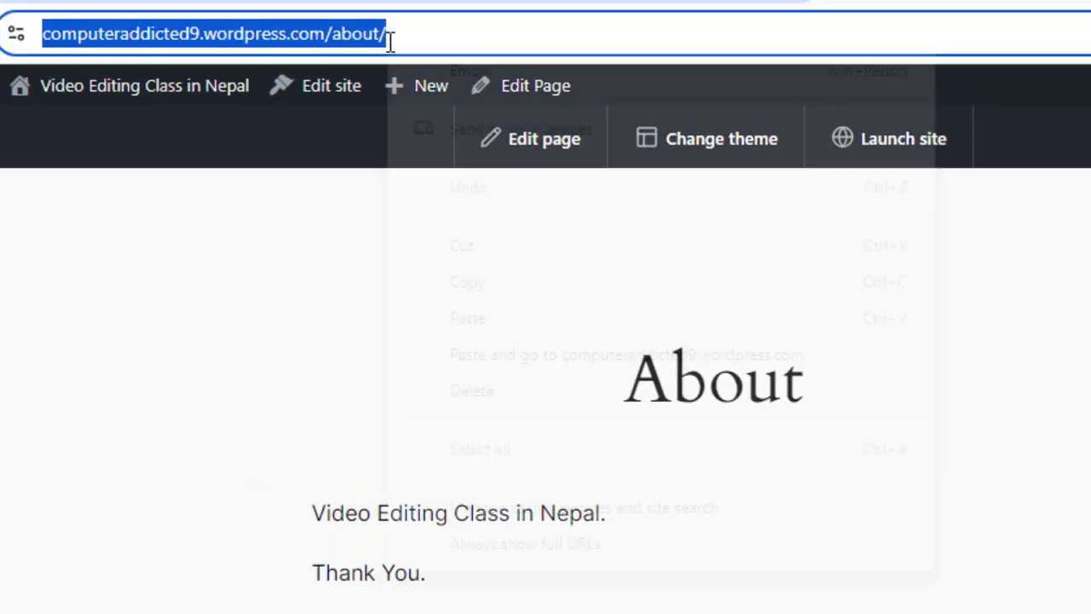
pyautogui.click(445, 282)
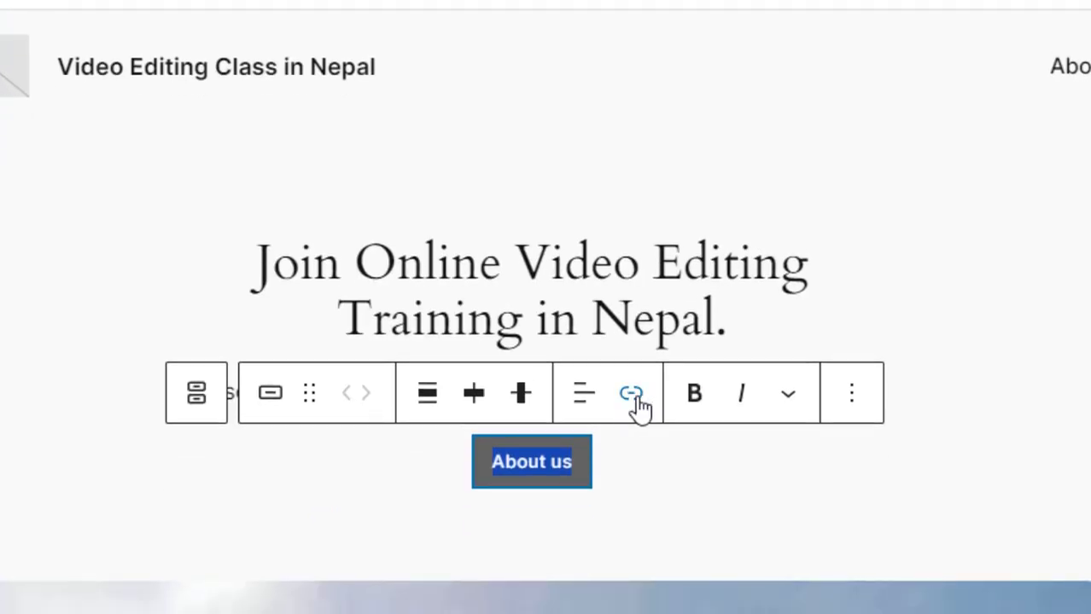
pyautogui.click(633, 401)
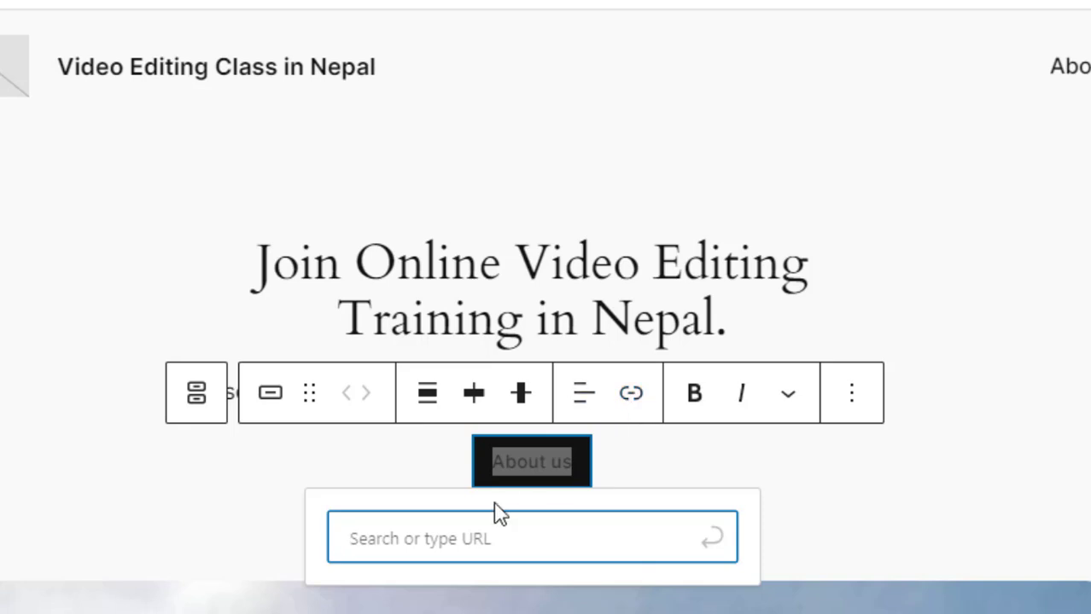
pyautogui.hotkey('ctrl', 'v')
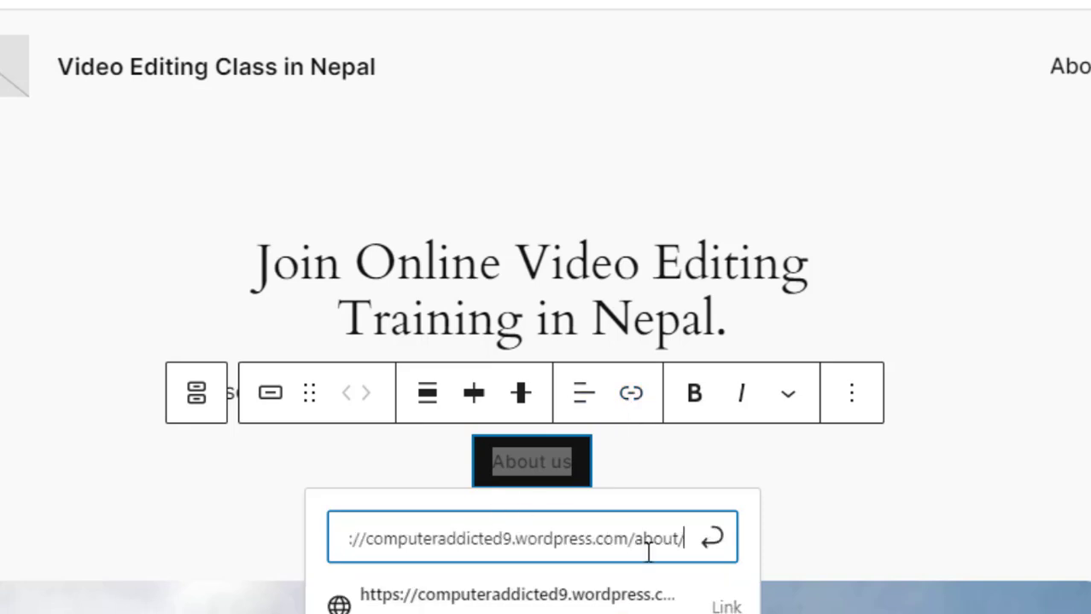
pyautogui.press('Return')
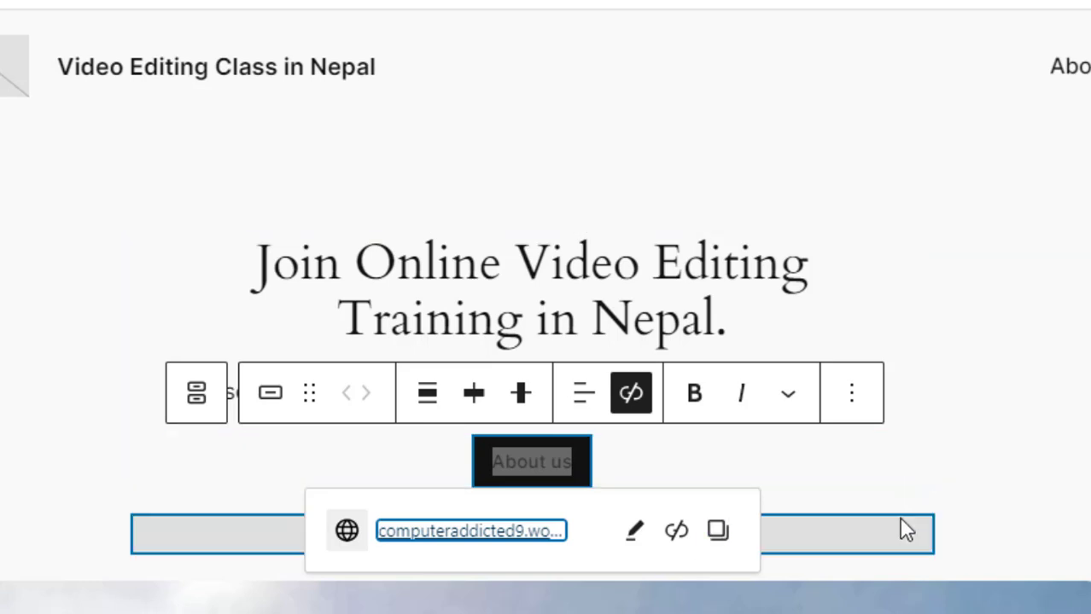
pyautogui.click(899, 516)
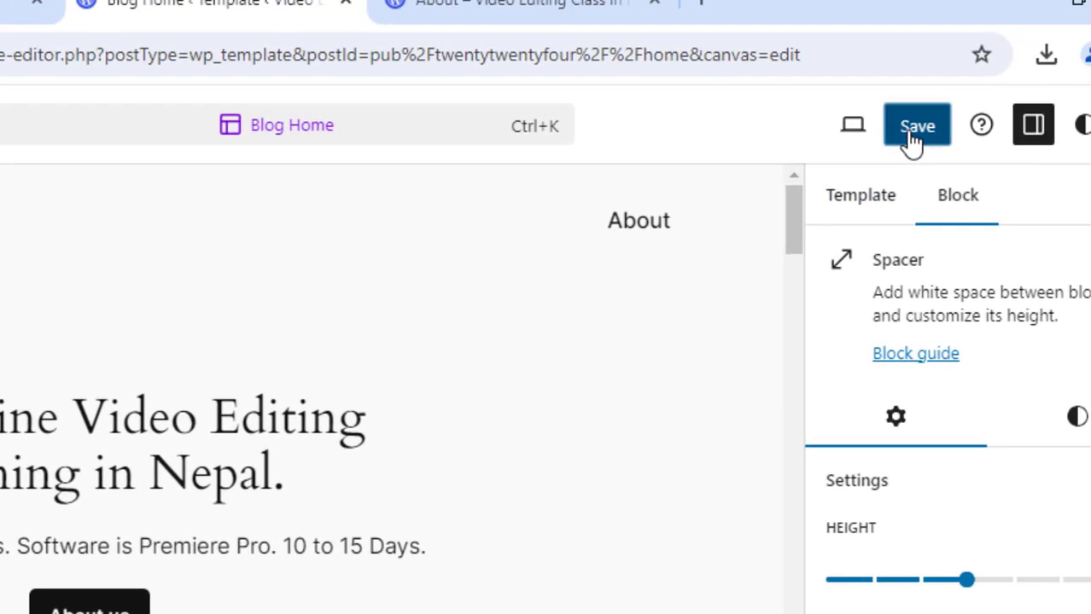
pyautogui.click(912, 141)
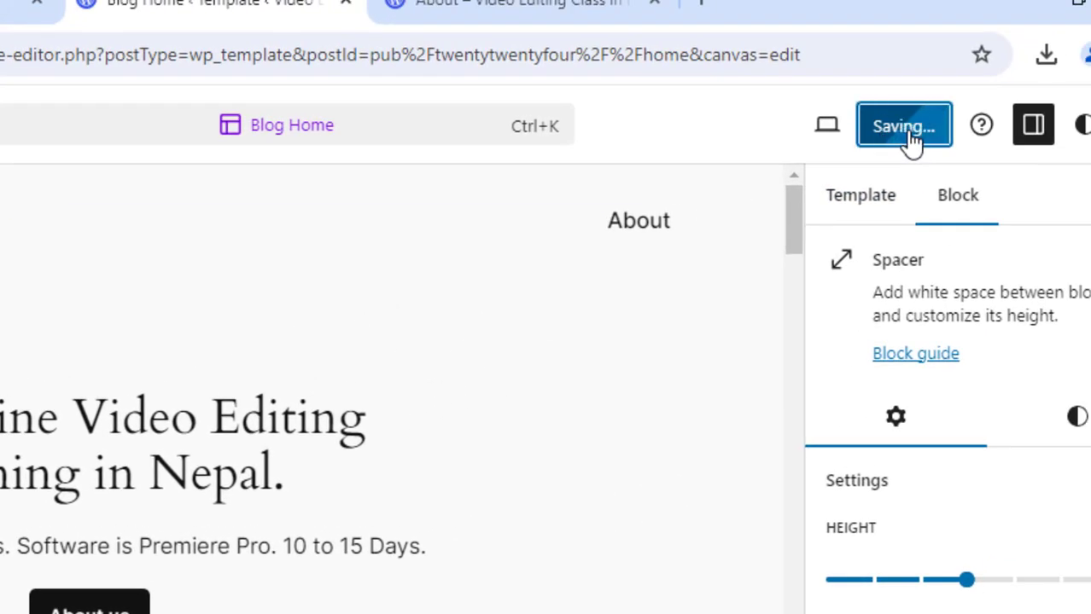
# - Open the live site's homepage and test the "About us" button's link to the About page
pyautogui.click(554, 3)
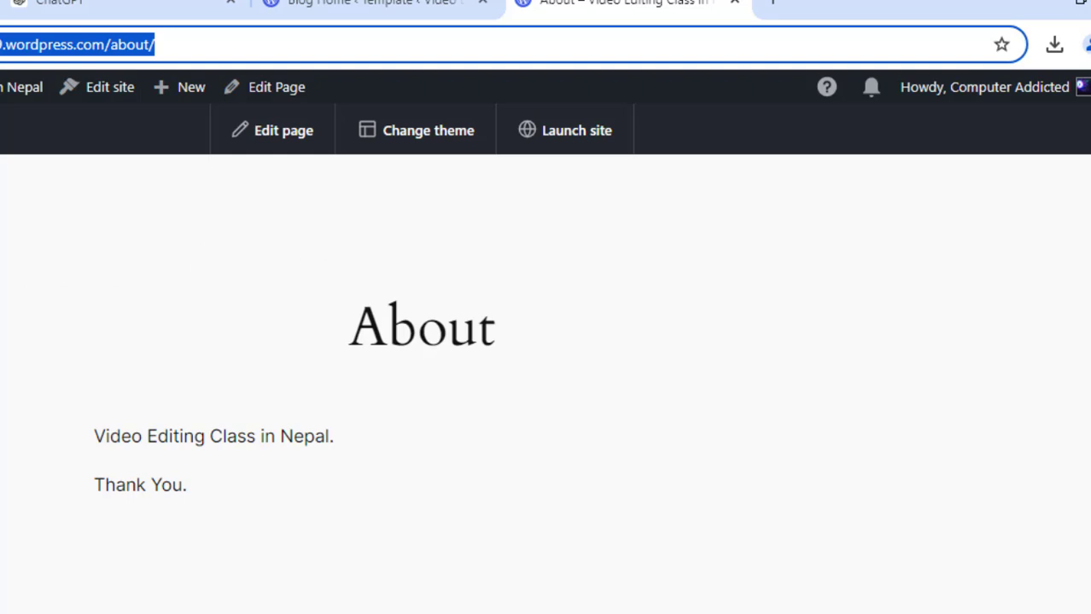
pyautogui.click(187, 38)
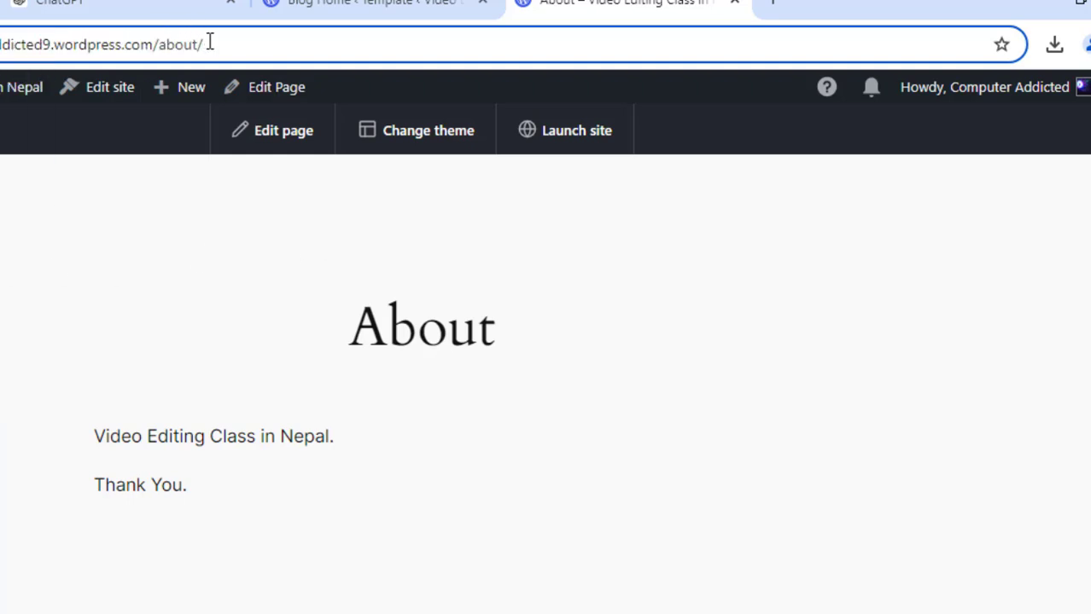
pyautogui.moveTo(209, 41); pyautogui.dragTo(156, 44)
pyautogui.press('BackSpace')
pyautogui.press('Return')
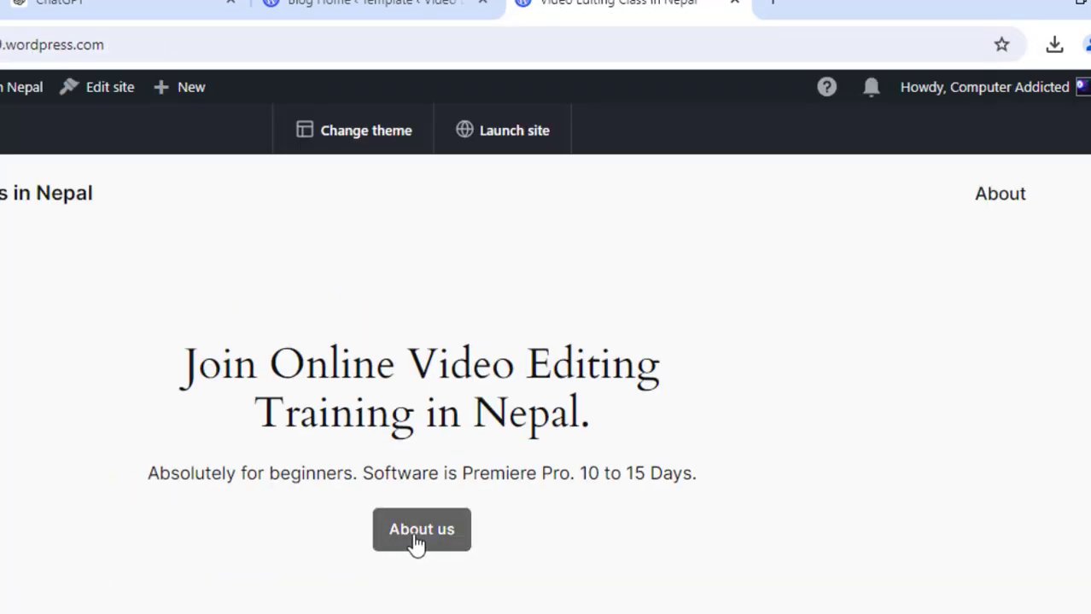
pyautogui.click(412, 537)
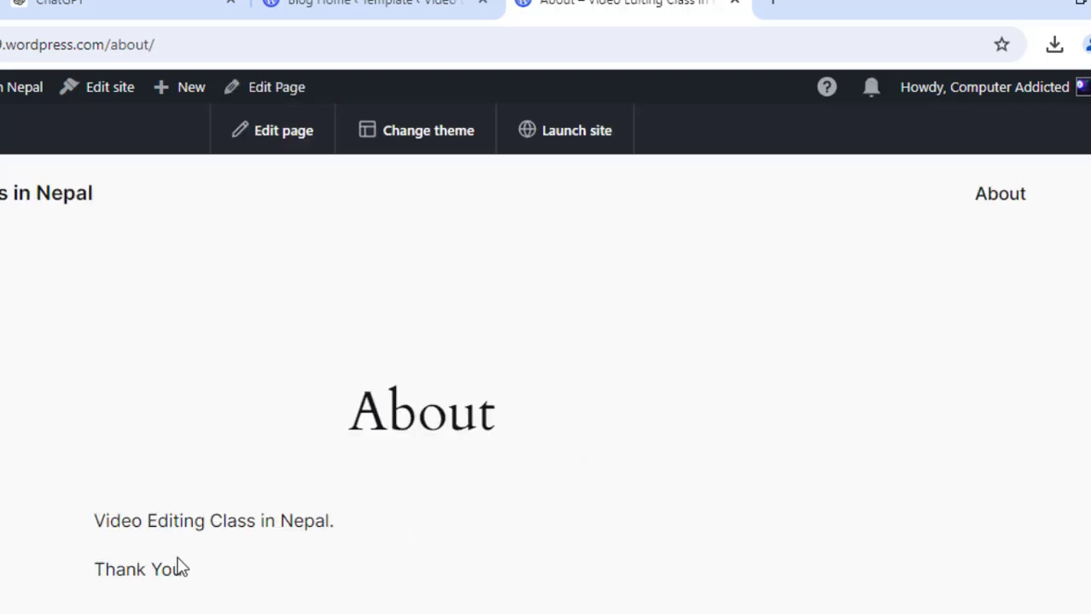
pyautogui.moveTo(175, 569); pyautogui.dragTo(375, 210)
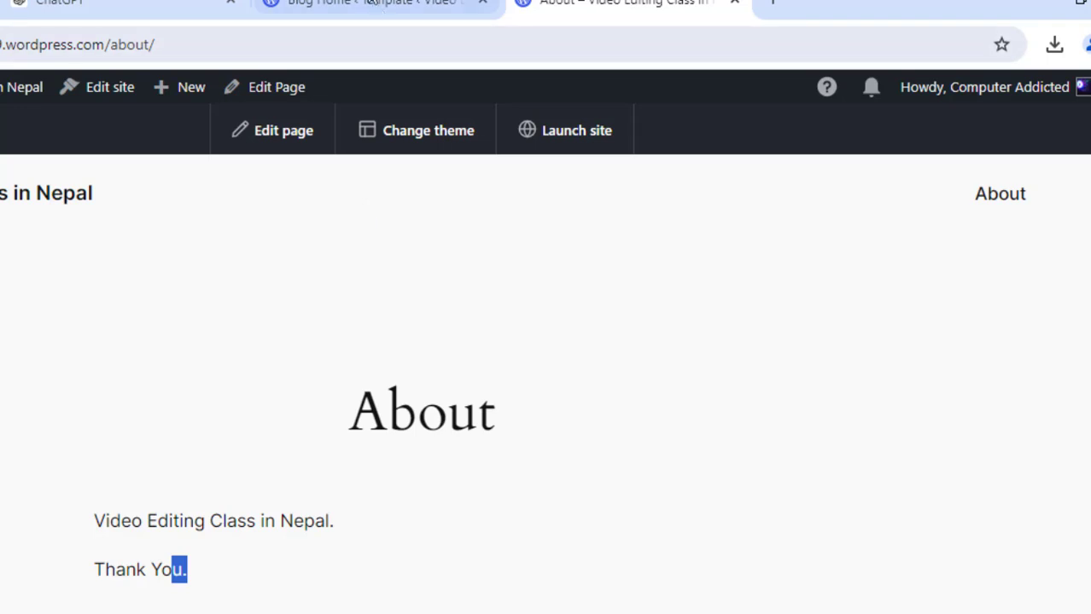
pyautogui.click(367, 4)
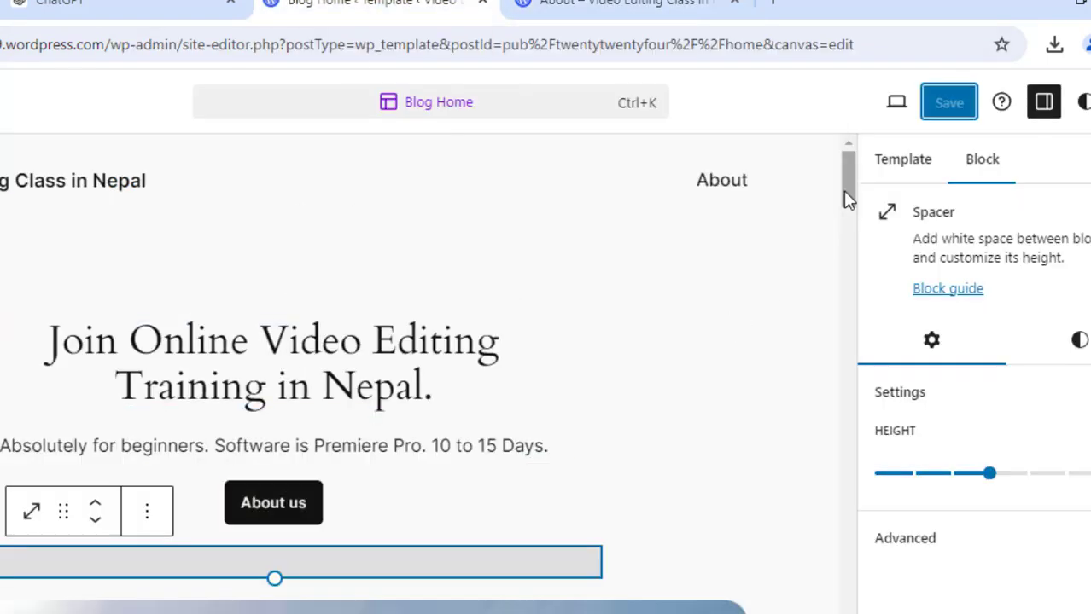
# - Replace the homepage's large image with the video editing class training image uploaded from Downloads, then save
pyautogui.moveTo(843, 191); pyautogui.dragTo(844, 197)
pyautogui.moveTo(985, 128); pyautogui.dragTo(987, 164)
pyautogui.click(730, 291)
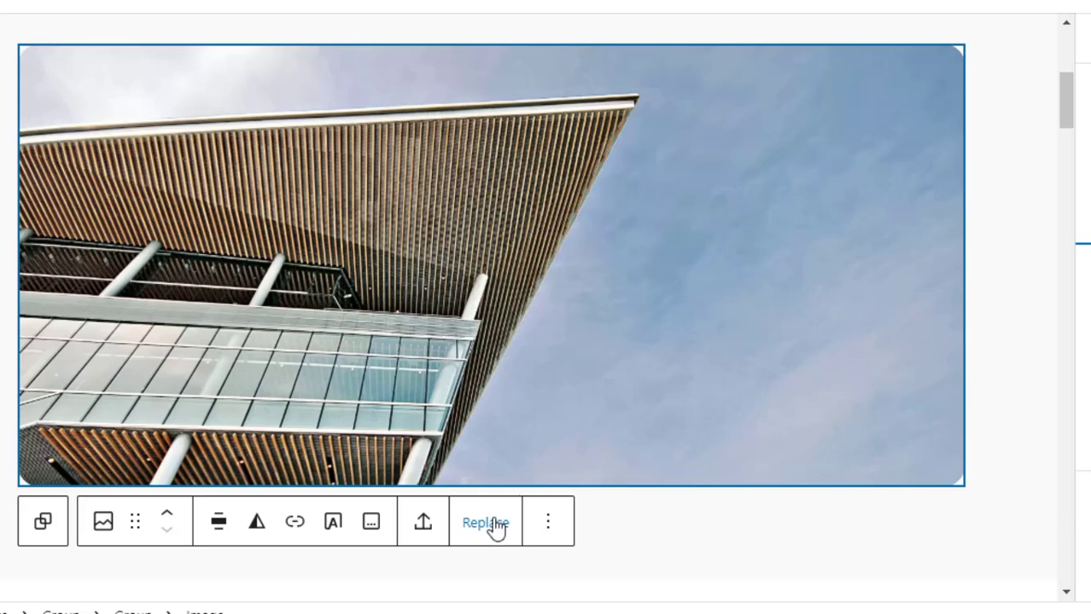
pyautogui.click(495, 528)
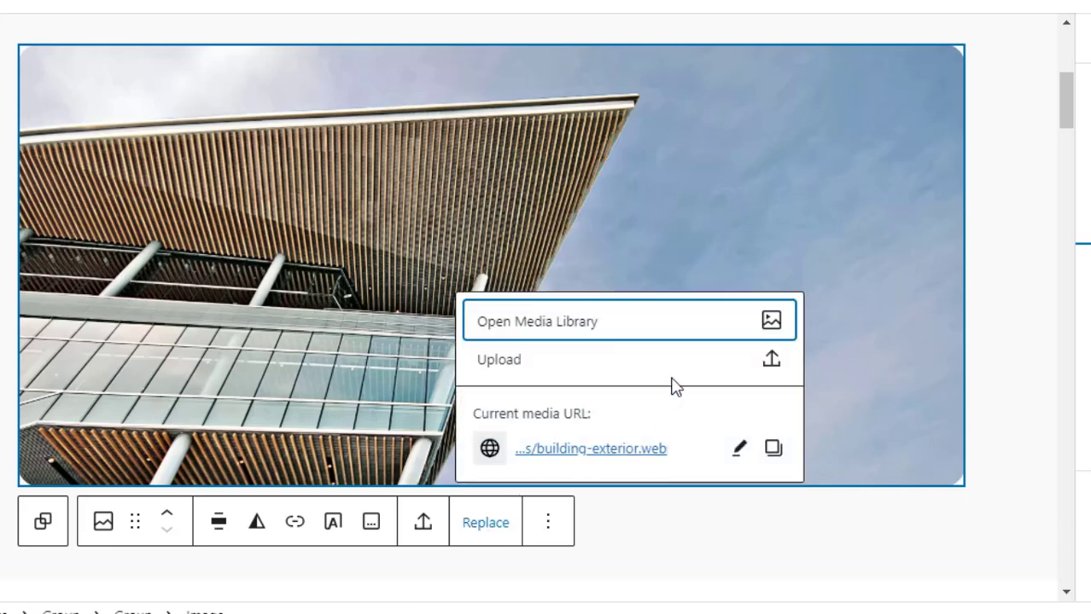
pyautogui.click(581, 372)
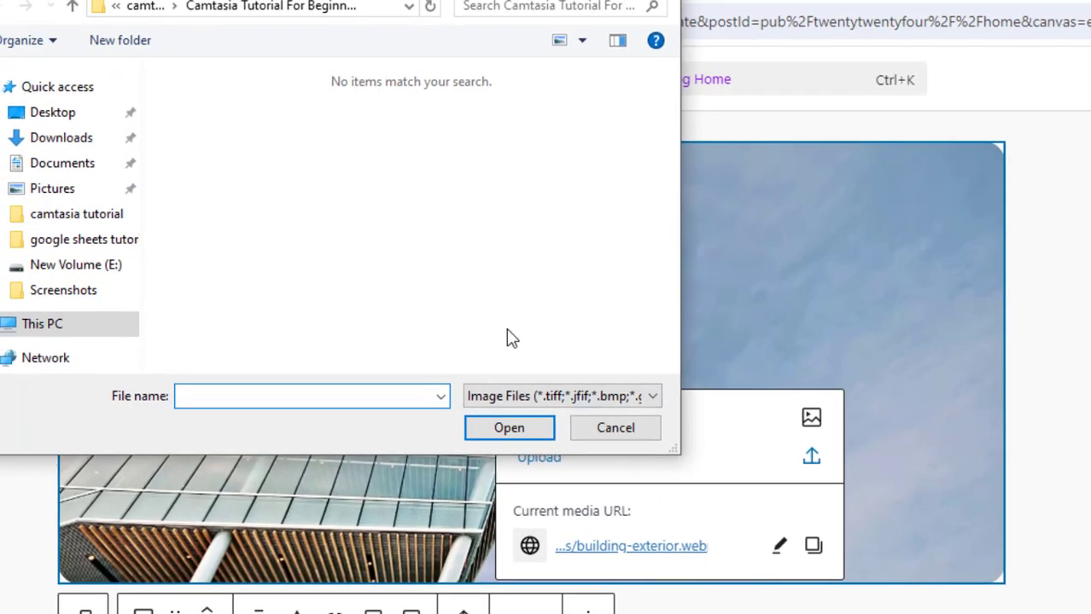
pyautogui.click(77, 142)
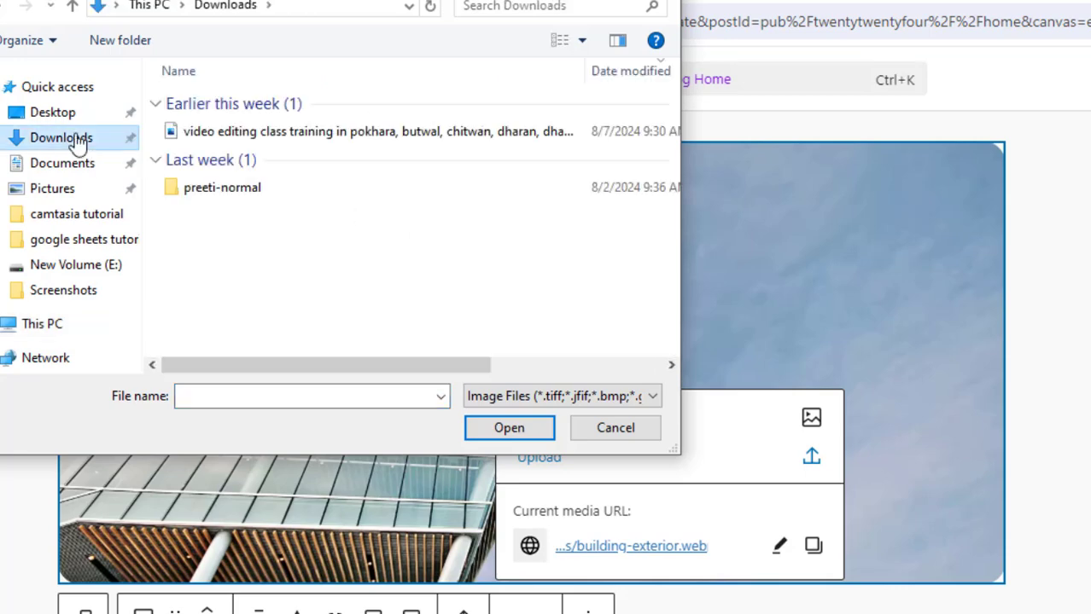
pyautogui.click(397, 134)
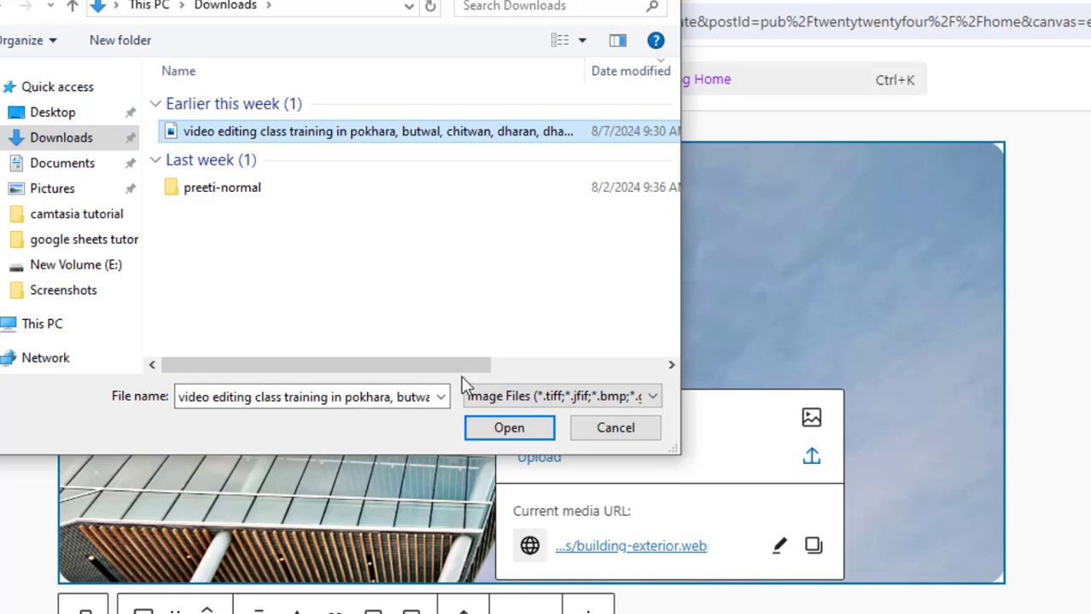
pyautogui.click(497, 428)
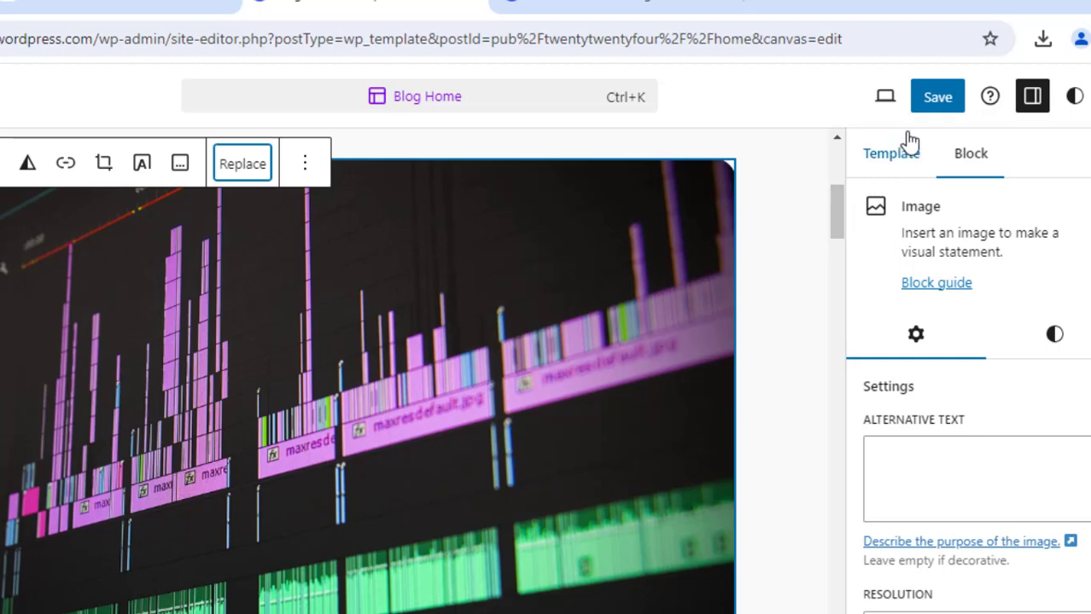
pyautogui.click(937, 102)
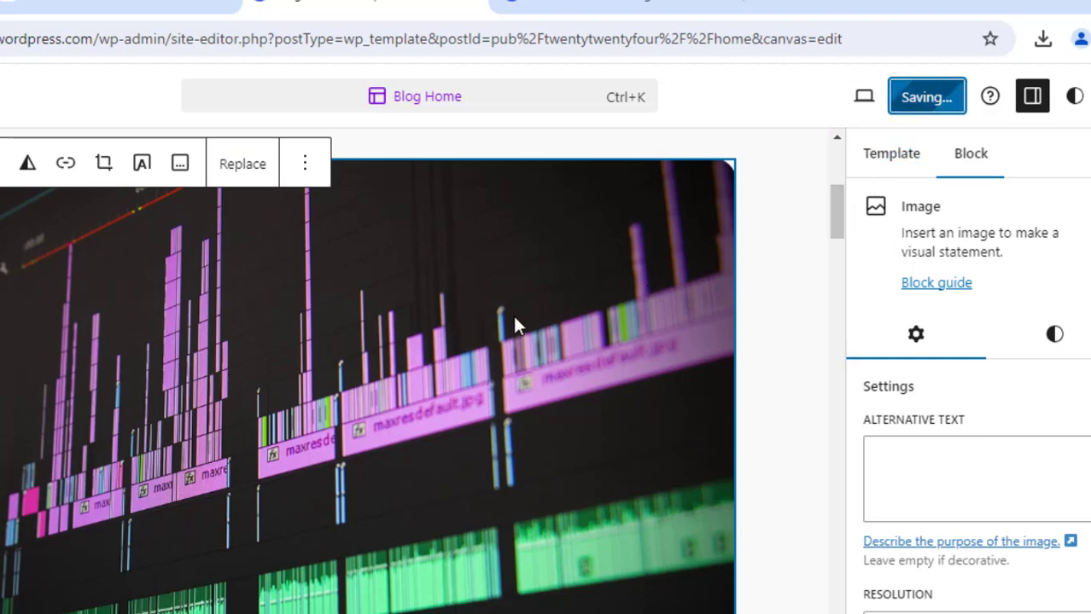
# - Review the updated homepage on the live site
pyautogui.click(595, 7)
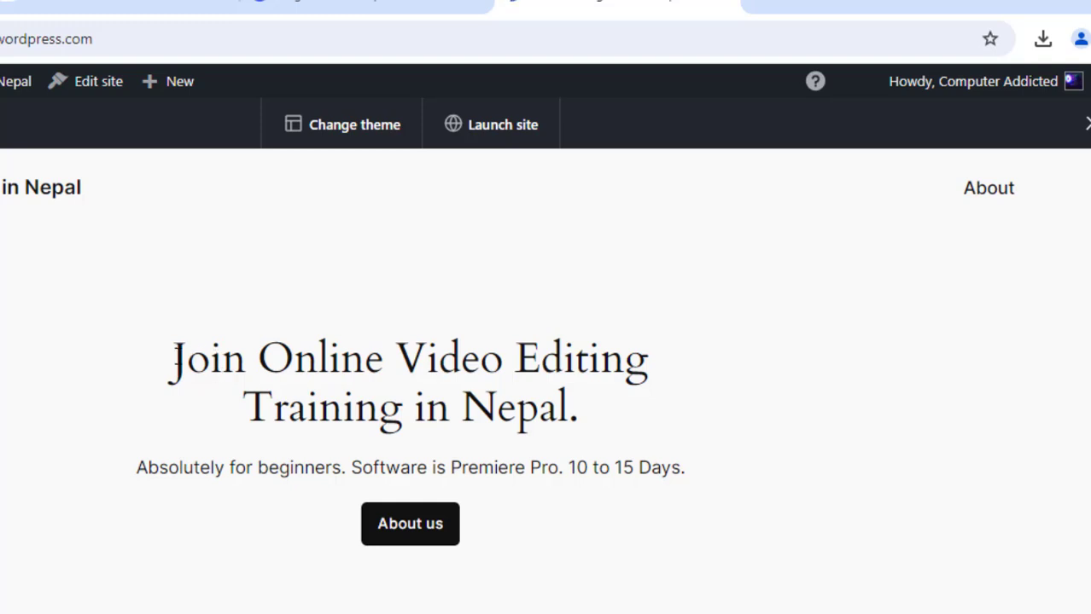
pyautogui.moveTo(168, 369); pyautogui.dragTo(506, 526)
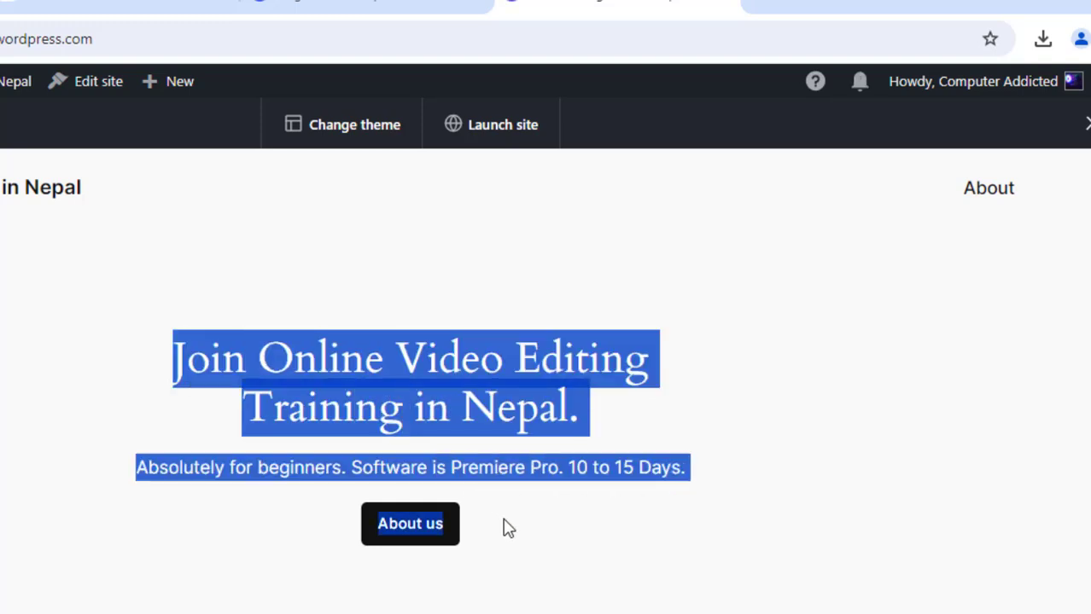
pyautogui.scroll(-1, 508, 356)
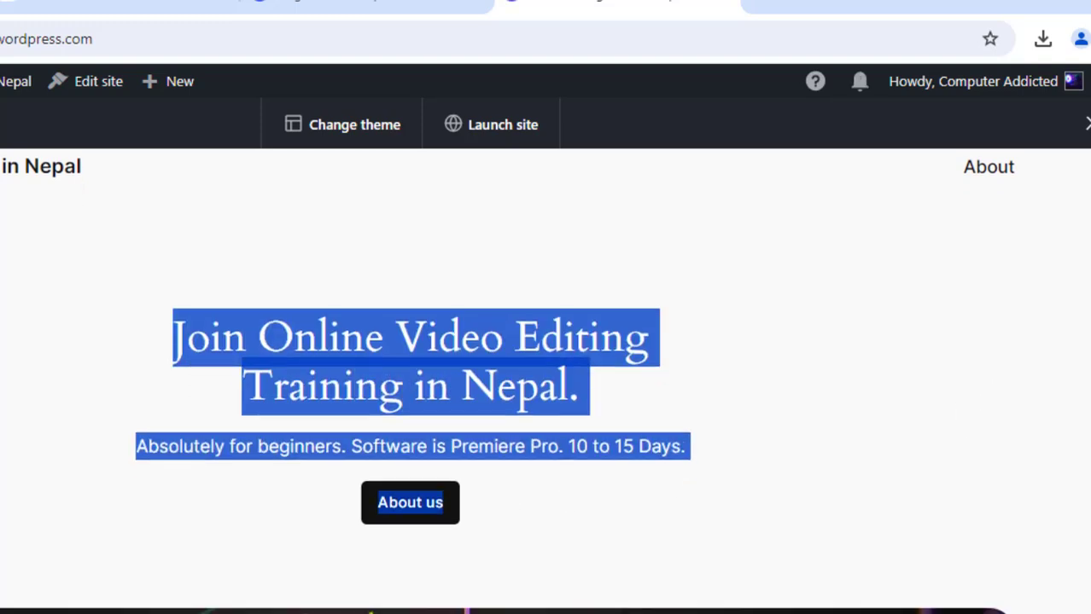
pyautogui.scroll(-8, 507, 381)
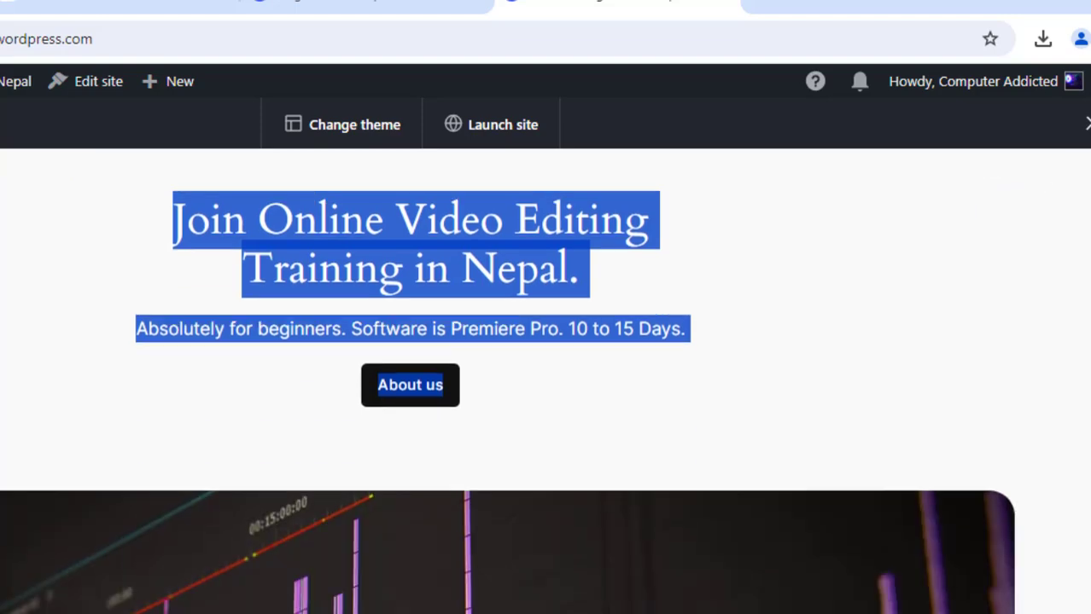
pyautogui.scroll(-5, 507, 380)
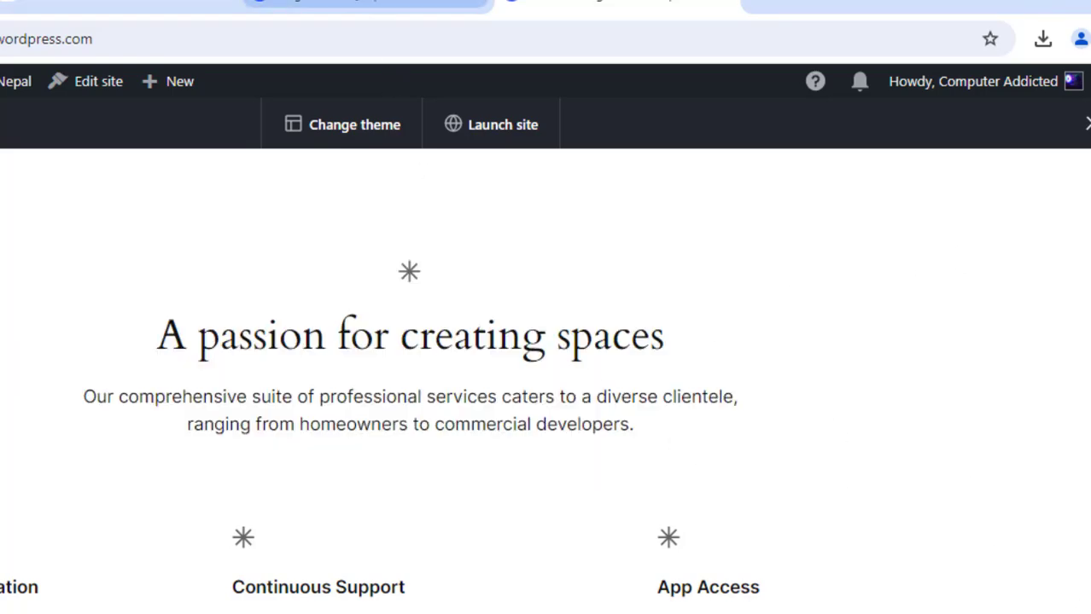
# - Replace the homepage heading "A passion for creating spaces" with "Video Editing Class in Nepal."
pyautogui.click(389, 5)
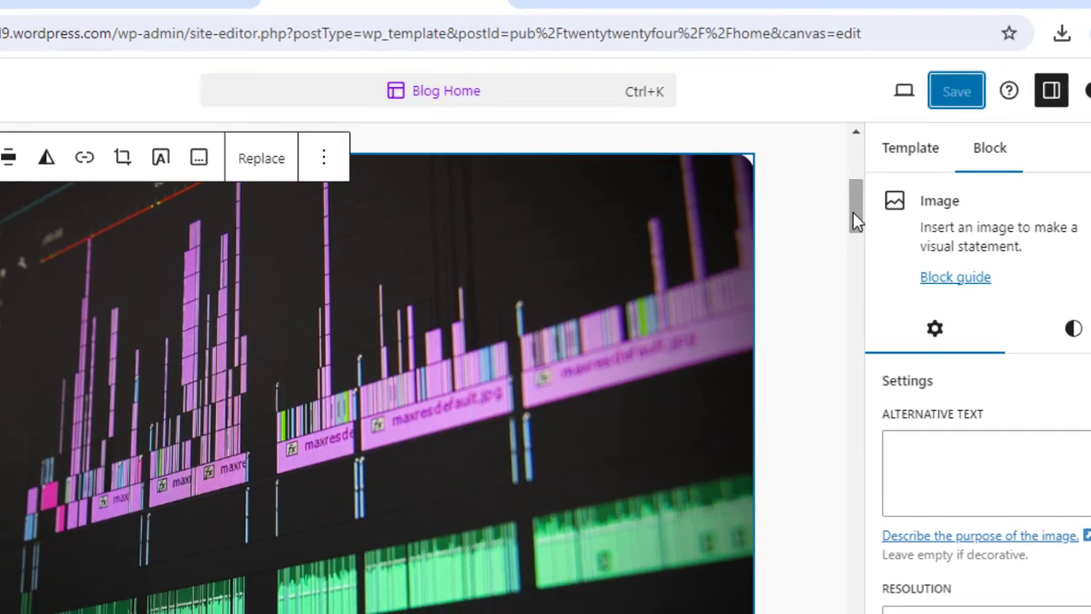
pyautogui.moveTo(832, 224); pyautogui.dragTo(843, 291)
pyautogui.moveTo(1074, 217); pyautogui.dragTo(1078, 223)
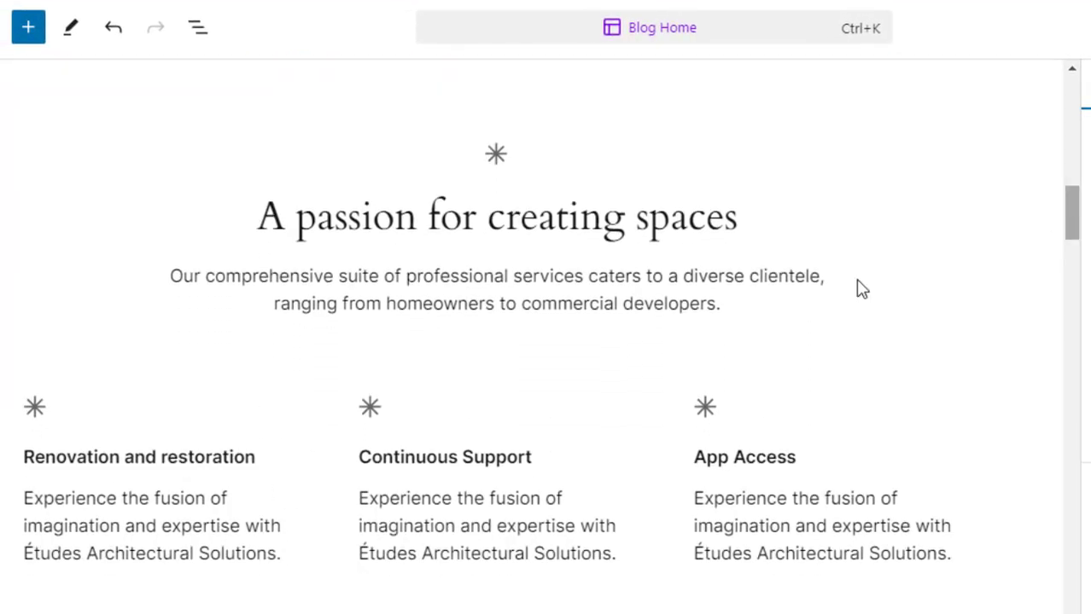
pyautogui.click(508, 220)
pyautogui.doubleClick(507, 220)
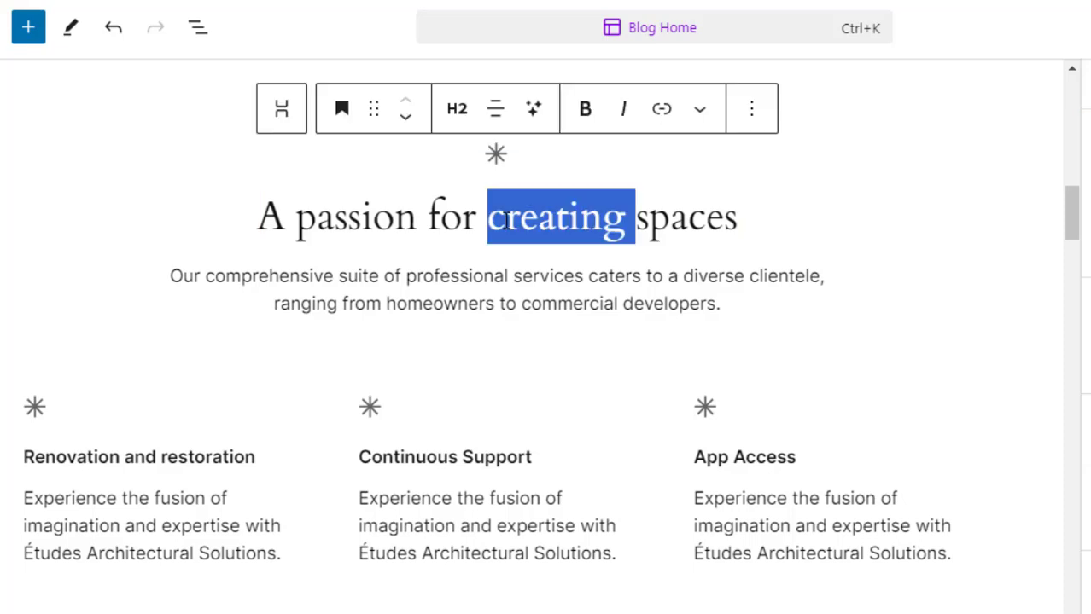
pyautogui.tripleClick(507, 220)
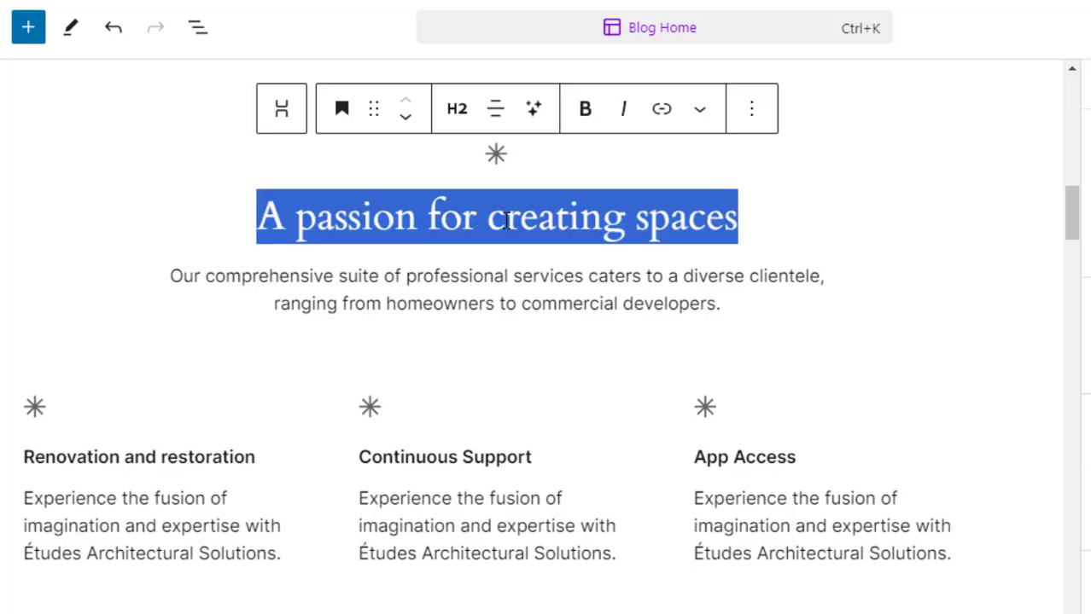
pyautogui.write('Video')
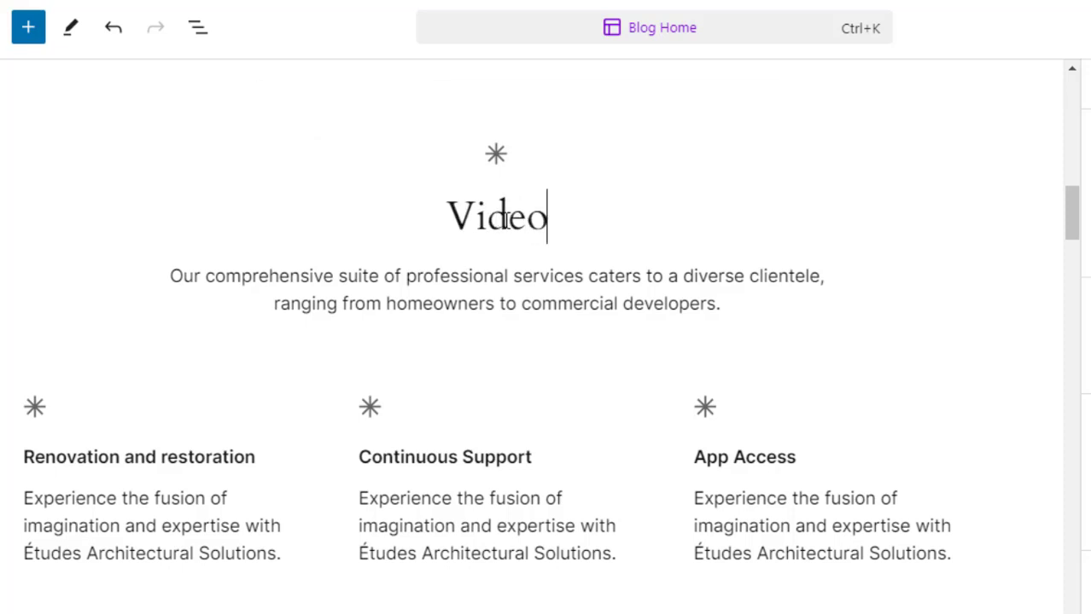
pyautogui.write(' Editing Clas')
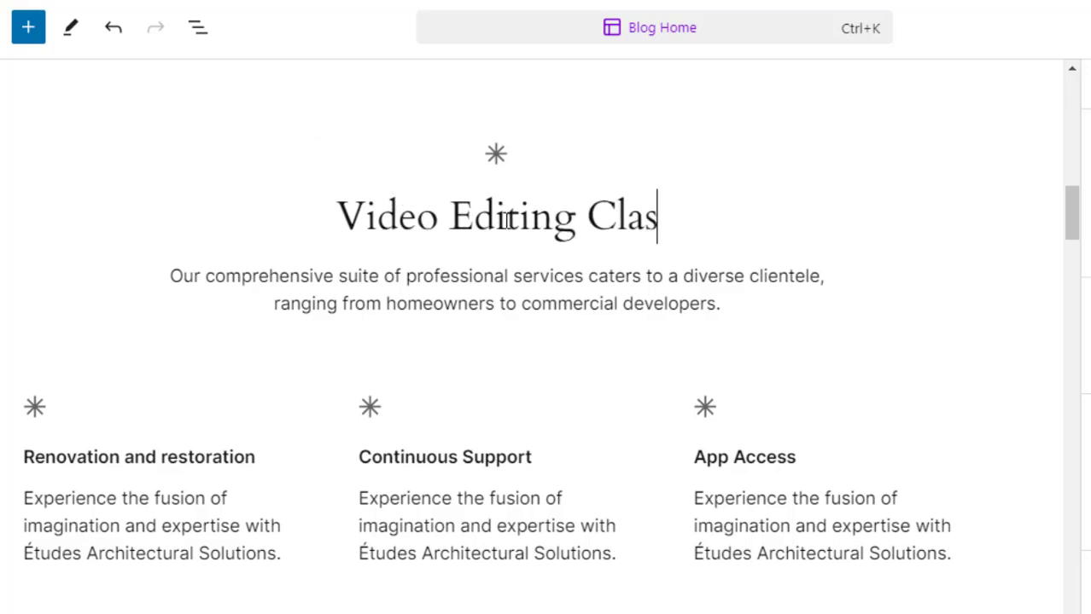
pyautogui.write('s in NMepp')
pyautogui.press('BackSpace')
pyautogui.press('BackSpace')
pyautogui.press('BackSpace')
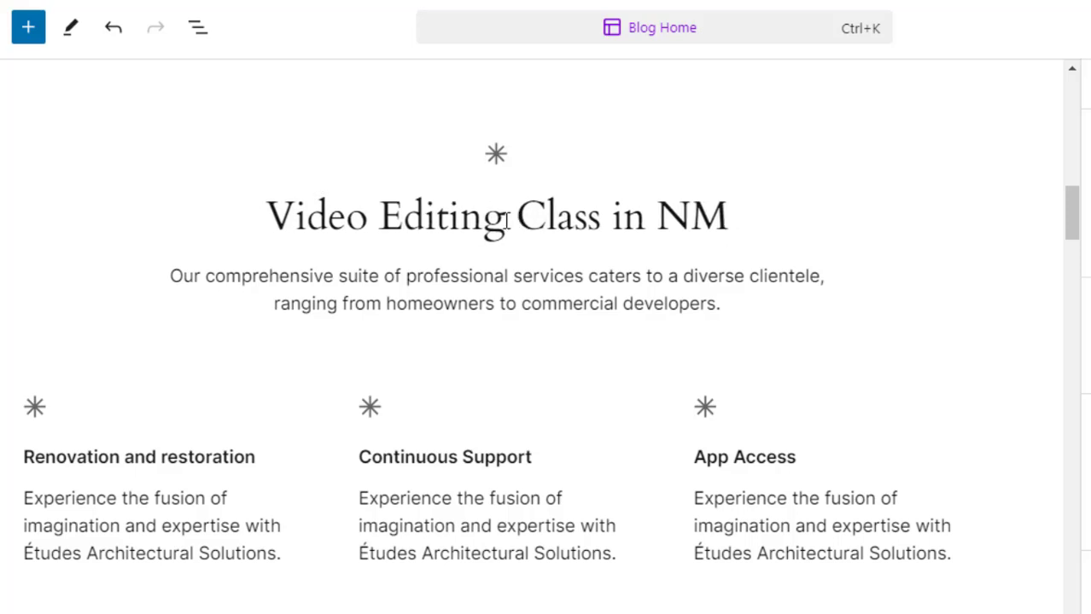
pyautogui.press('BackSpace')
pyautogui.write('epal.')
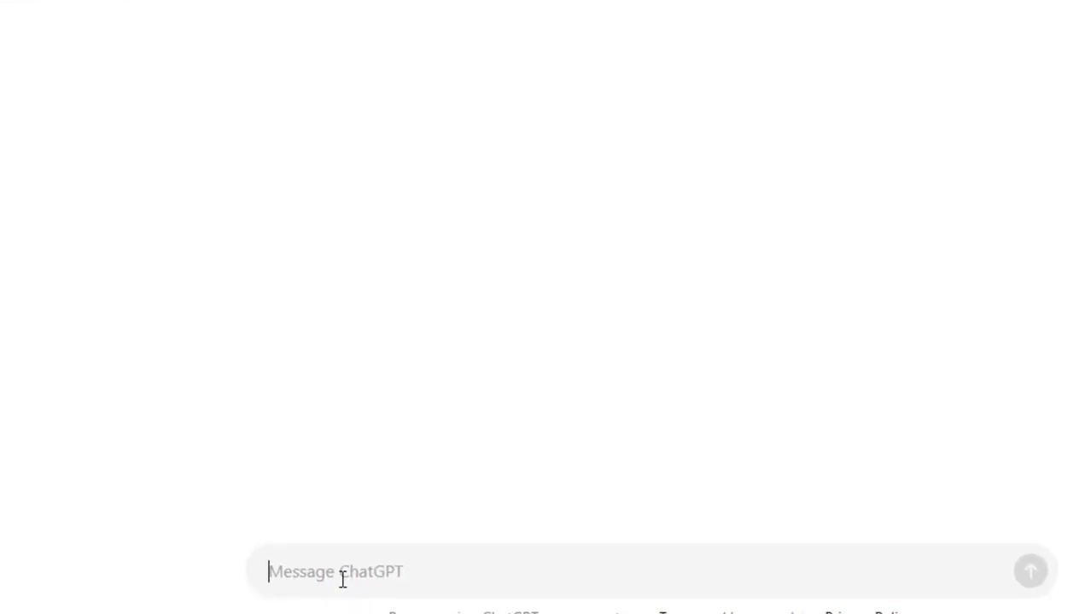
# - Switch to ChatGPT and ask it to write a short marketing article on "Video Editing Class"
pyautogui.write('Write a')
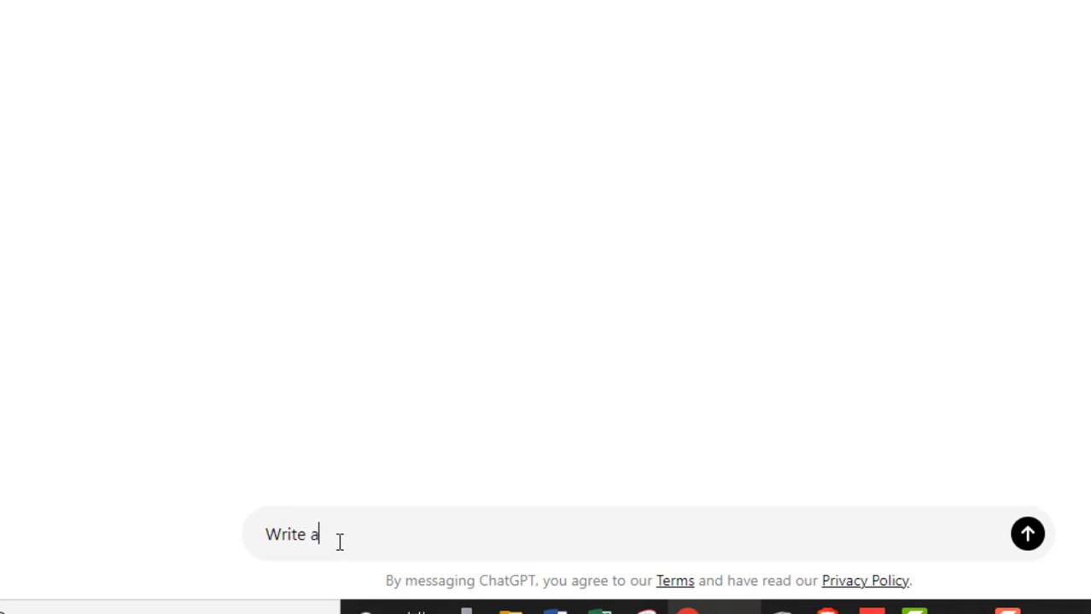
pyautogui.write(' short marketing article on "Video Editi')
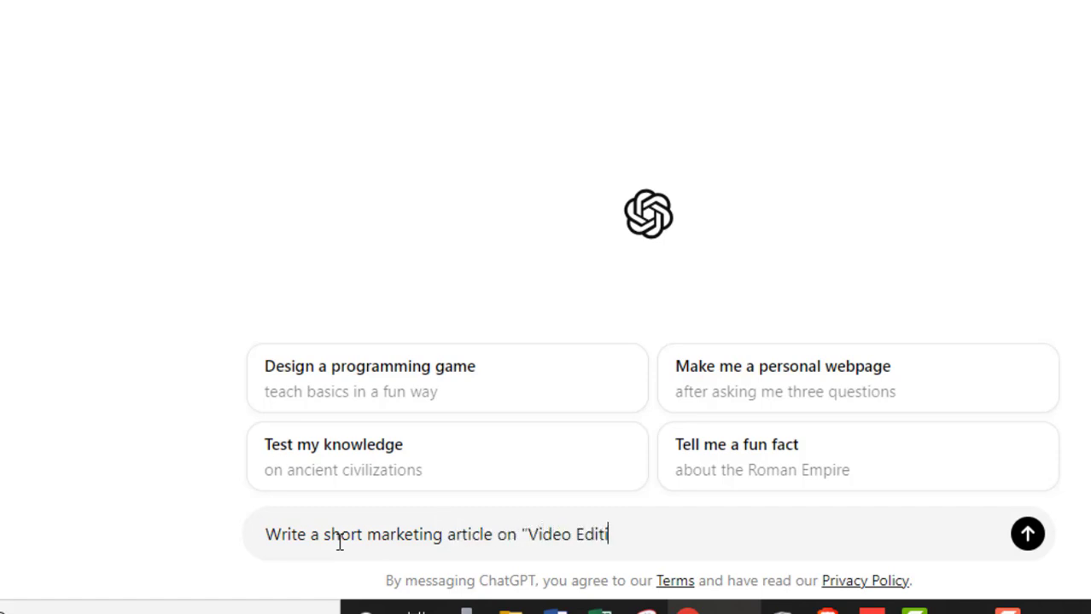
pyautogui.write('ng Class')
pyautogui.press('Return')
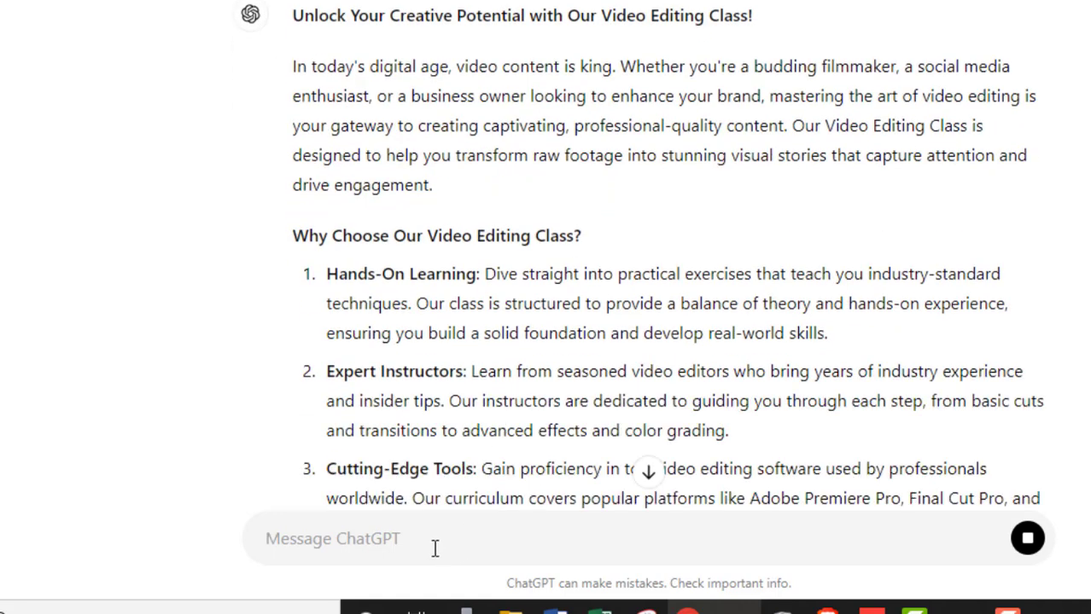
# - Ask ChatGPT to make it short in one paragraph, and copy the resulting paragraph
pyautogui.write('make it short i')
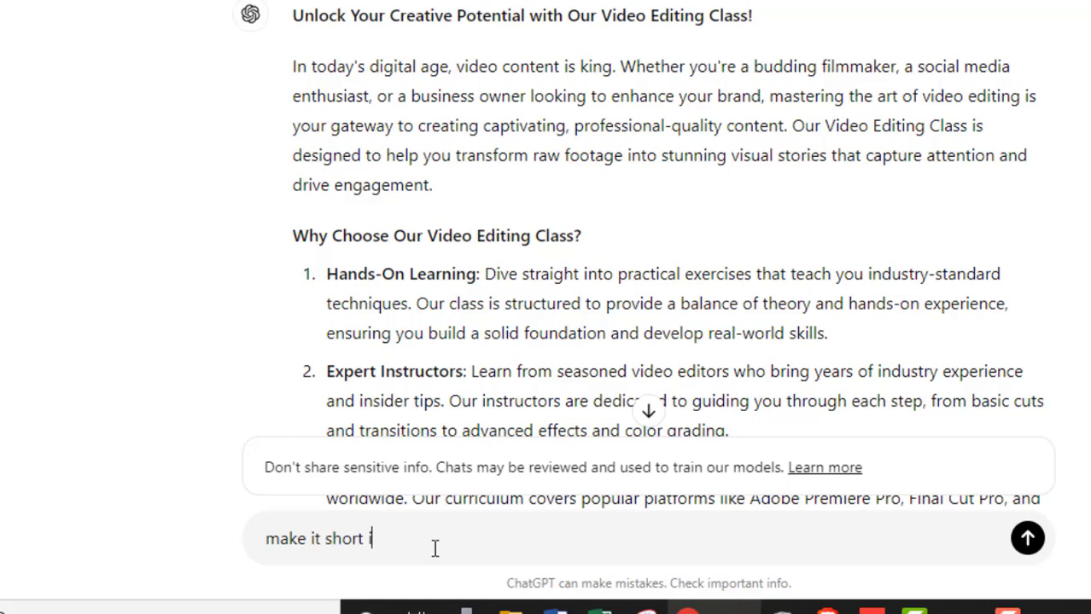
pyautogui.write('n one paragraph')
pyautogui.press('Return')
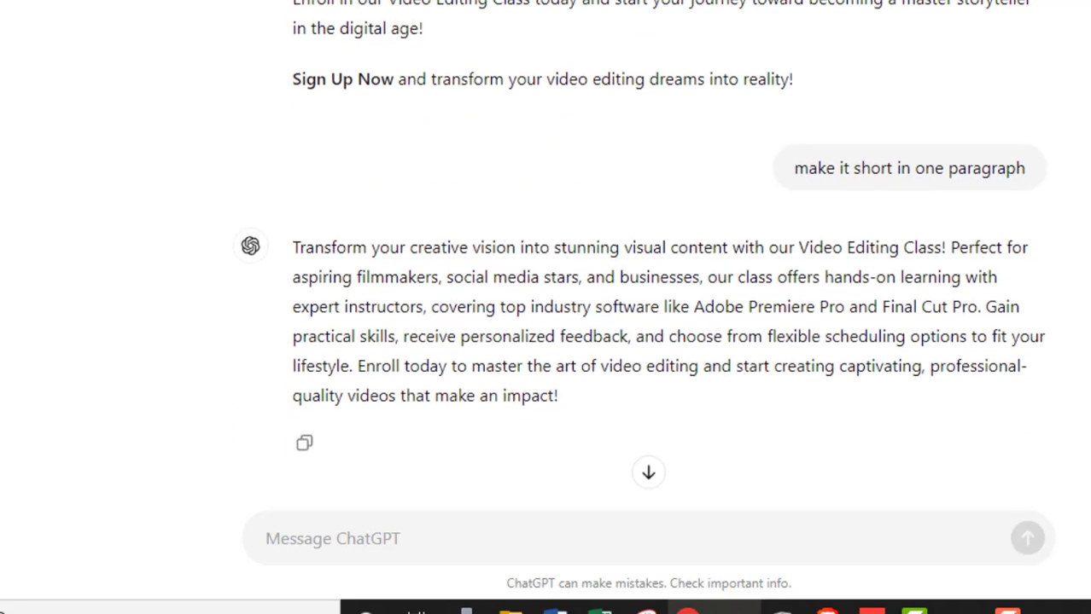
pyautogui.click(305, 443)
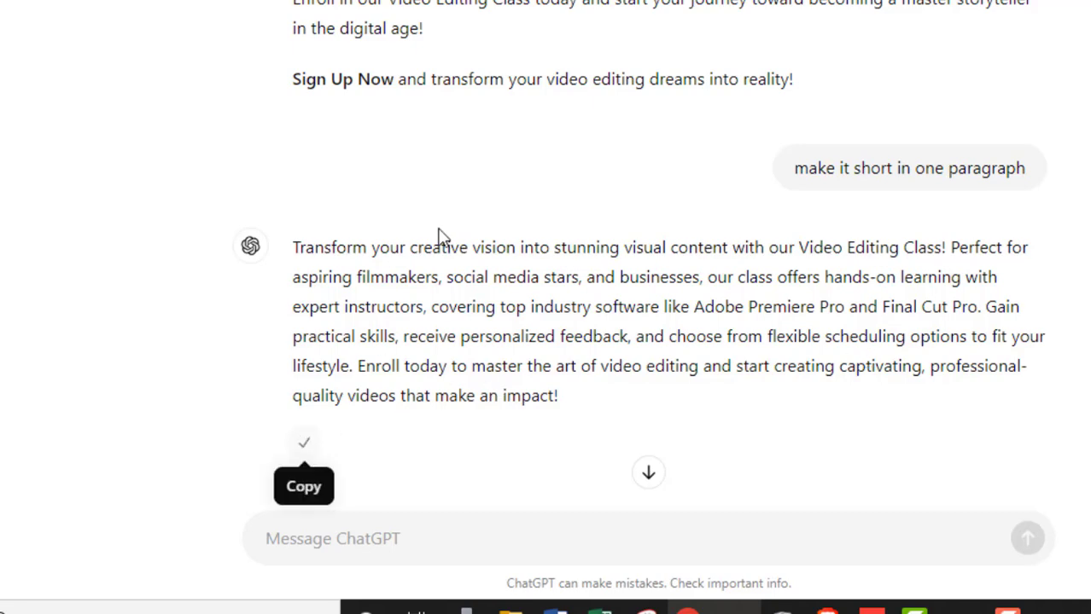
# - Return to the site editor and replace the paragraph under the heading with the copied marketing text
pyautogui.hotkey('ctrl', 'Tab')
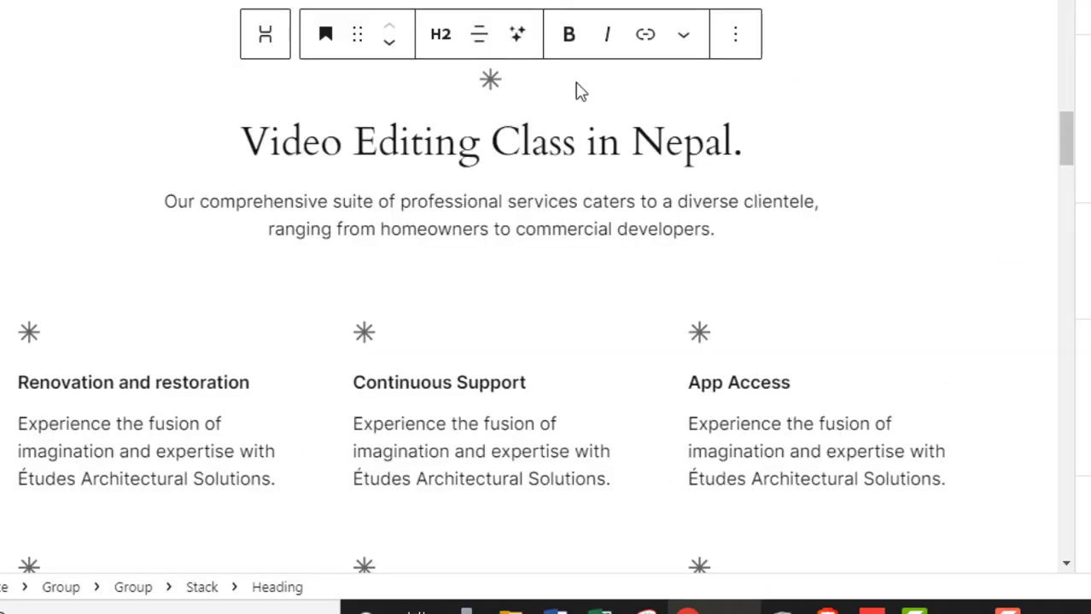
pyautogui.click(401, 225)
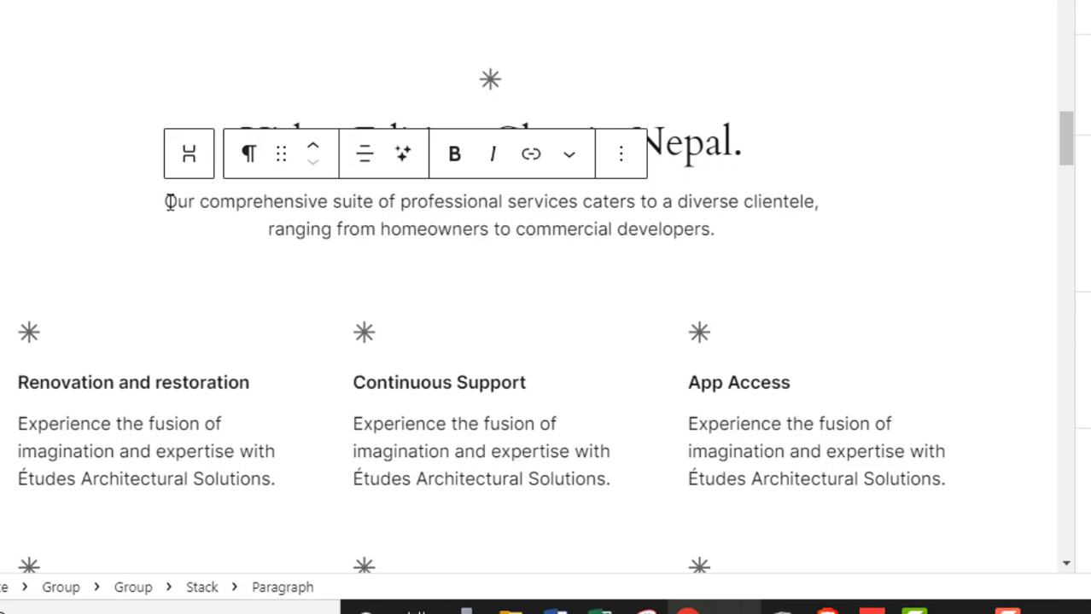
pyautogui.moveTo(167, 202); pyautogui.dragTo(722, 230)
pyautogui.hotkey('ctrl', 'v')
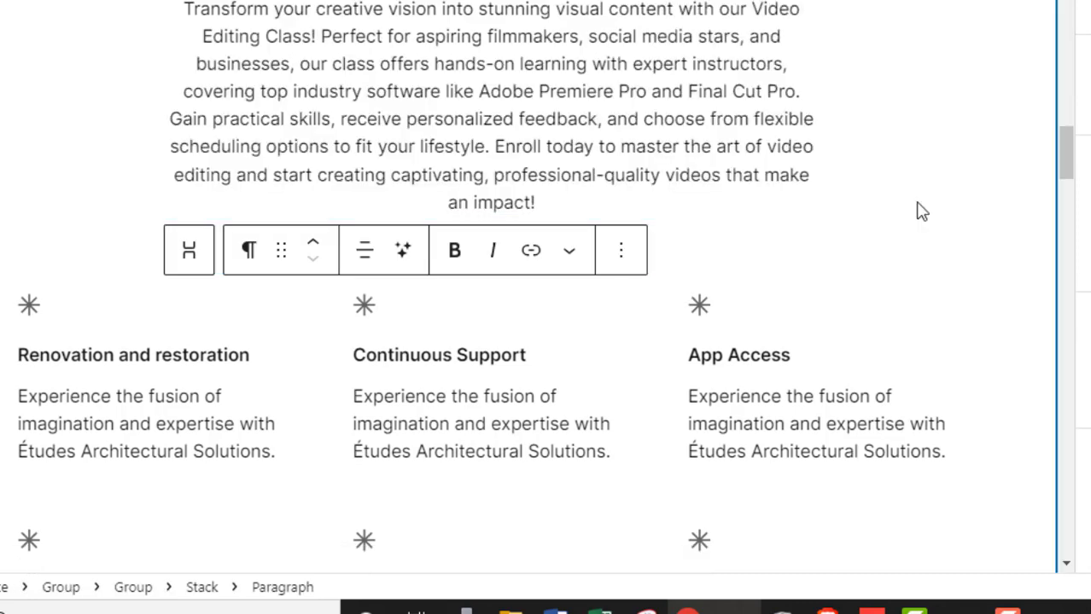
pyautogui.moveTo(1073, 177); pyautogui.dragTo(1074, 165)
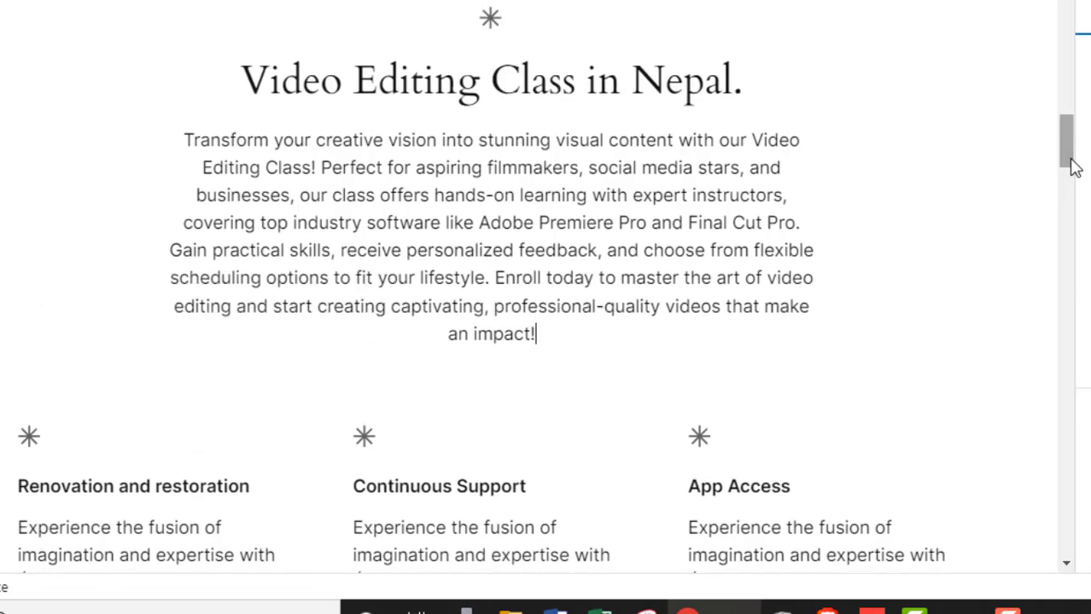
# - Left-align the whole marketing paragraph
pyautogui.click(292, 198)
pyautogui.hotkey('ctrl', 'a')
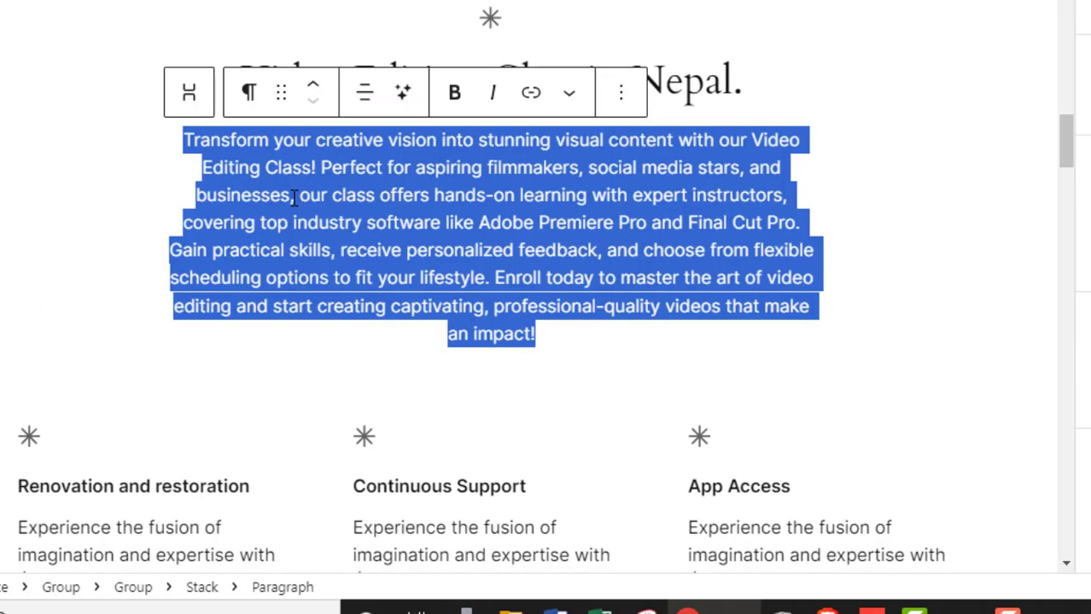
pyautogui.click(364, 97)
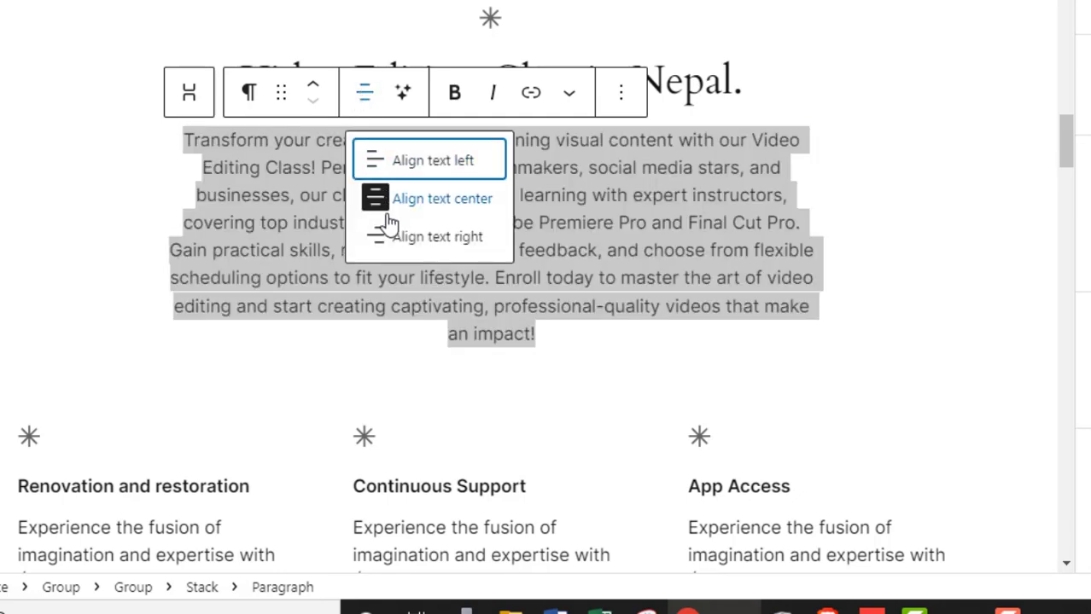
pyautogui.click(391, 168)
# - Make the phrase "Video Editing Class!" in the paragraph bold
pyautogui.click(528, 244)
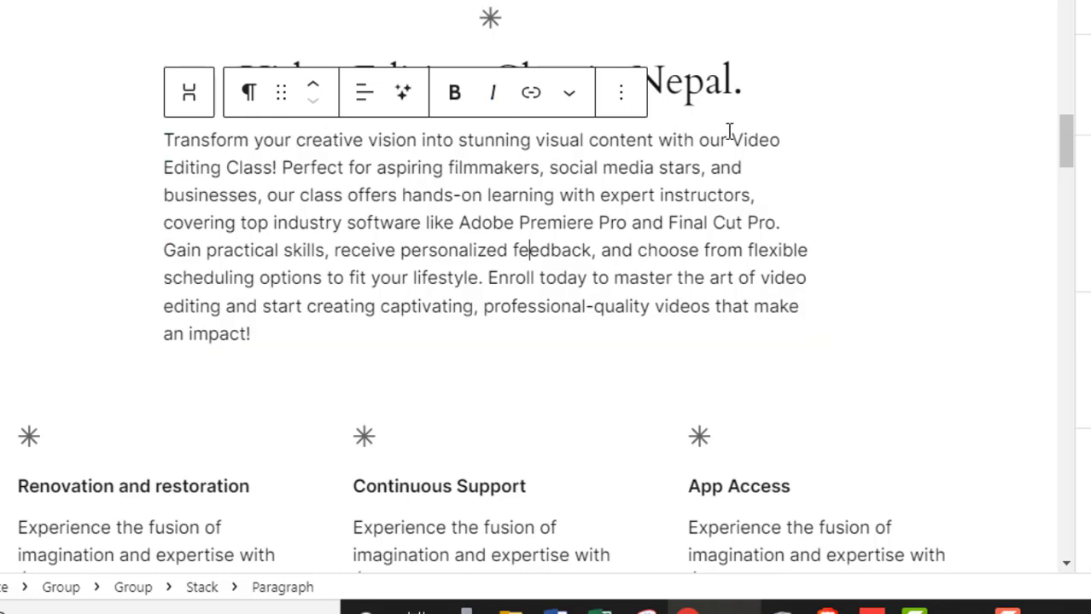
pyautogui.moveTo(727, 139); pyautogui.dragTo(279, 168)
pyautogui.click(457, 96)
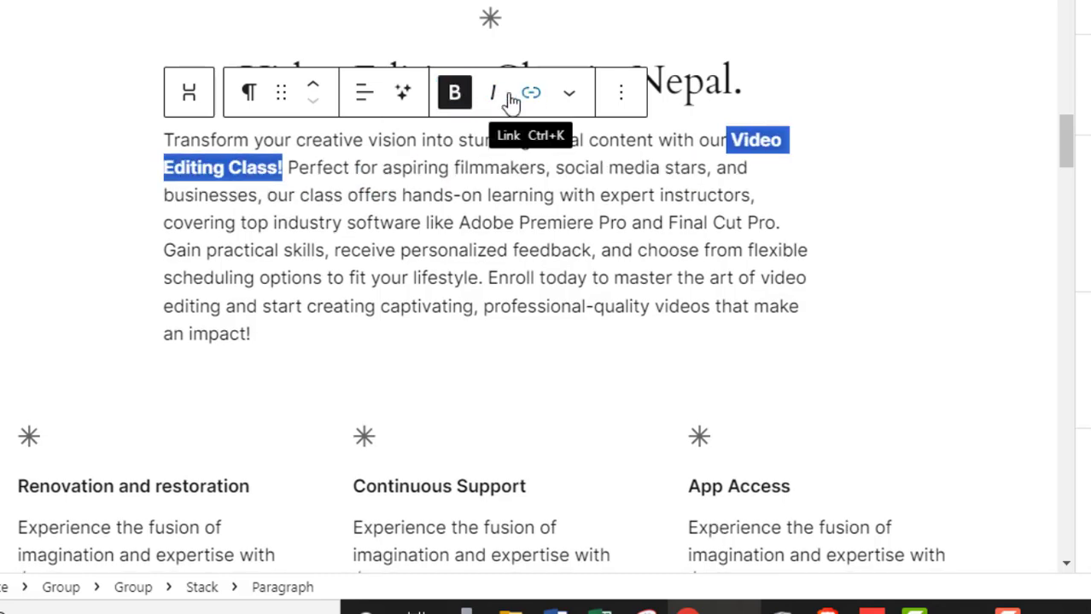
pyautogui.click(475, 190)
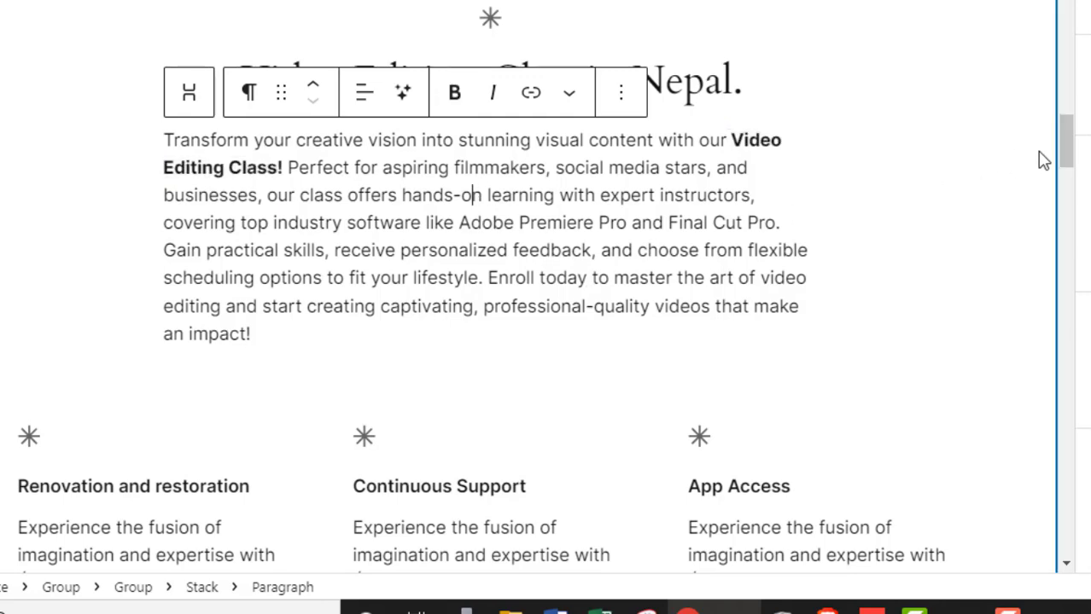
# - Scroll through the live site's homepage to review the updated heading and paragraph
pyautogui.moveTo(1064, 146); pyautogui.dragTo(1074, 184)
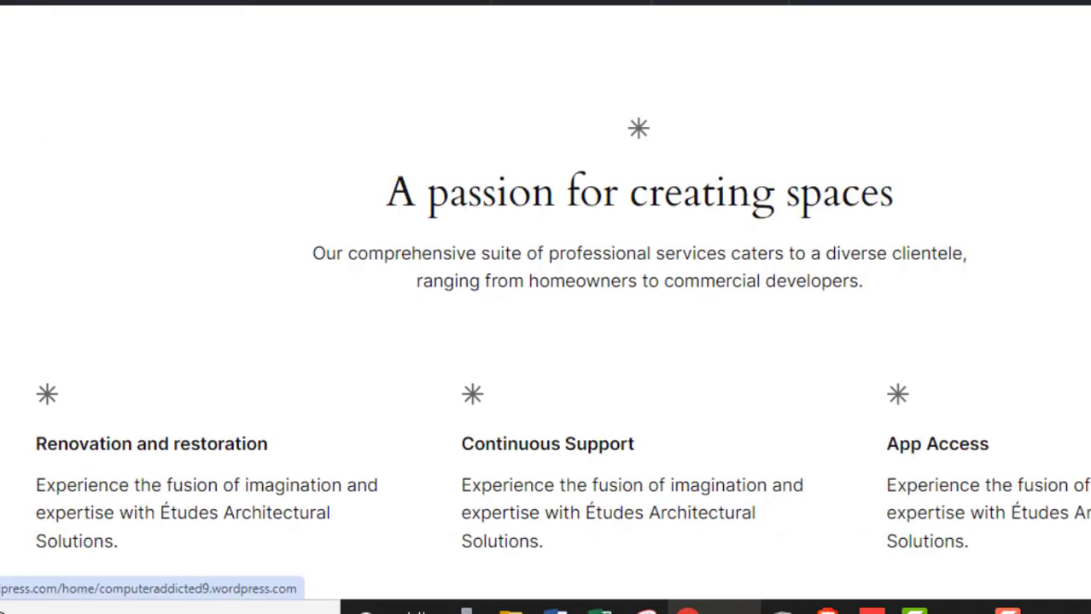
pyautogui.scroll(1, 350, 241)
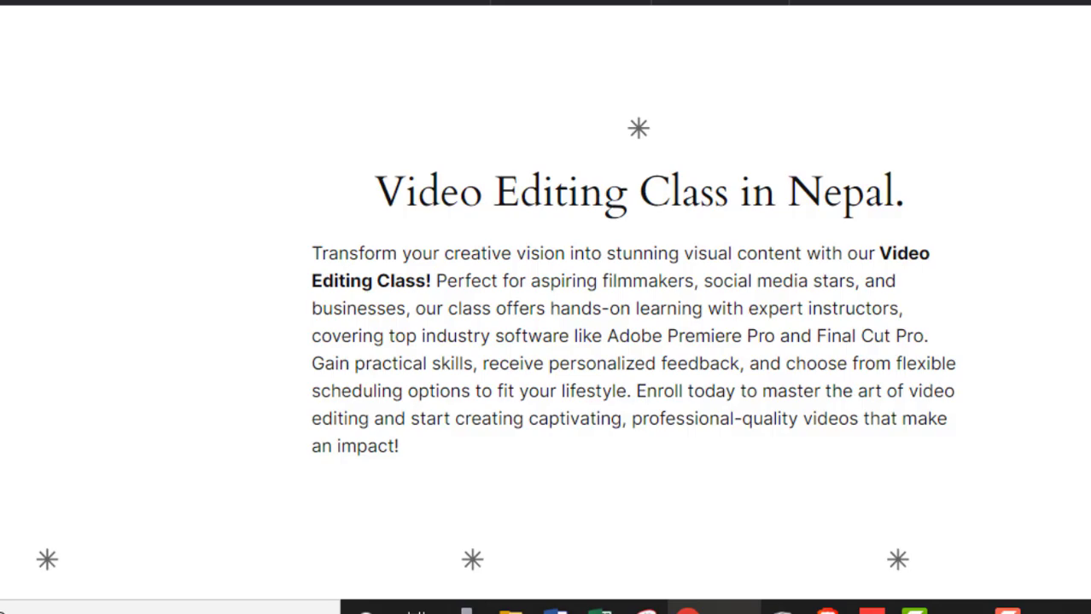
pyautogui.scroll(10, 546, 307)
pyautogui.scroll(-2, 547, 307)
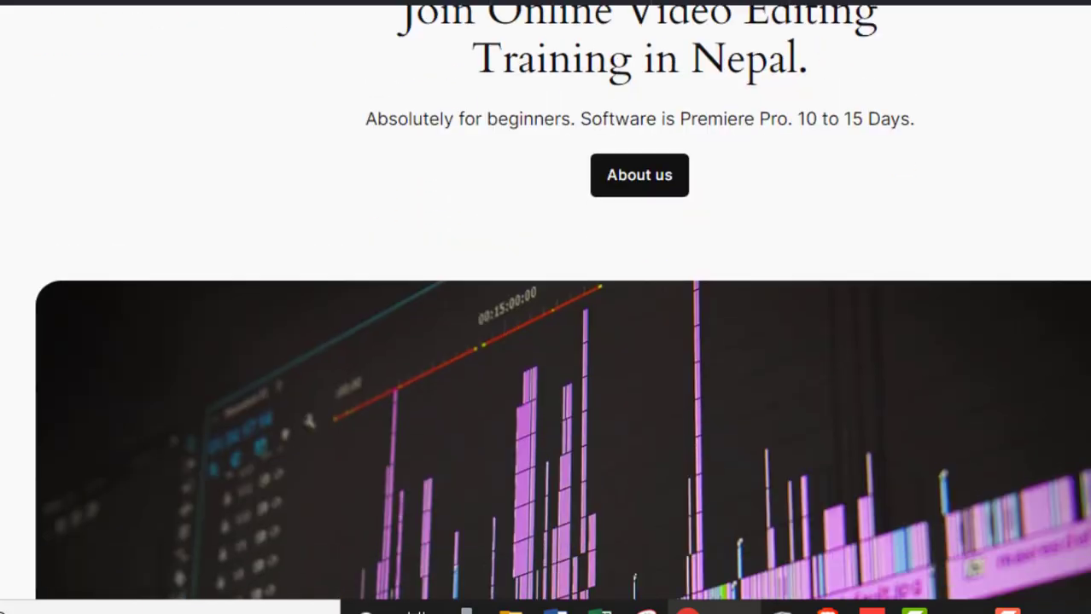
pyautogui.scroll(1, 546, 308)
pyautogui.scroll(-10, 546, 307)
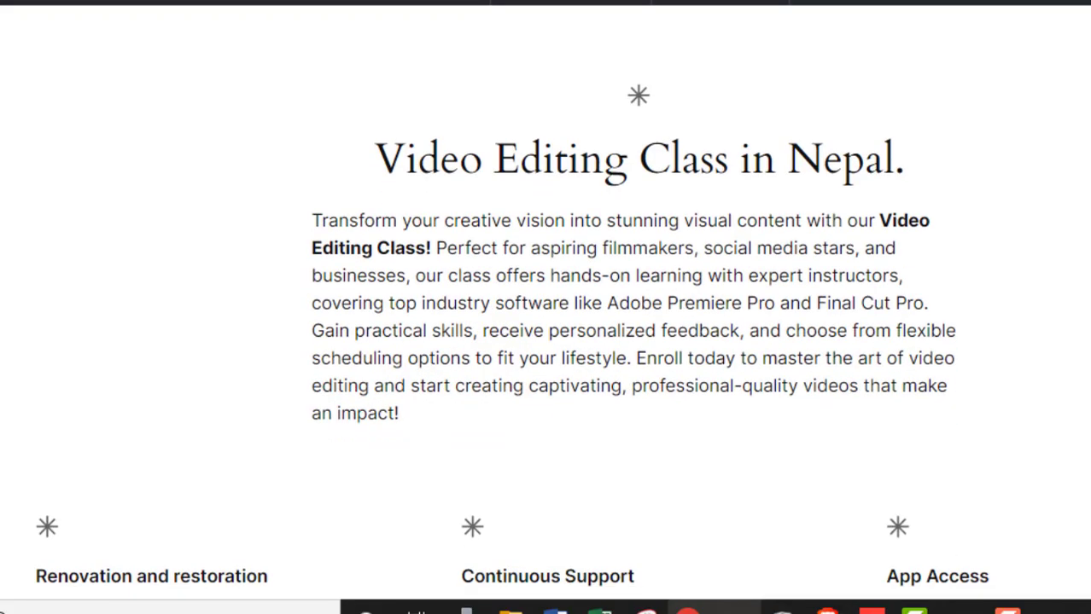
pyautogui.scroll(-1, 547, 307)
pyautogui.scroll(1, 546, 308)
pyautogui.scroll(-4, 546, 307)
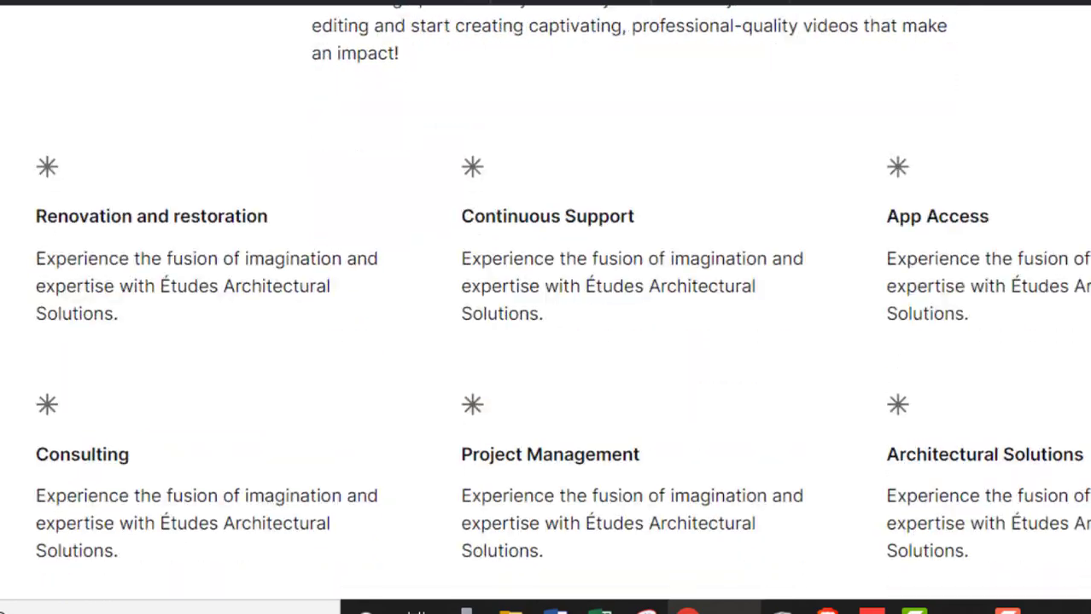
pyautogui.scroll(-10, 547, 307)
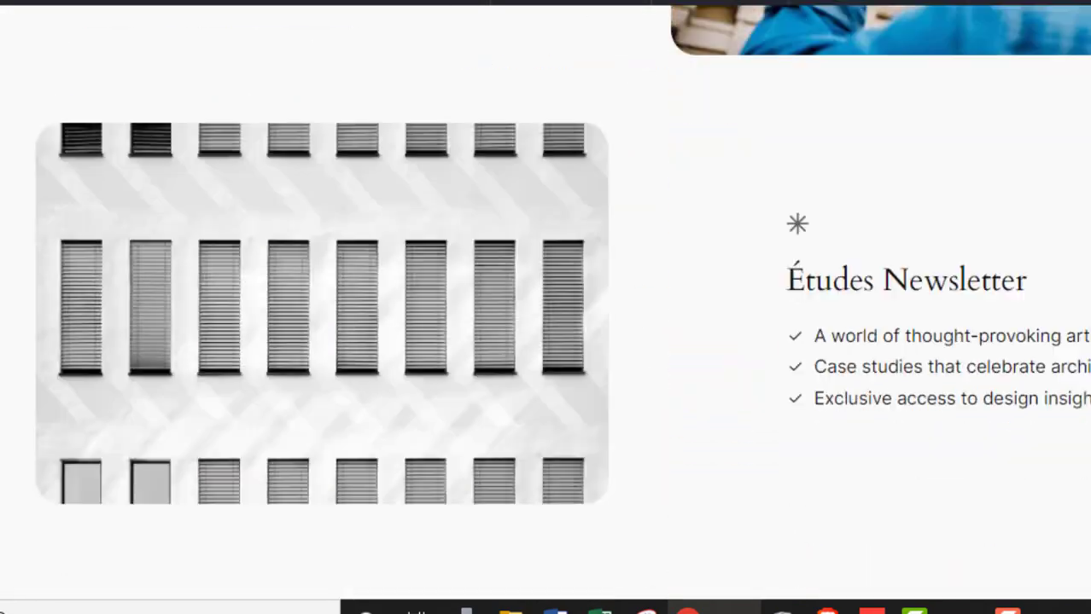
pyautogui.scroll(20, 546, 307)
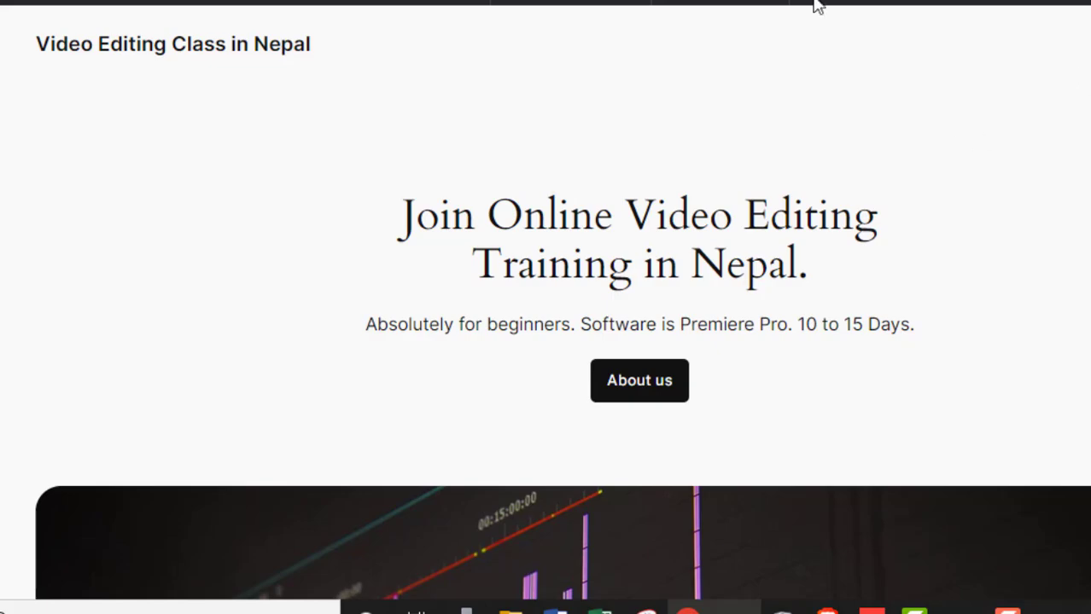
pyautogui.scroll(-5, 769, 48)
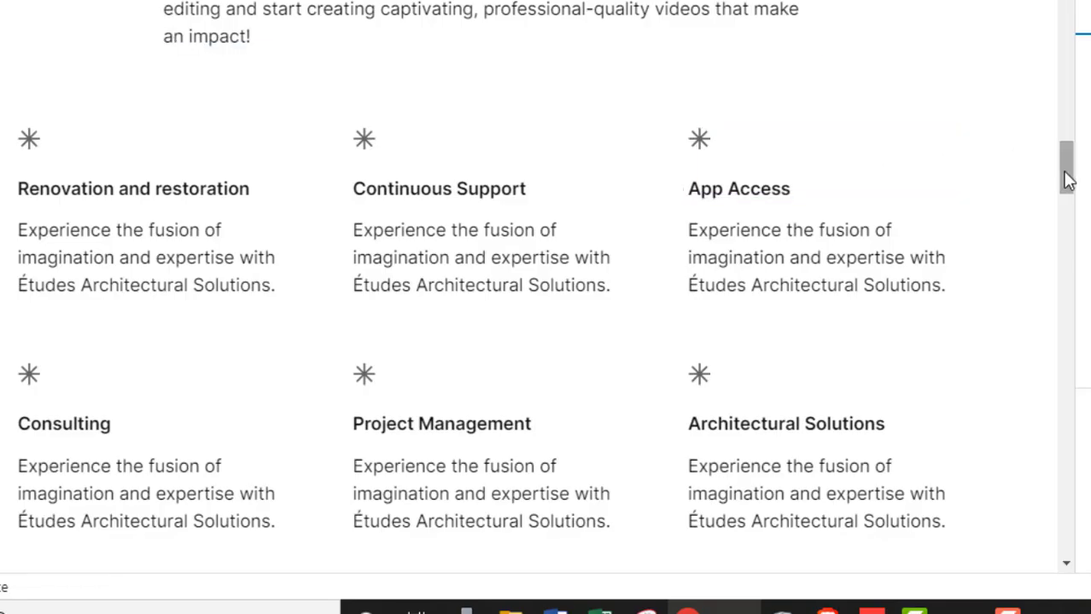
# - Rename the site title in the header to "This is a demo site. Not fully published."
pyautogui.moveTo(1067, 179); pyautogui.dragTo(1083, 39)
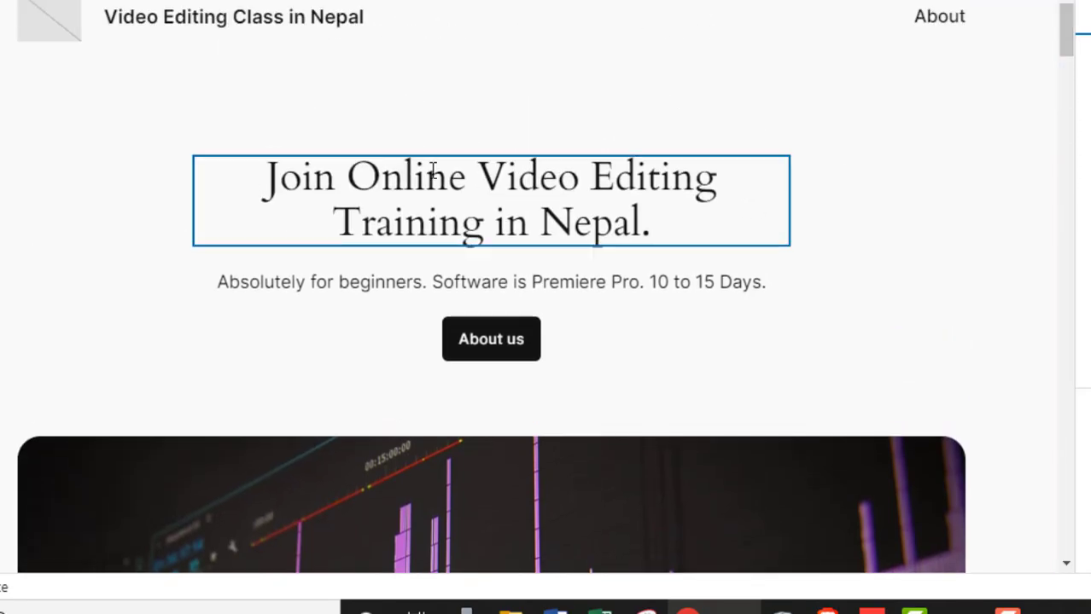
pyautogui.click(308, 28)
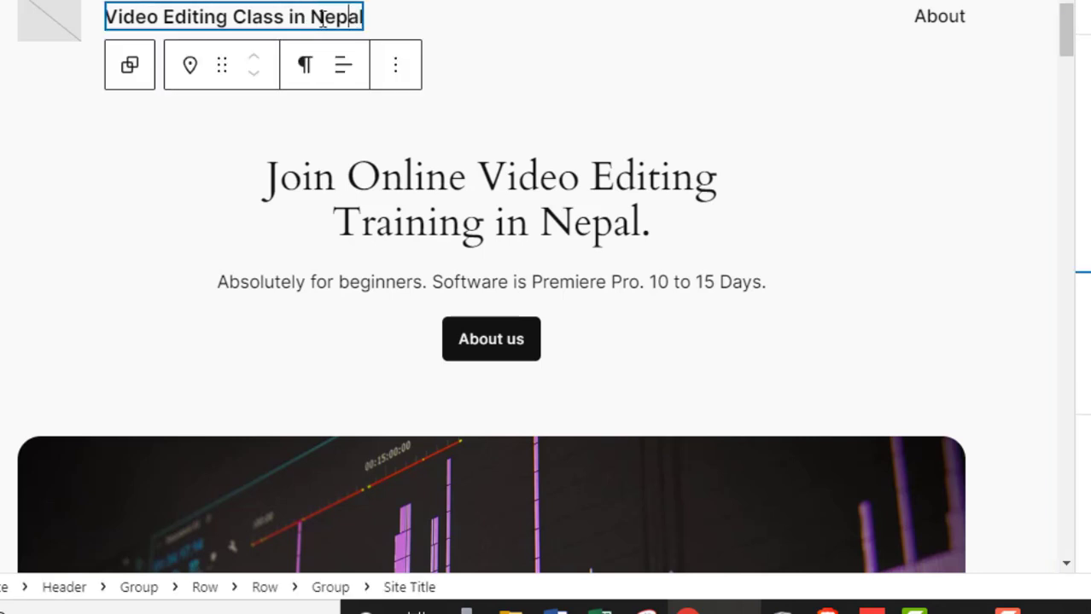
pyautogui.tripleClick(323, 19)
pyautogui.write('Thi')
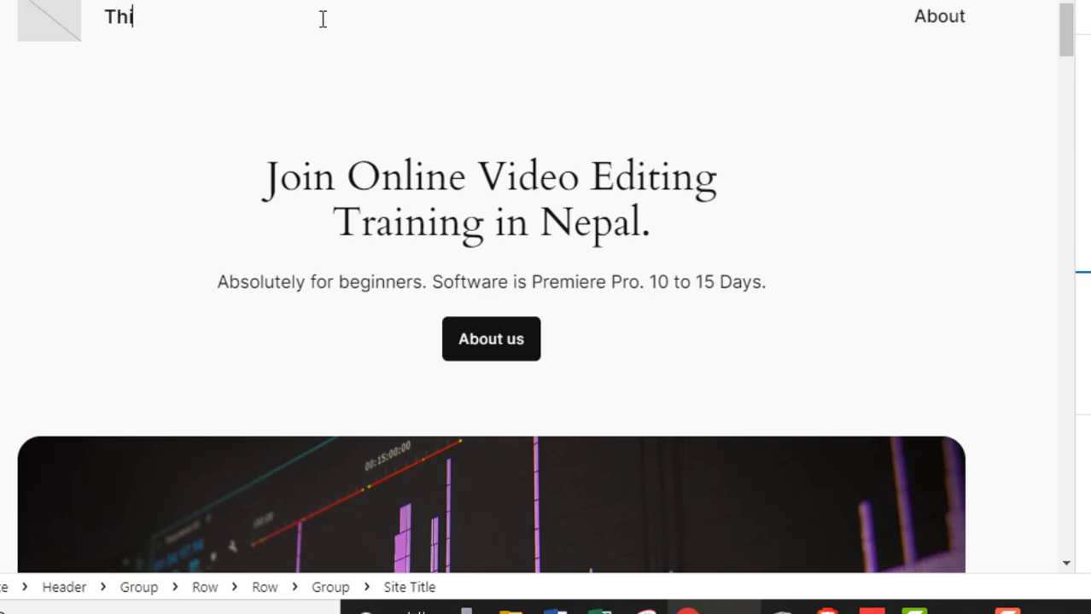
pyautogui.write('s is a demo ')
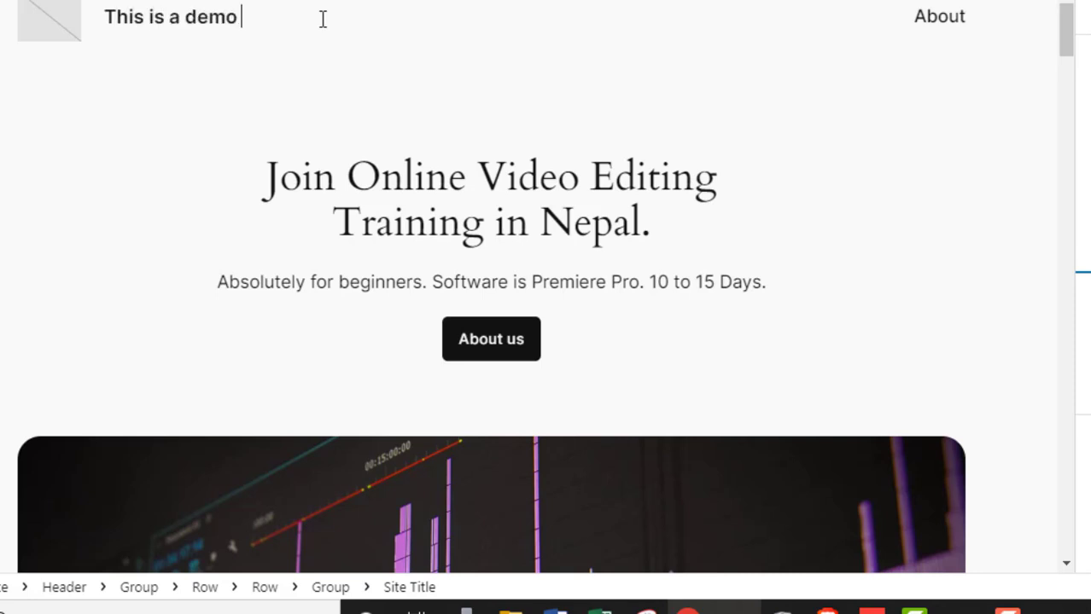
pyautogui.write('site. Not fully')
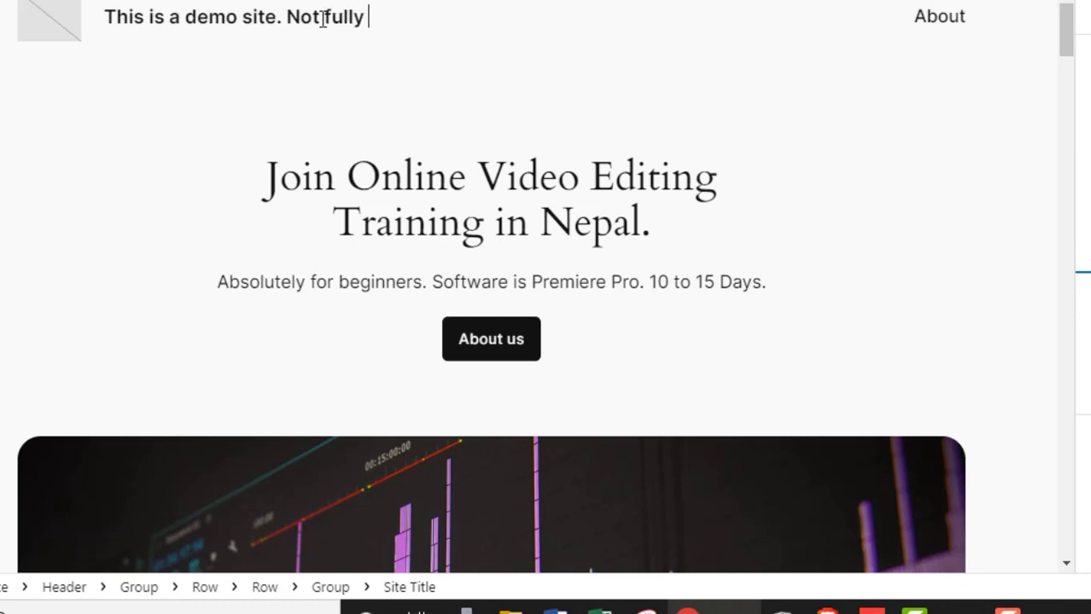
pyautogui.write('publioshed')
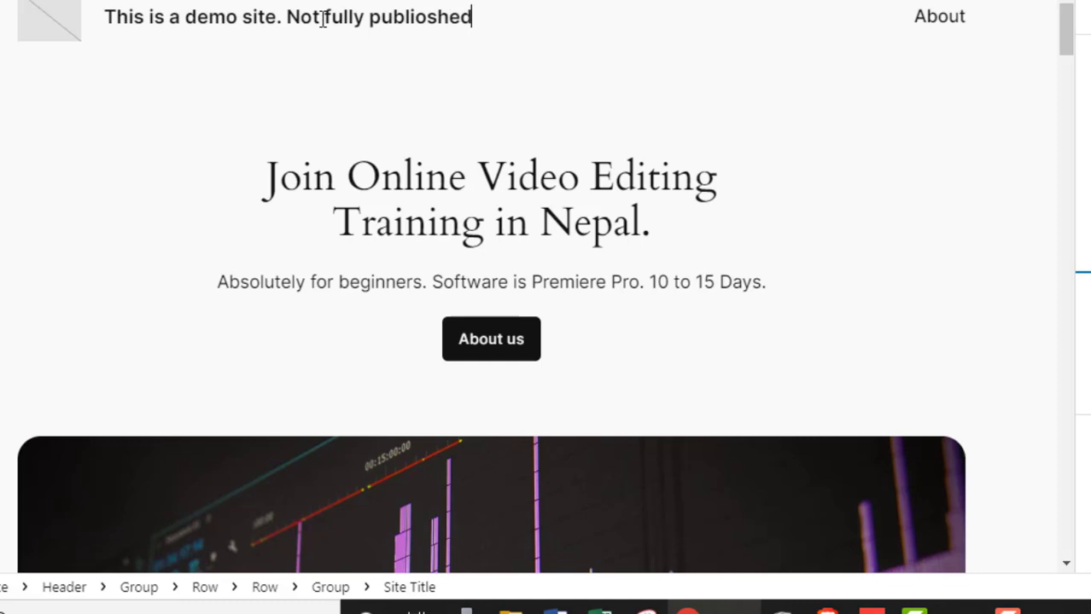
pyautogui.press('BackSpace')
pyautogui.press('BackSpace')
pyautogui.press('BackSpace')
pyautogui.write('sh')
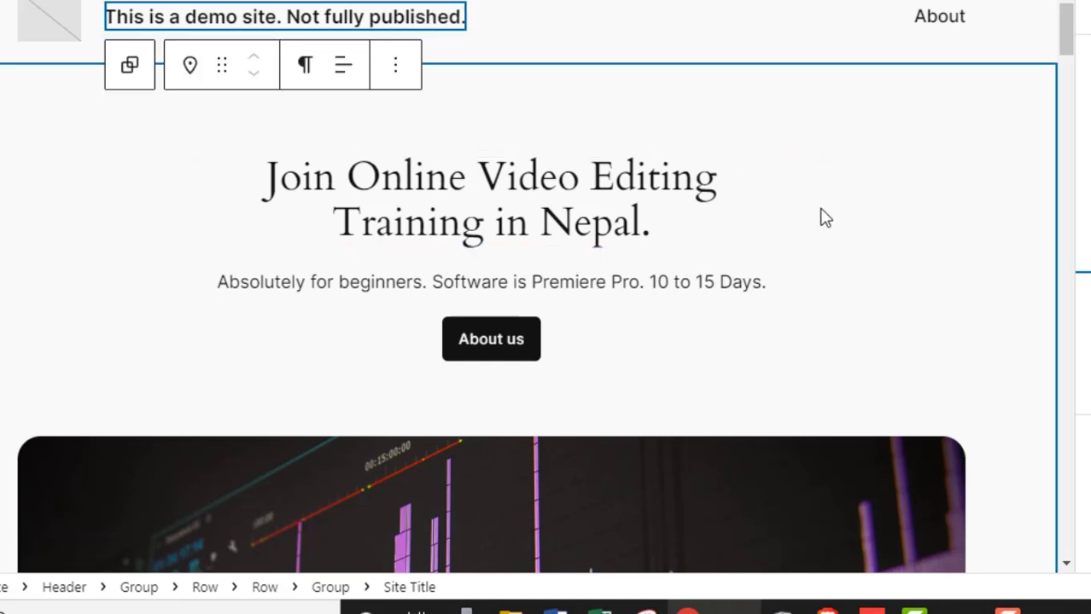
pyautogui.click(862, 223)
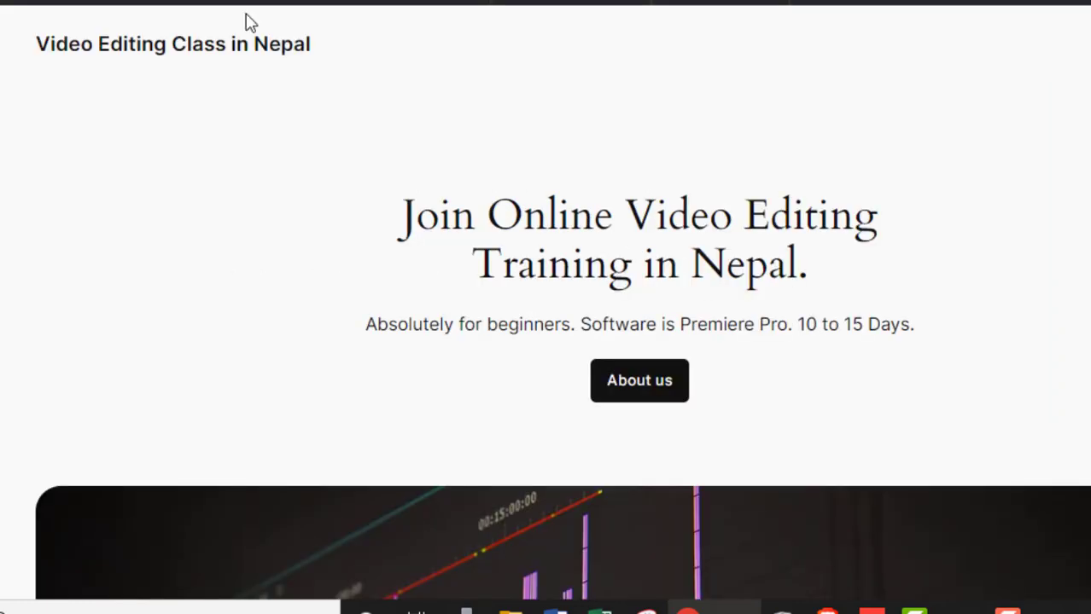
# - Go to the site dashboard and open the list of all posts
pyautogui.moveTo(243, 4)
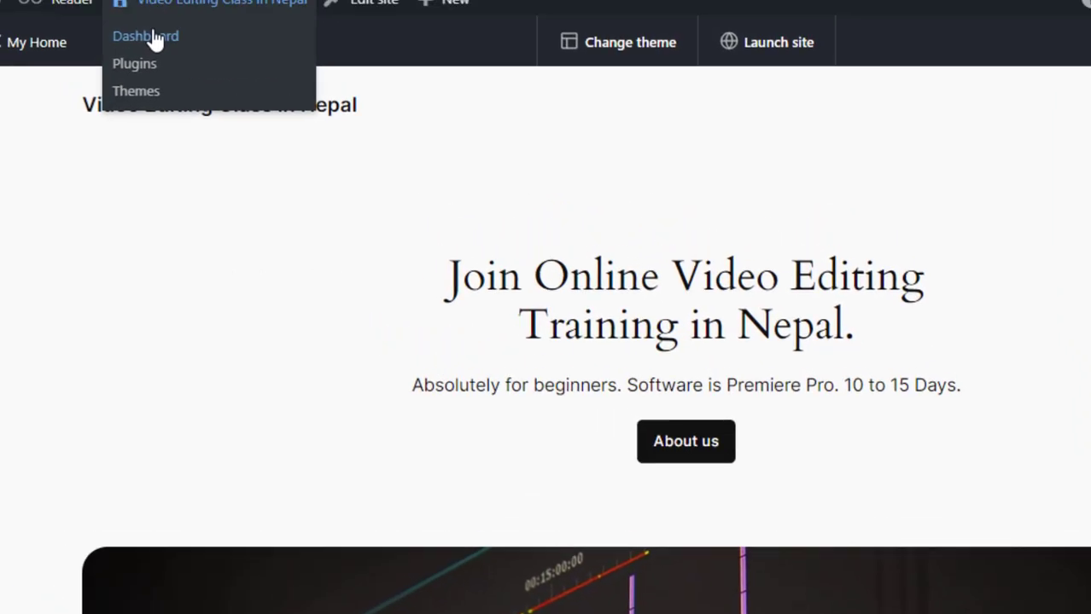
pyautogui.click(154, 40)
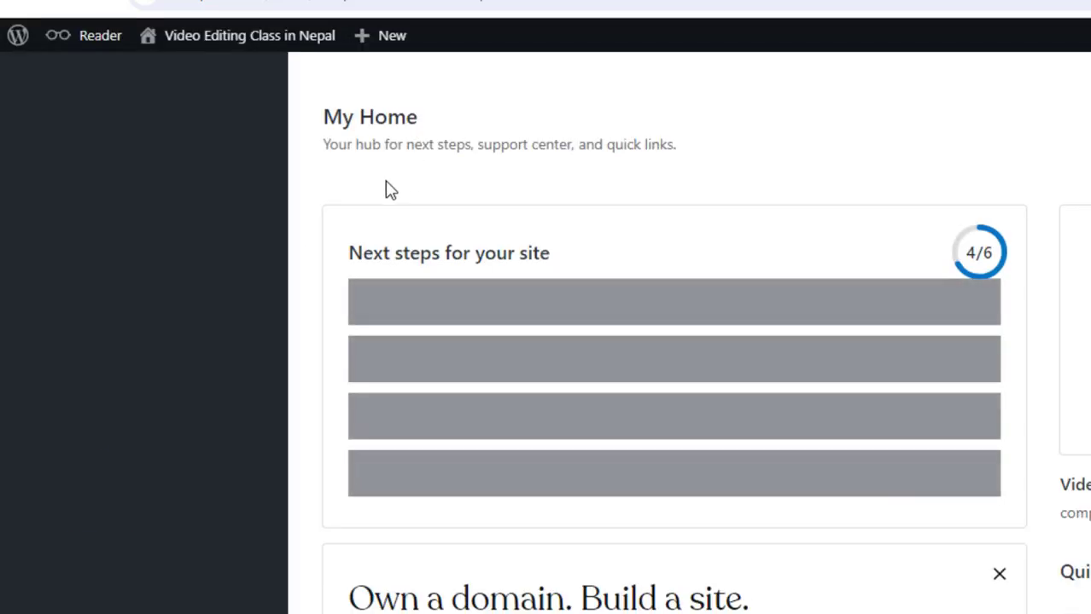
pyautogui.moveTo(48, 319)
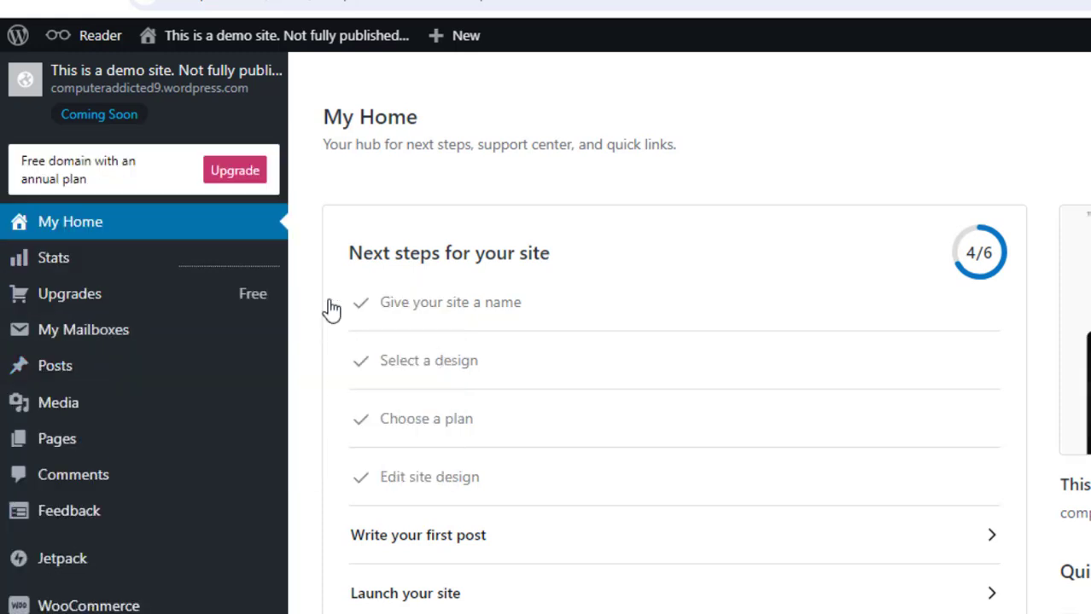
pyautogui.moveTo(165, 375)
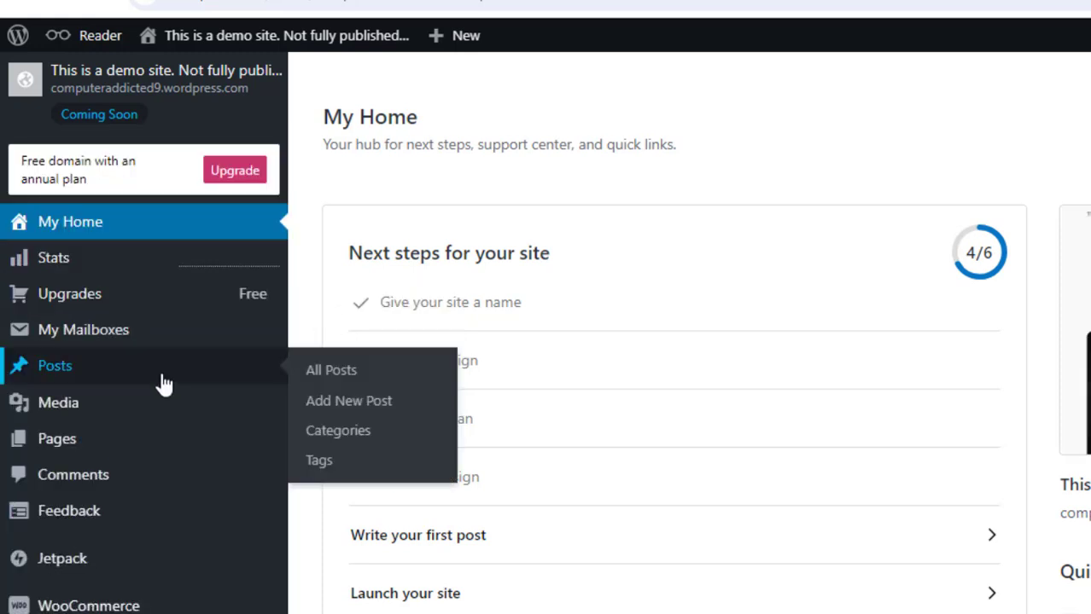
pyautogui.click(324, 382)
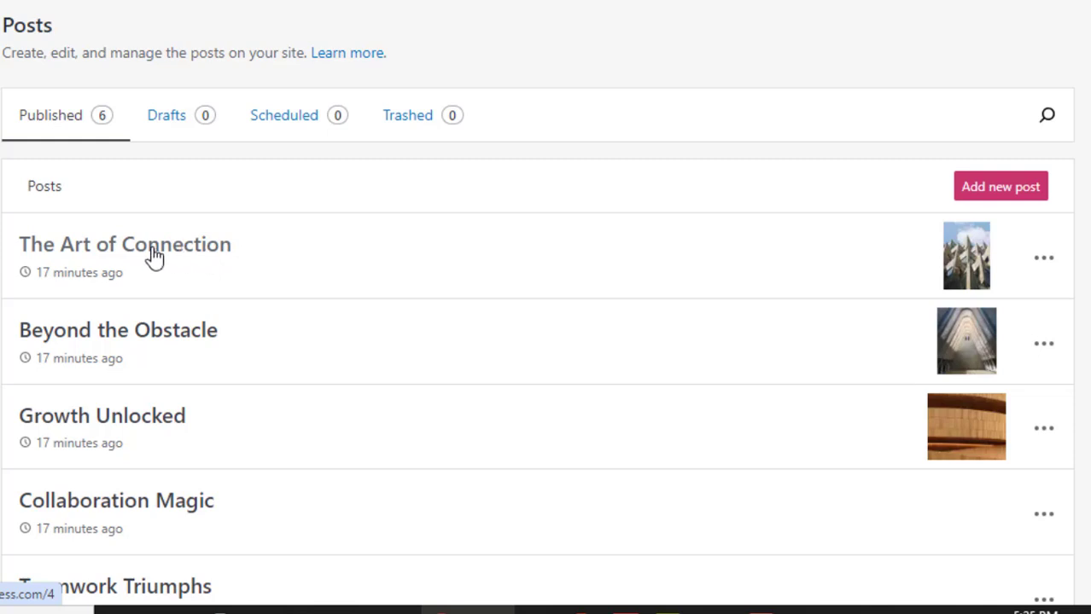
# - Move all six sample posts, starting with "The Art of Connection", to the trash
pyautogui.scroll(-3, 880, 216)
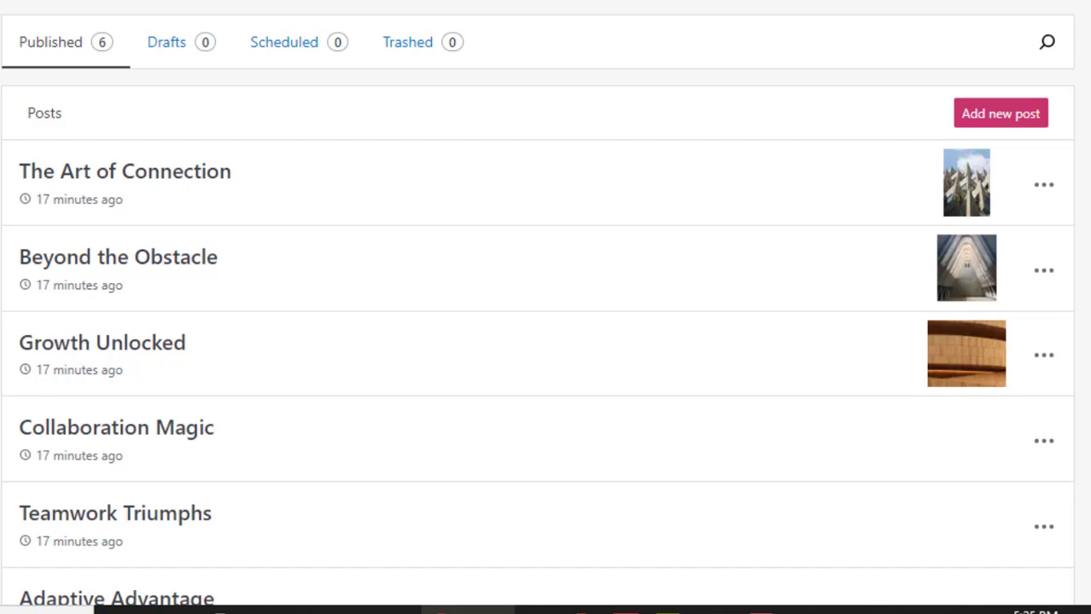
pyautogui.click(1050, 190)
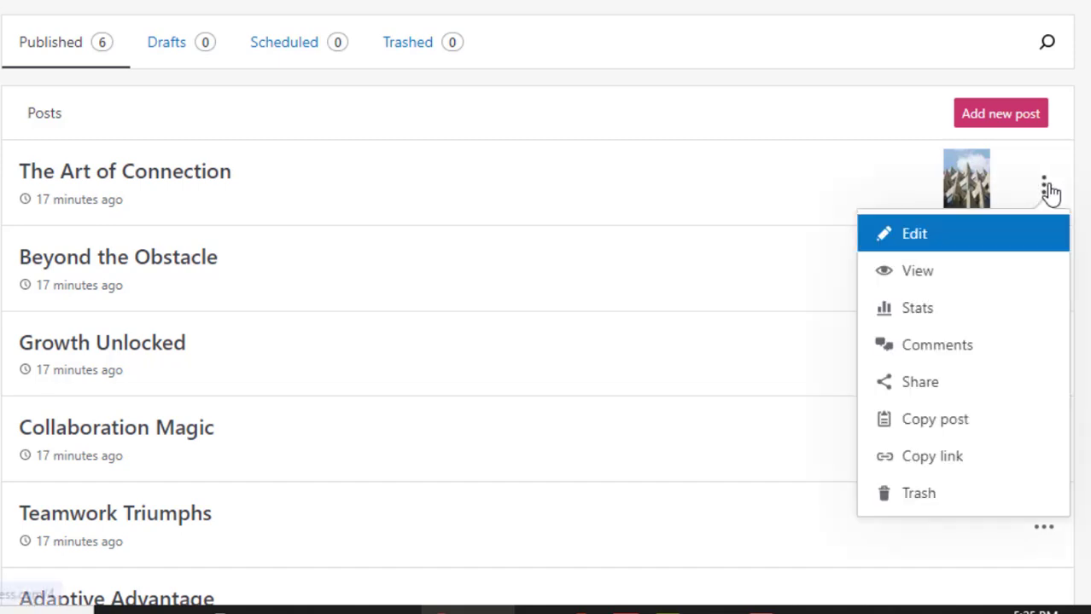
pyautogui.click(913, 497)
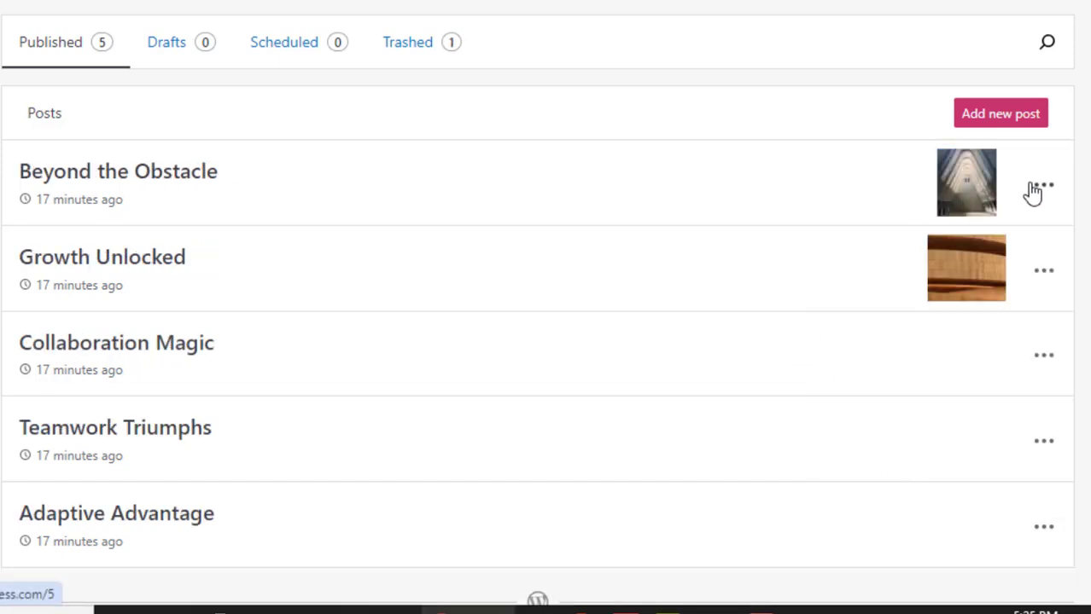
pyautogui.click(1037, 190)
pyautogui.click(931, 492)
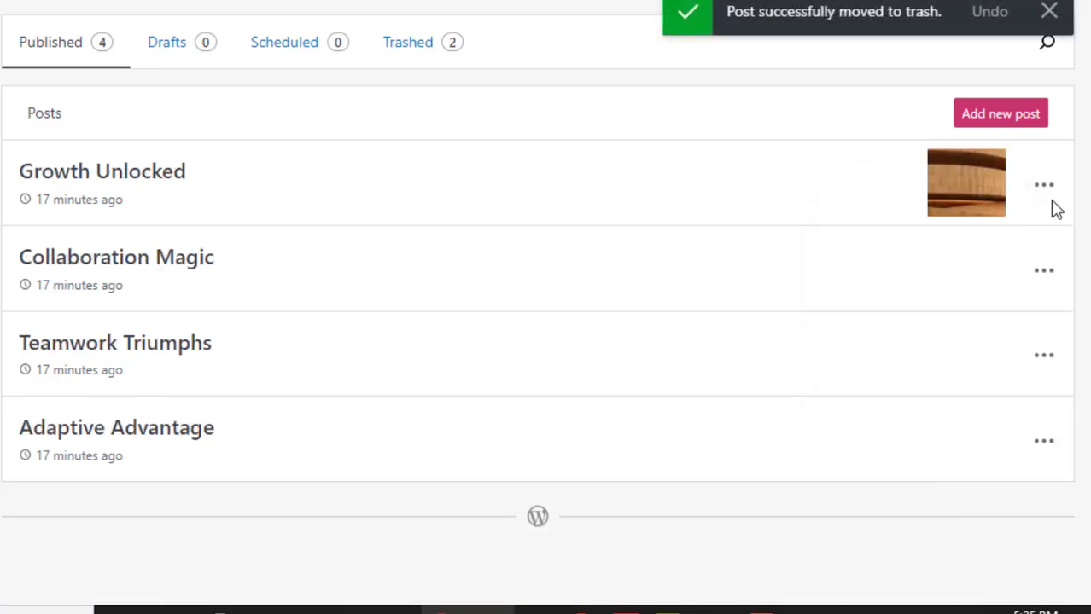
pyautogui.click(1045, 189)
pyautogui.click(923, 495)
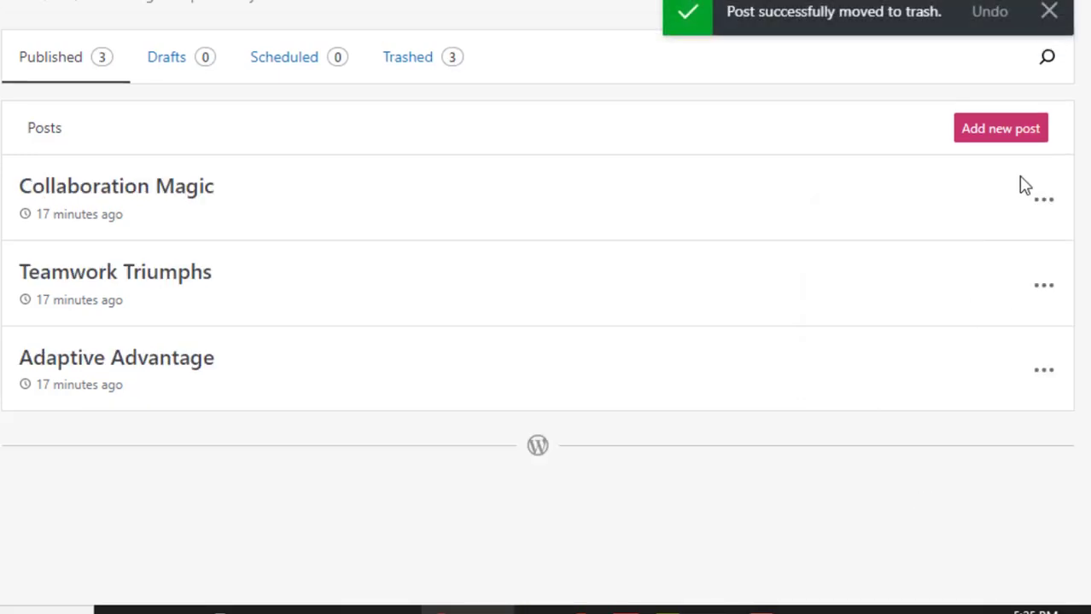
pyautogui.click(1037, 198)
pyautogui.click(921, 507)
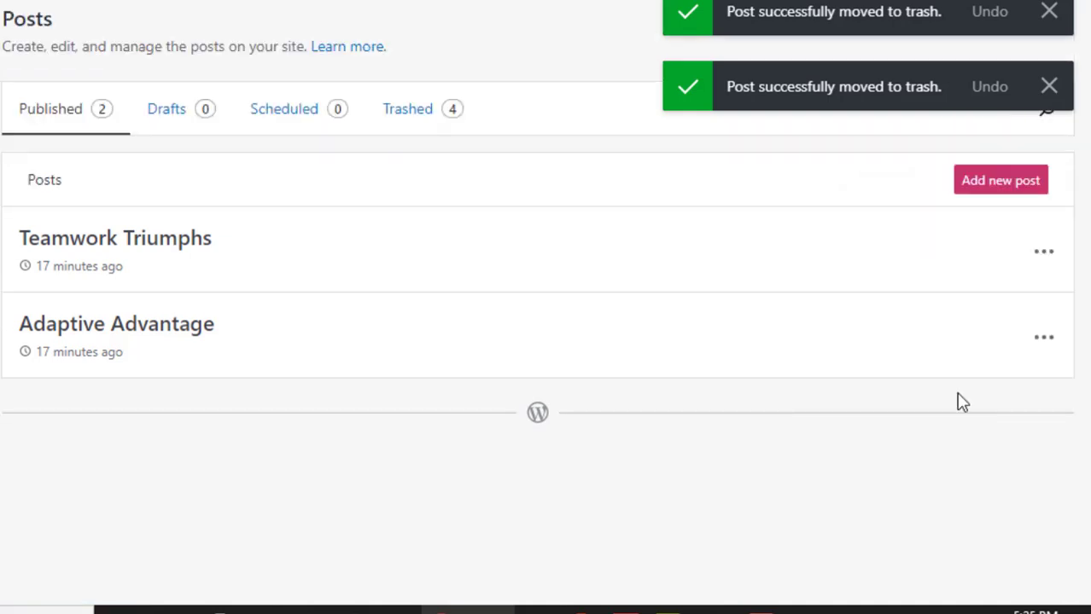
pyautogui.click(1034, 255)
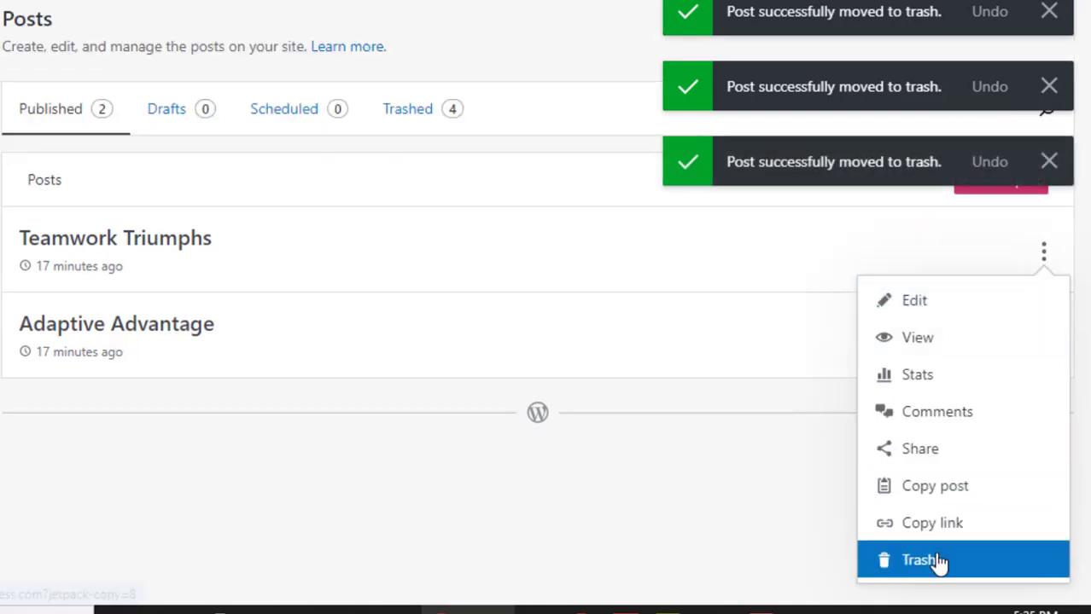
pyautogui.click(938, 563)
pyautogui.click(1043, 258)
pyautogui.click(921, 562)
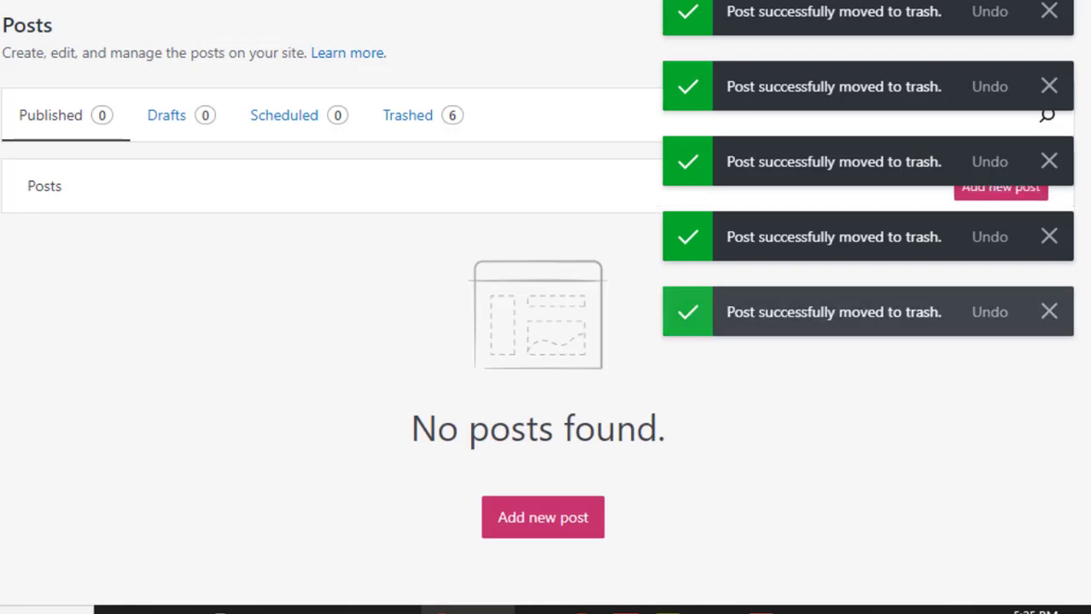
# - Open a new post in a separate tab and dismiss the trash notifications
pyautogui.scroll(2, 175, 13)
pyautogui.moveTo(134, 38)
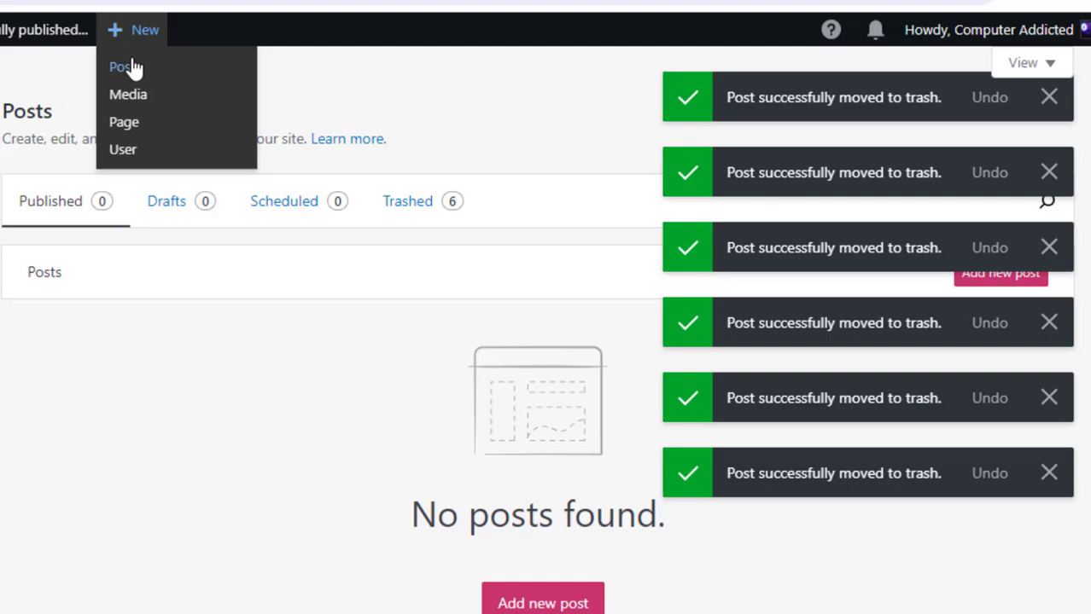
pyautogui.rightClick(130, 66)
pyautogui.click(152, 79)
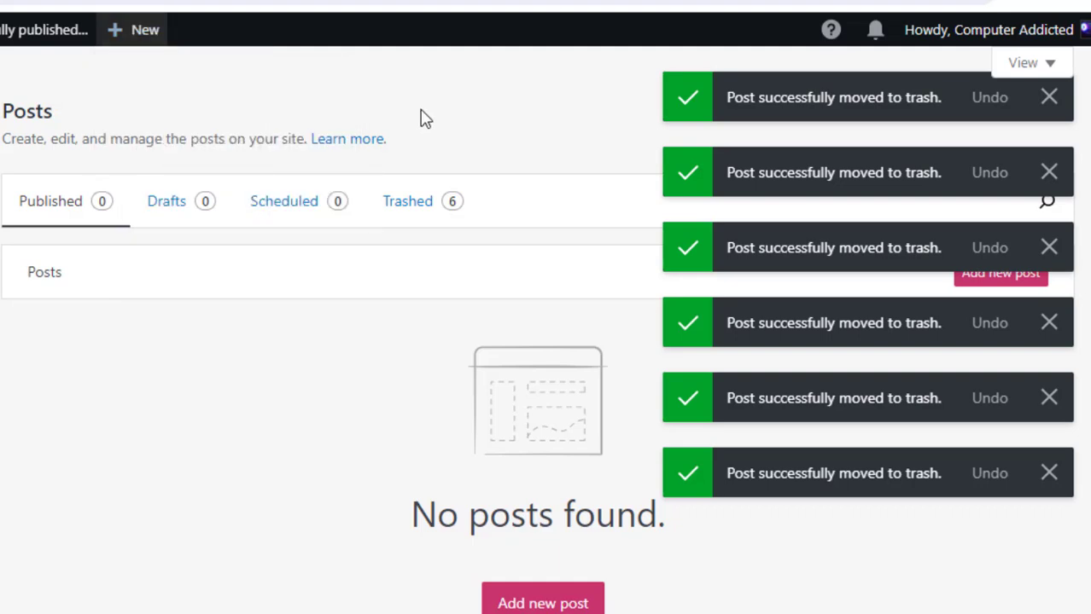
pyautogui.click(1056, 174)
pyautogui.click(1065, 112)
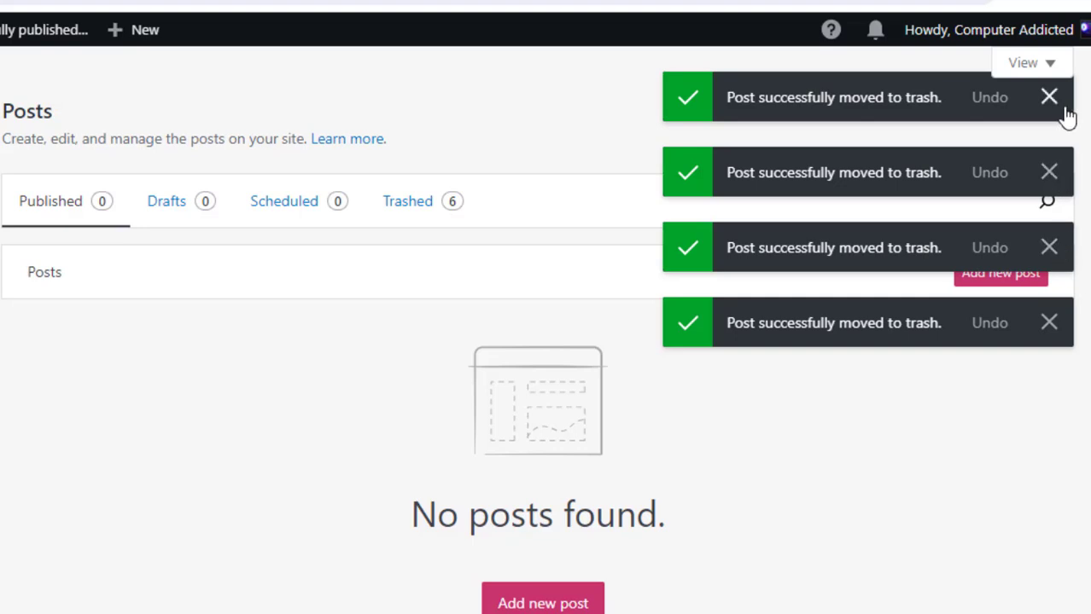
pyautogui.click(1065, 112)
pyautogui.click(1065, 112)
pyautogui.click(1065, 111)
pyautogui.click(1065, 112)
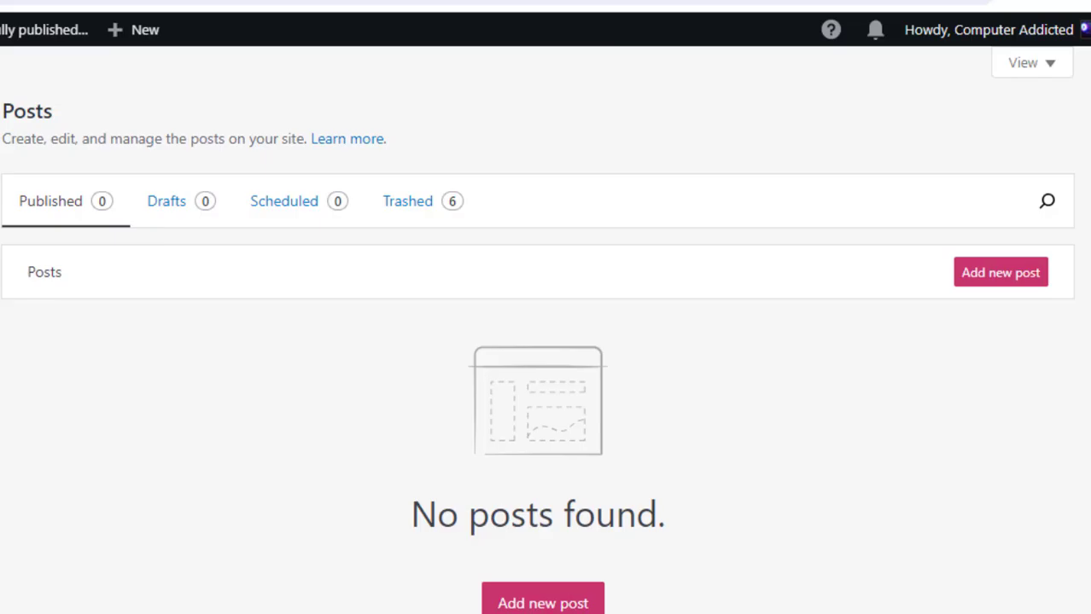
# - In the new post tab, title the post "Video Editing Class in Nepal"
pyautogui.click(356, 1)
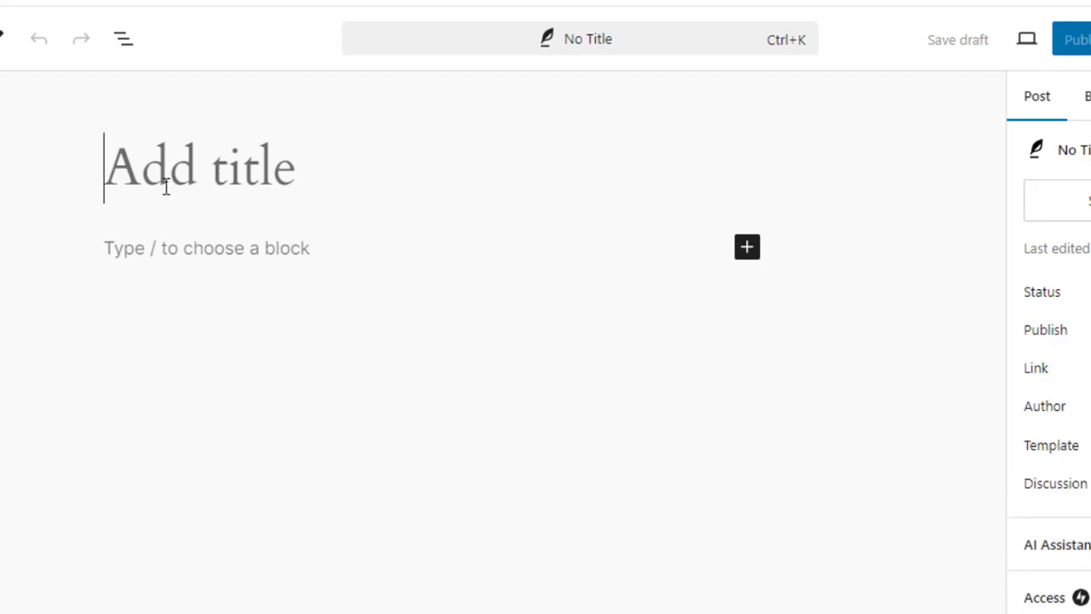
pyautogui.write('Video Editing')
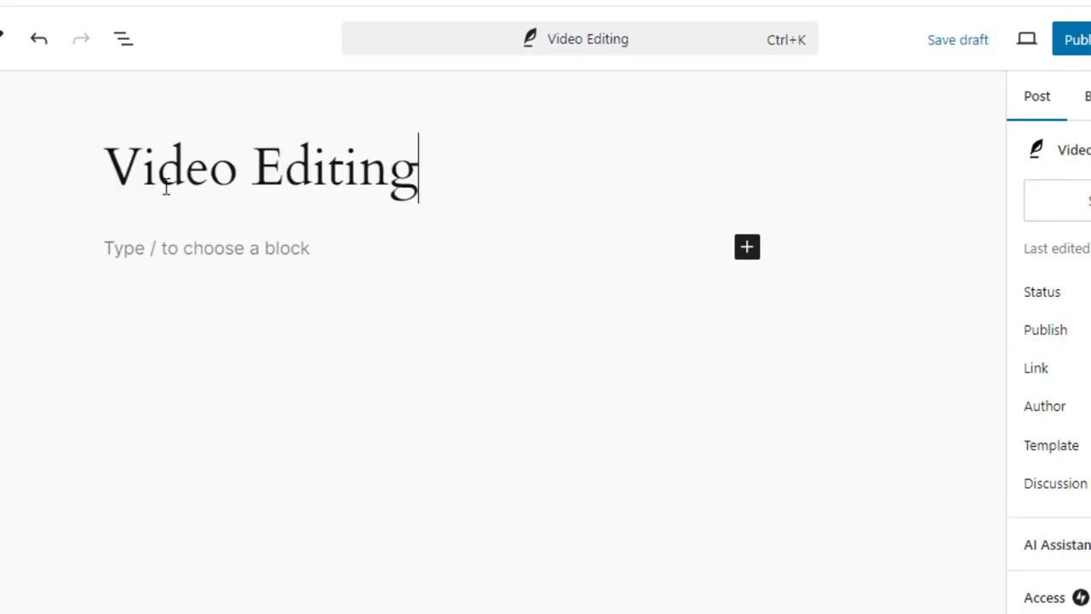
pyautogui.write(' Class in Nepal')
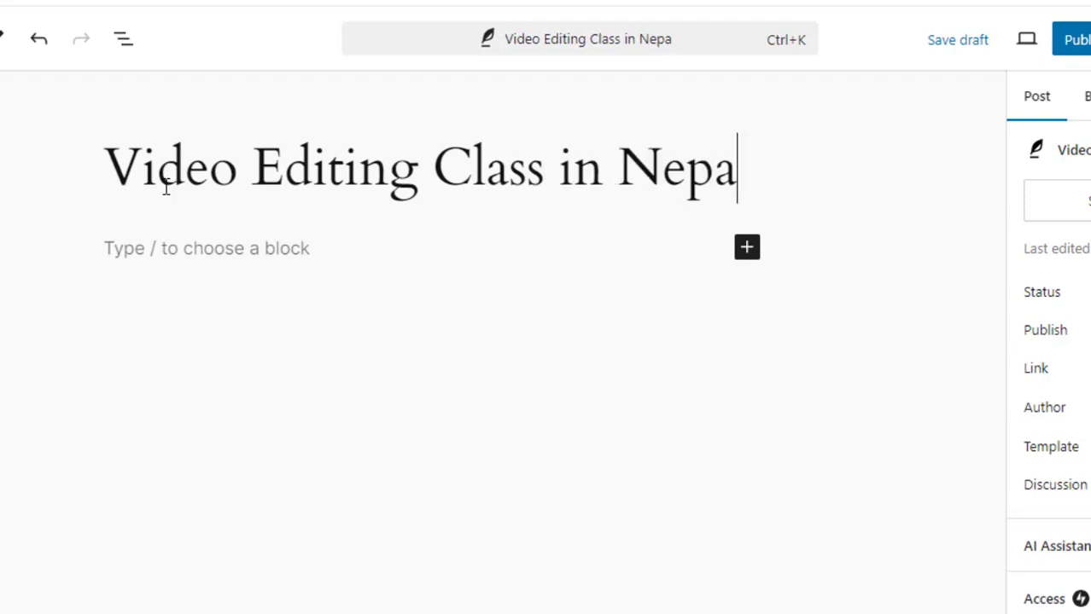
# - Switch to ChatGPT and ask it to "Rewrite with time duration too."
pyautogui.click(178, 257)
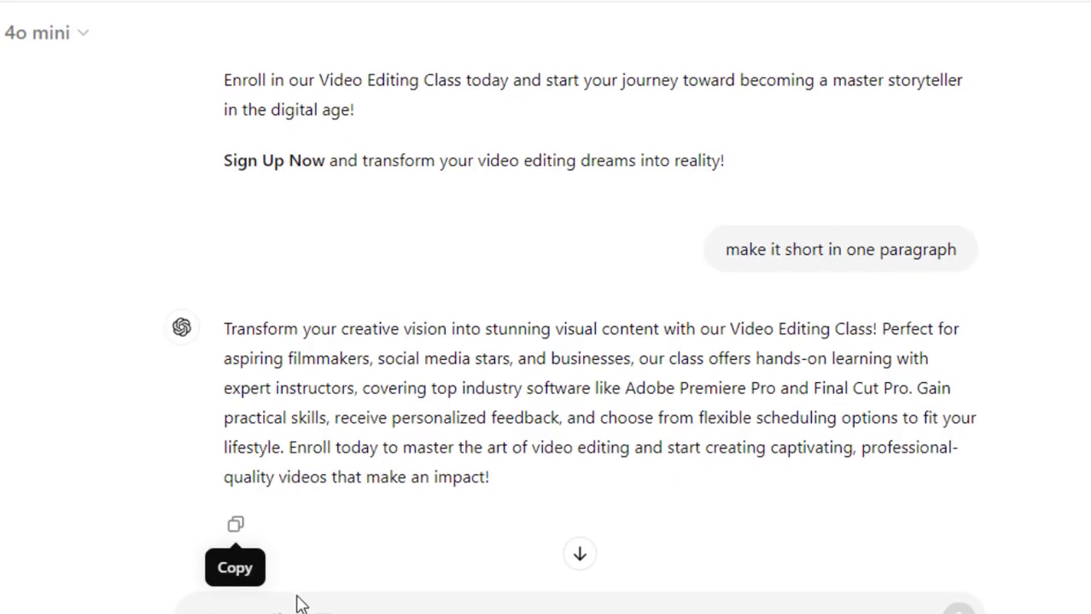
pyautogui.click(297, 602)
pyautogui.write('Rewrite with time duration too.')
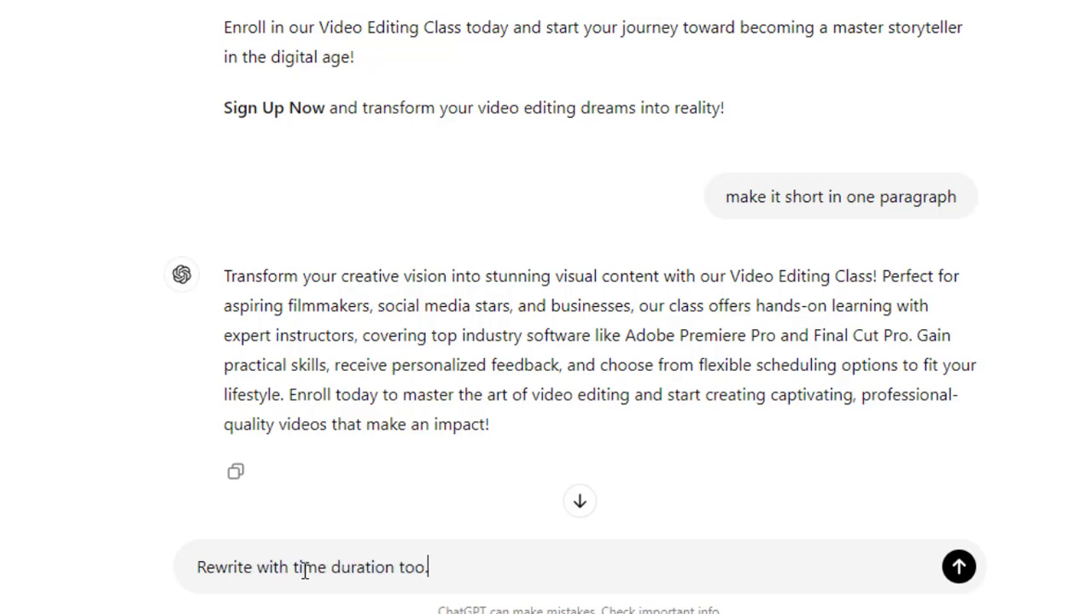
pyautogui.press('Return')
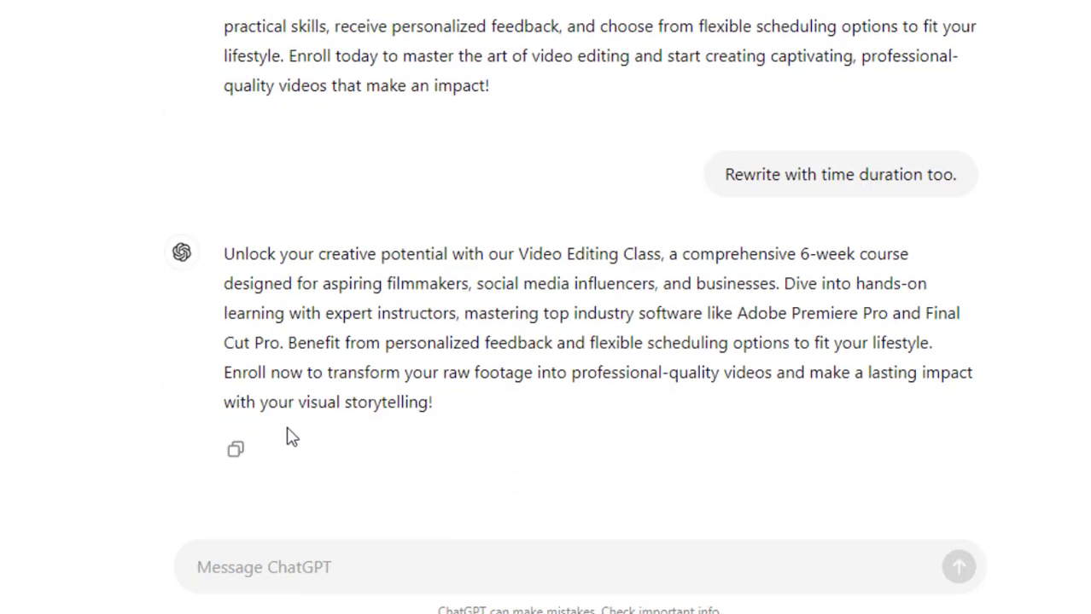
# - Copy ChatGPT's rewritten paragraph and paste it as the post's body text
pyautogui.click(236, 449)
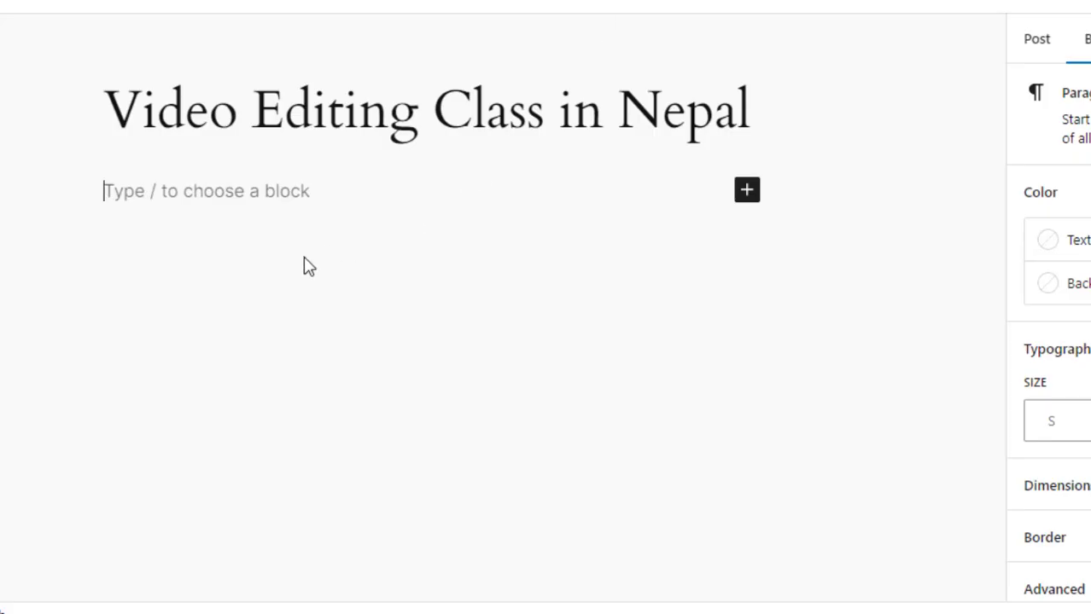
pyautogui.hotkey('ctrl', 'v')
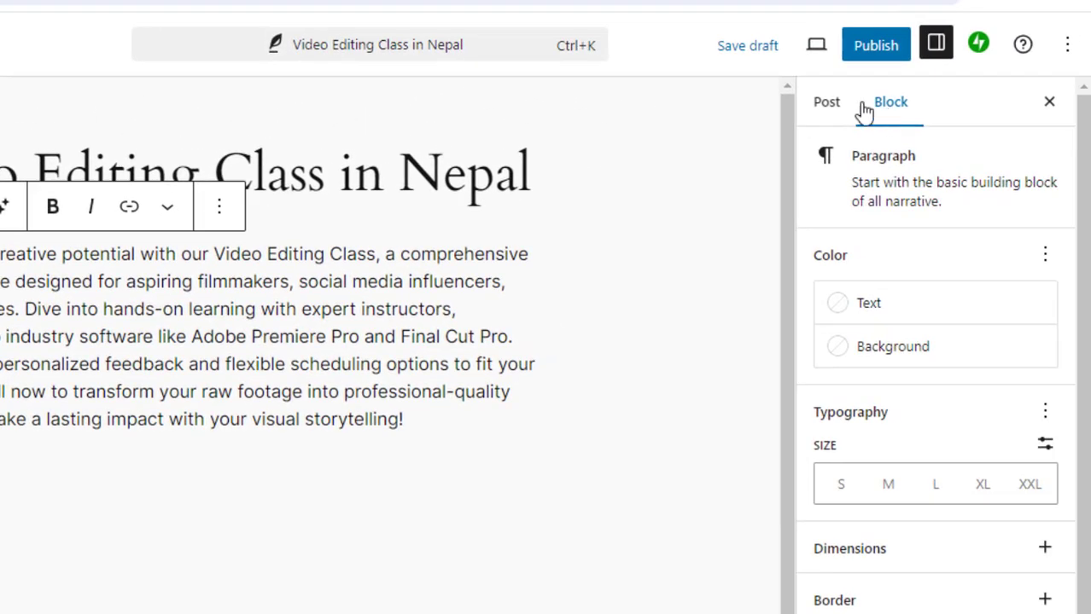
# - Set the video editing timeline image from the media library as the post's featured image
pyautogui.click(826, 102)
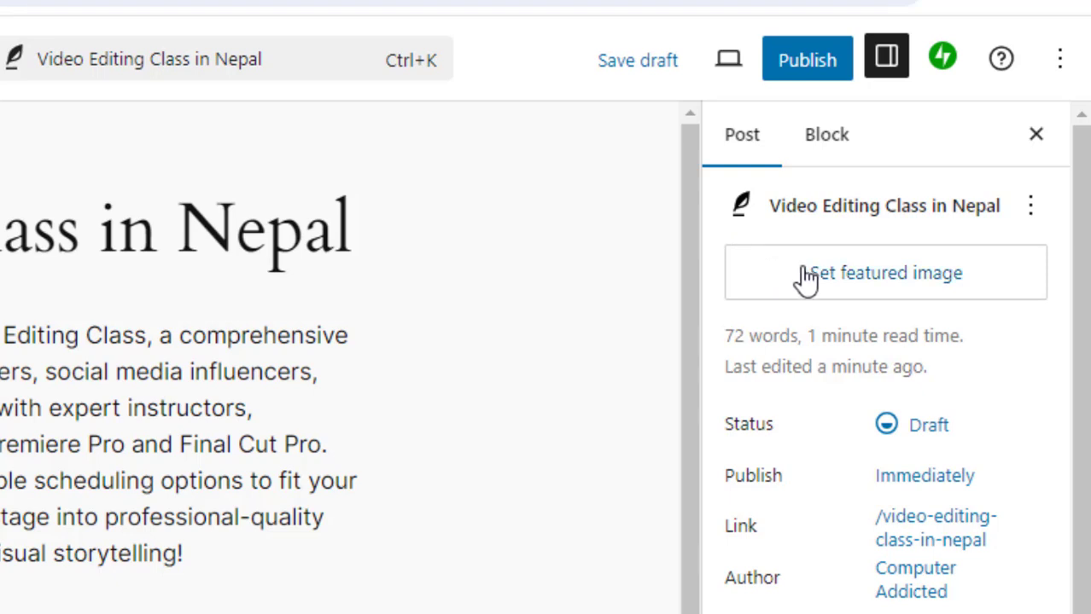
pyautogui.click(844, 278)
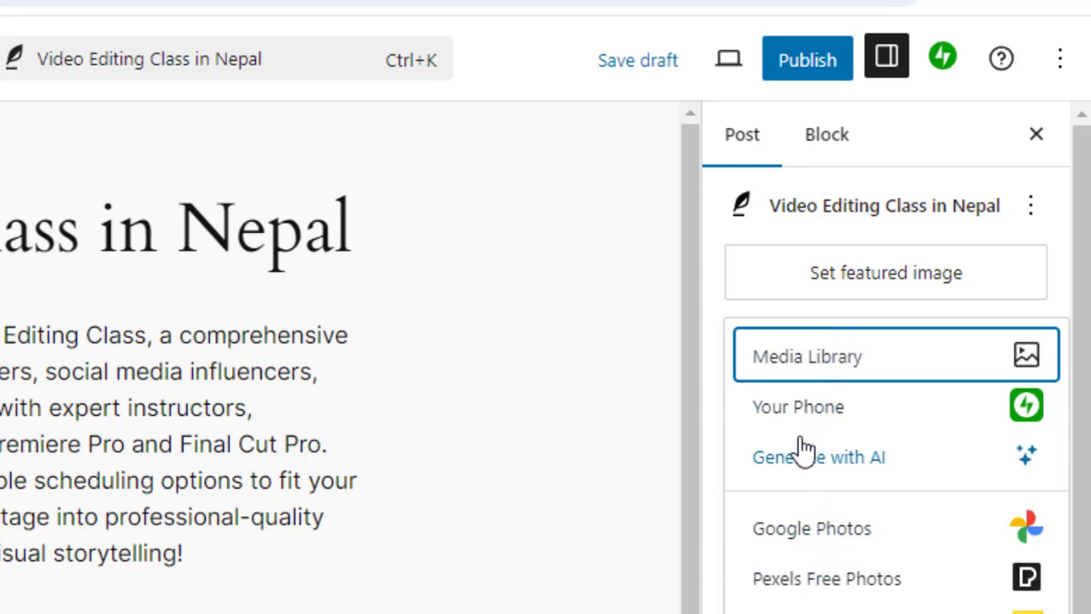
pyautogui.click(806, 364)
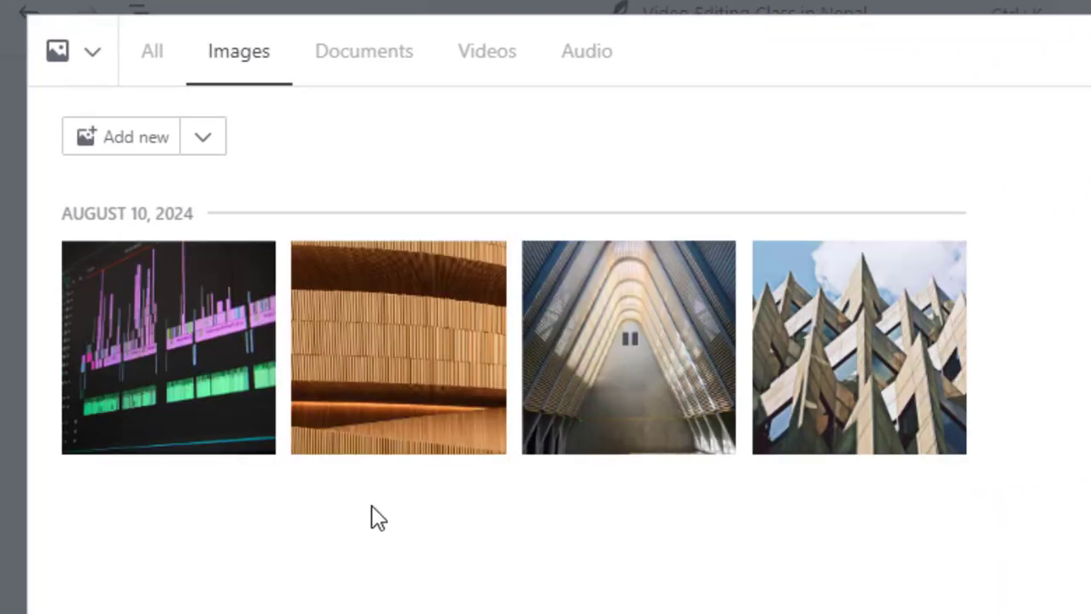
pyautogui.click(188, 371)
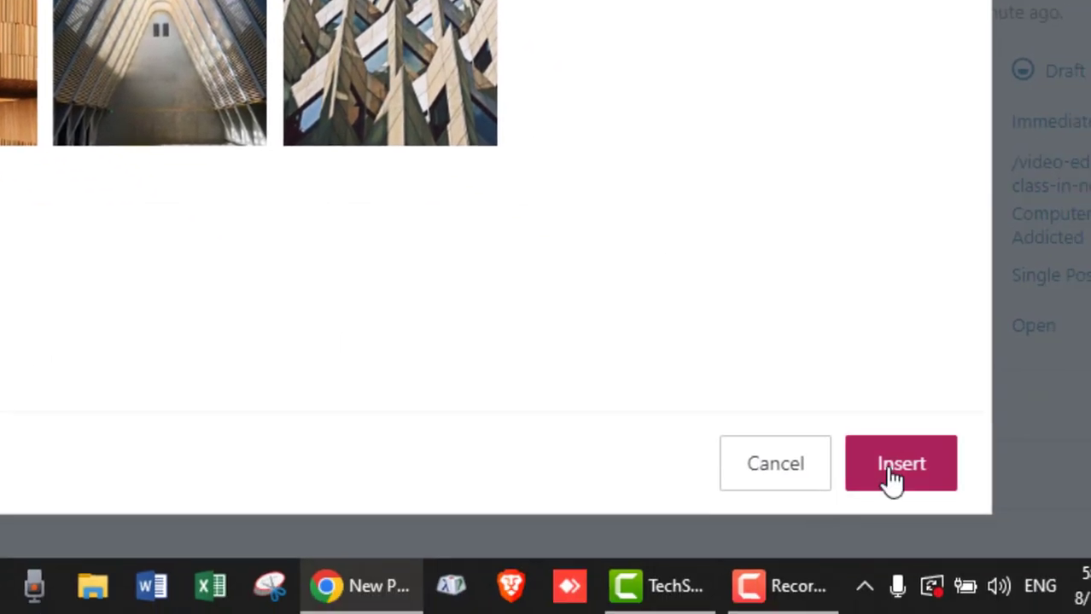
pyautogui.click(890, 476)
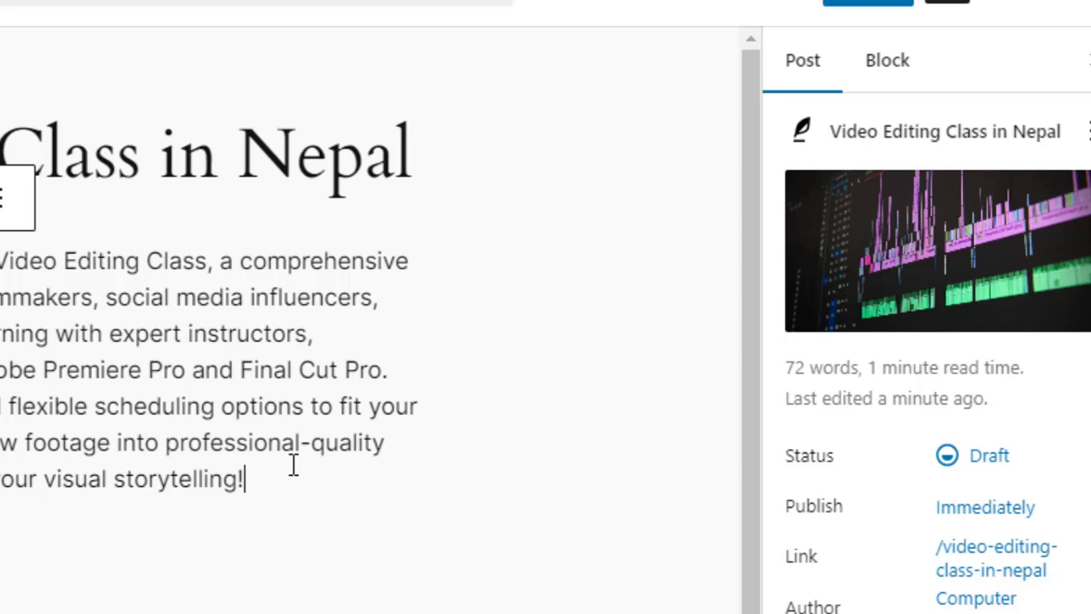
# - Insert the video editing timeline image from the media library as an image block below the body paragraph
pyautogui.press('Return')
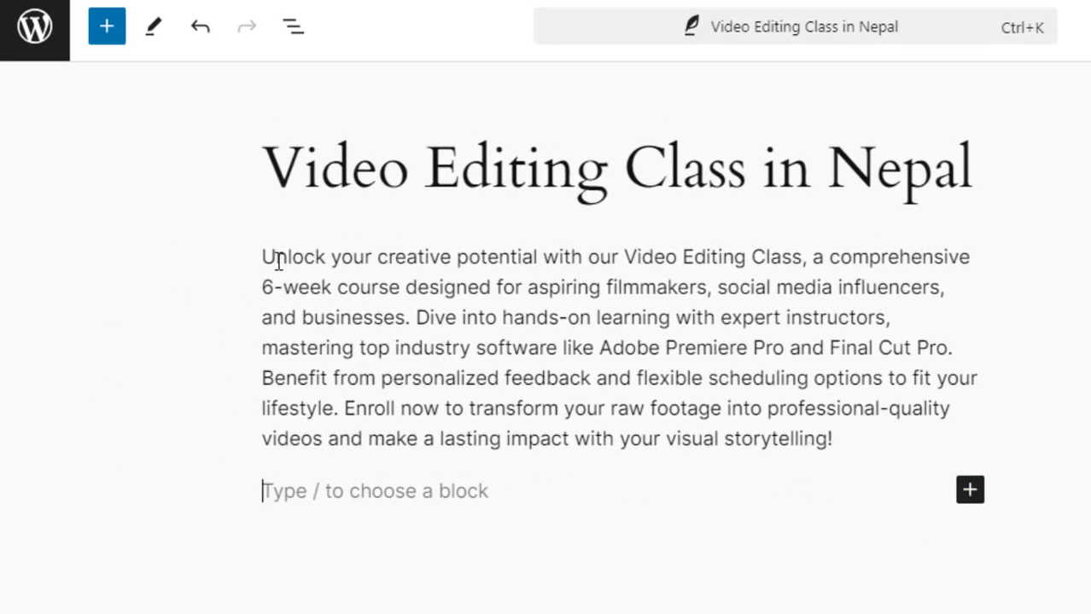
pyautogui.click(107, 37)
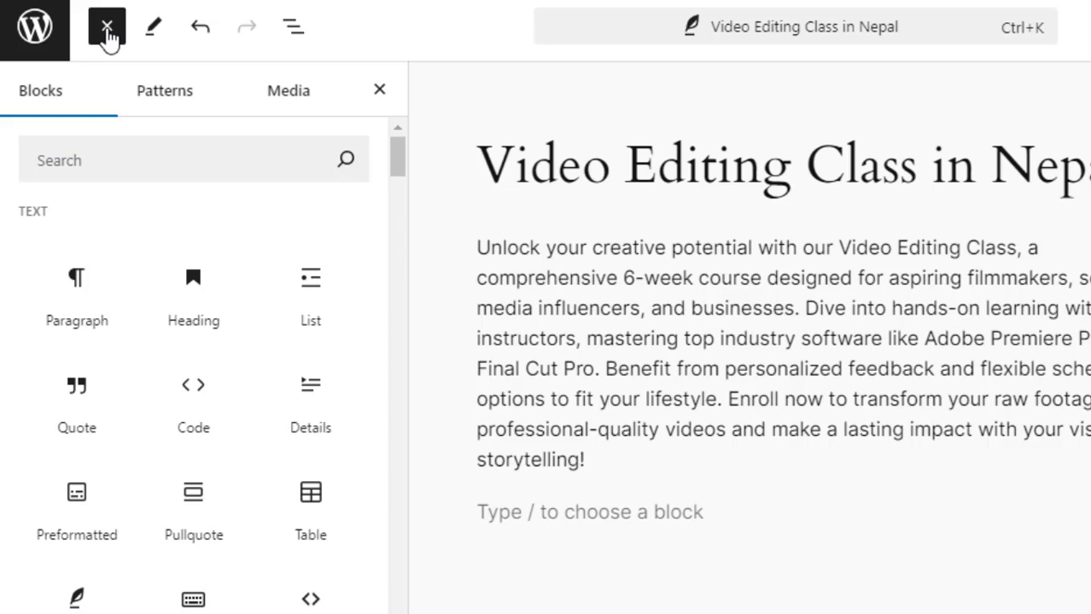
pyautogui.click(287, 102)
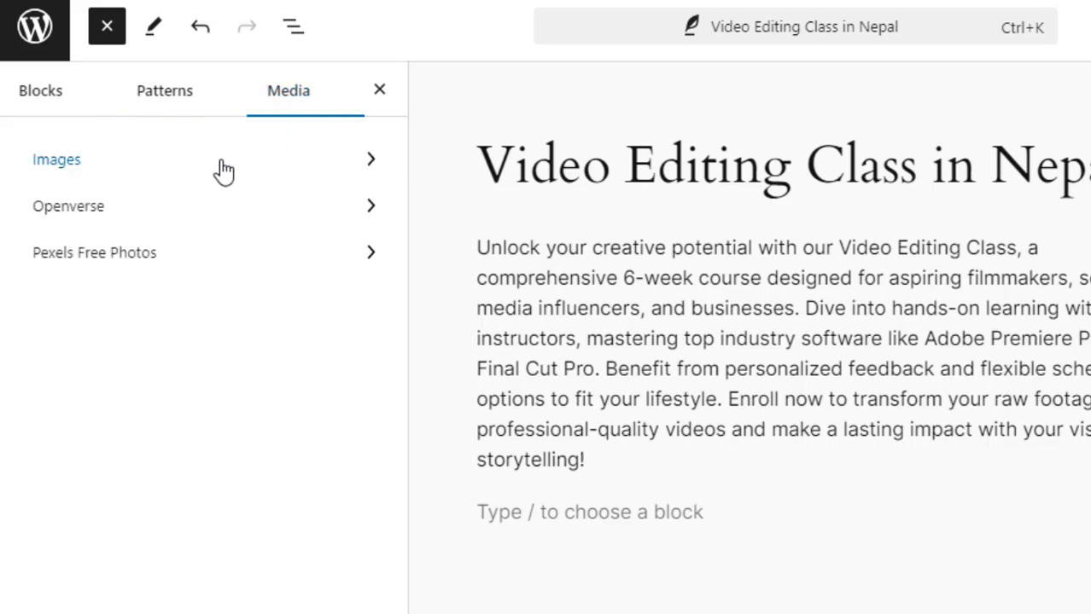
pyautogui.click(224, 172)
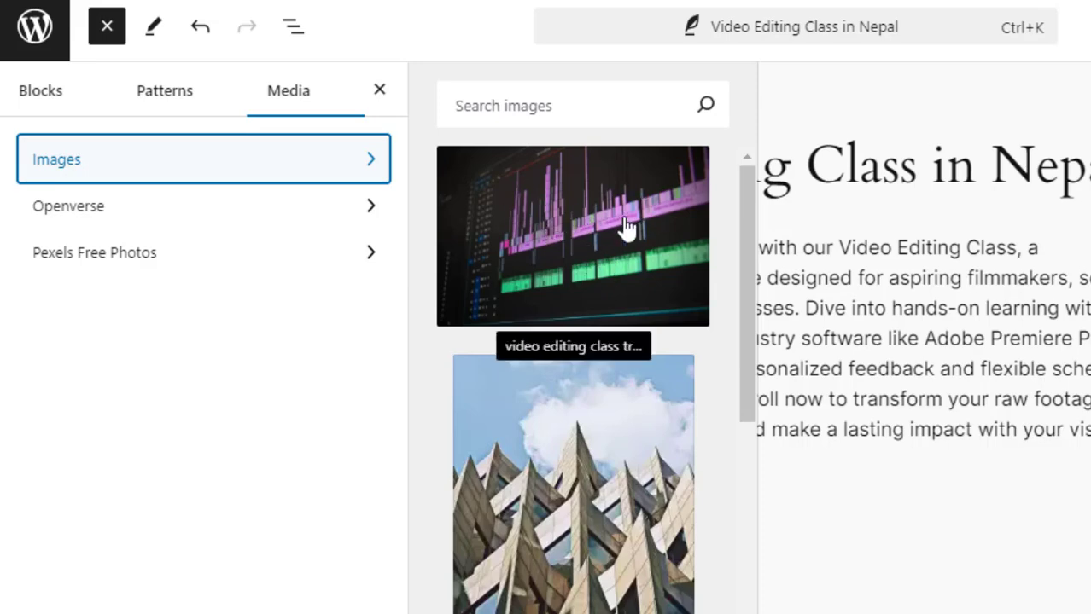
pyautogui.moveTo(747, 266); pyautogui.dragTo(764, 184)
pyautogui.click(763, 185)
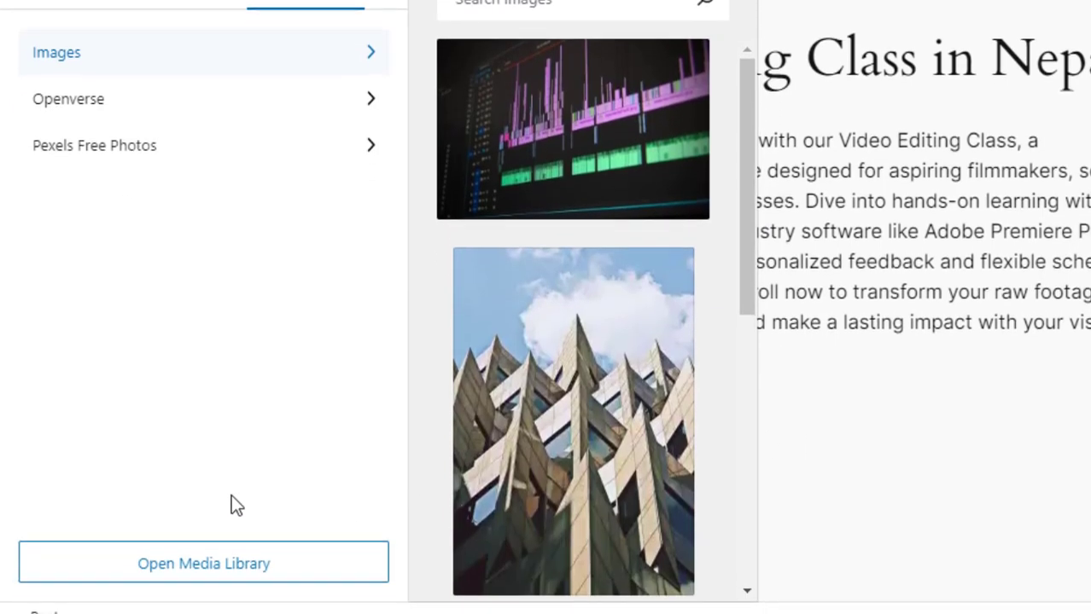
pyautogui.click(226, 574)
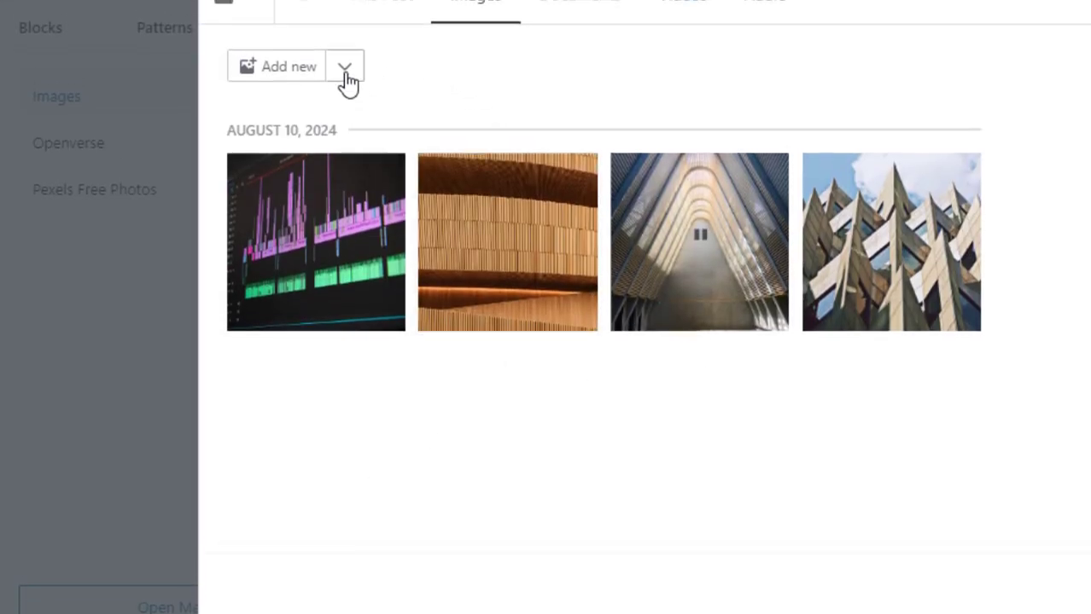
pyautogui.click(345, 69)
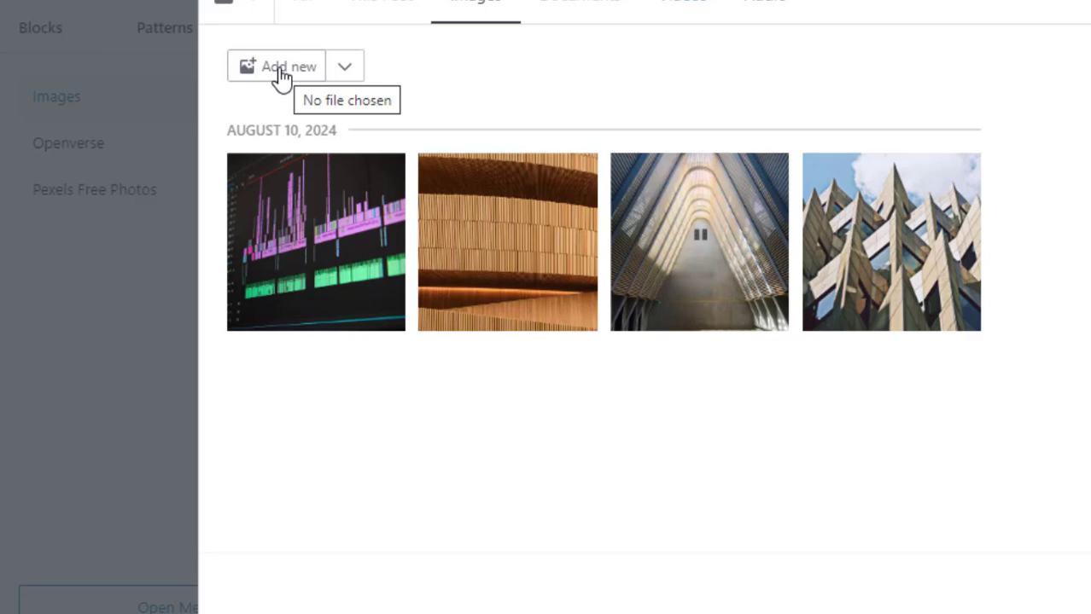
pyautogui.click(312, 242)
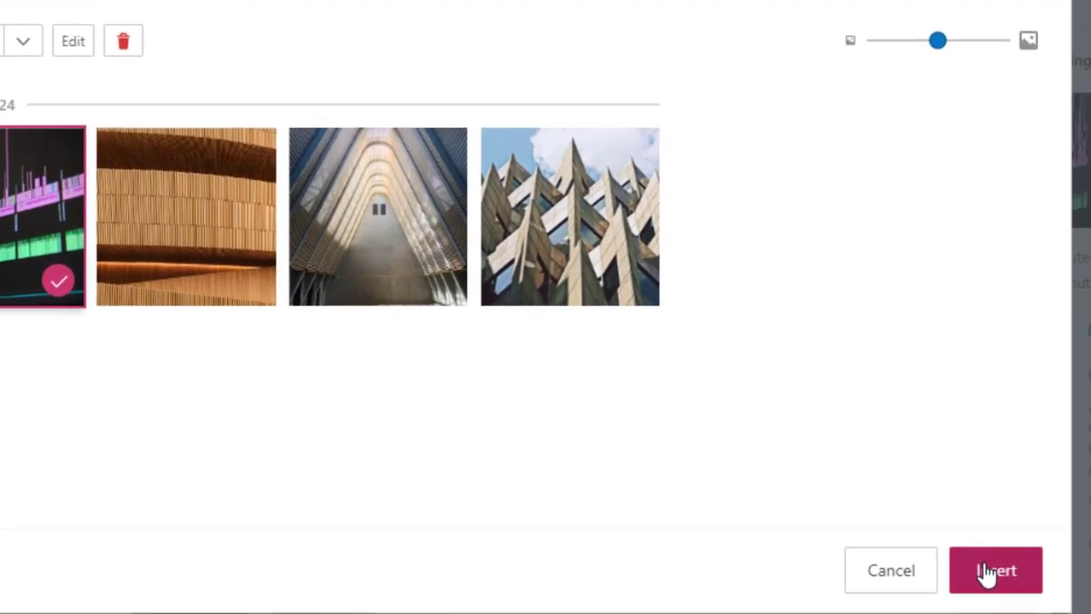
pyautogui.click(986, 570)
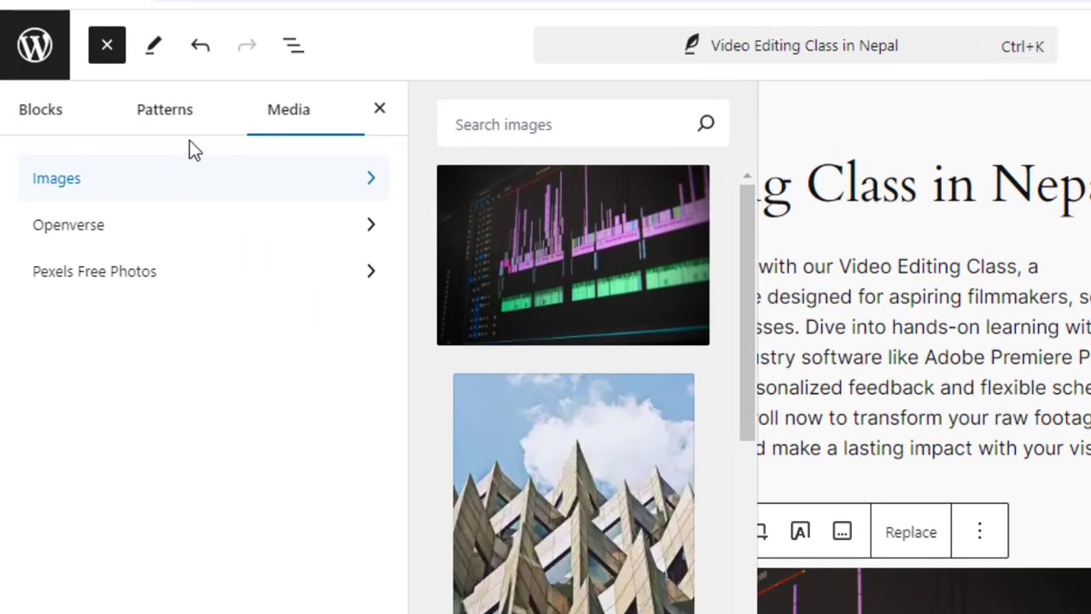
pyautogui.click(108, 46)
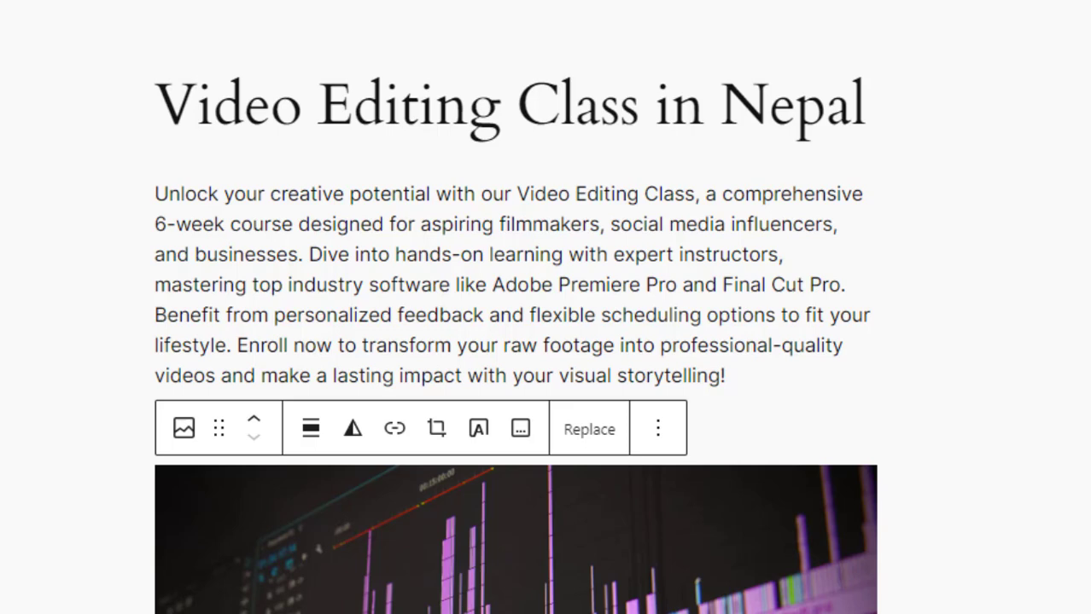
# - Scroll through the post and browse the post settings panels, including the AI Assistant section
pyautogui.scroll(-3, 515, 331)
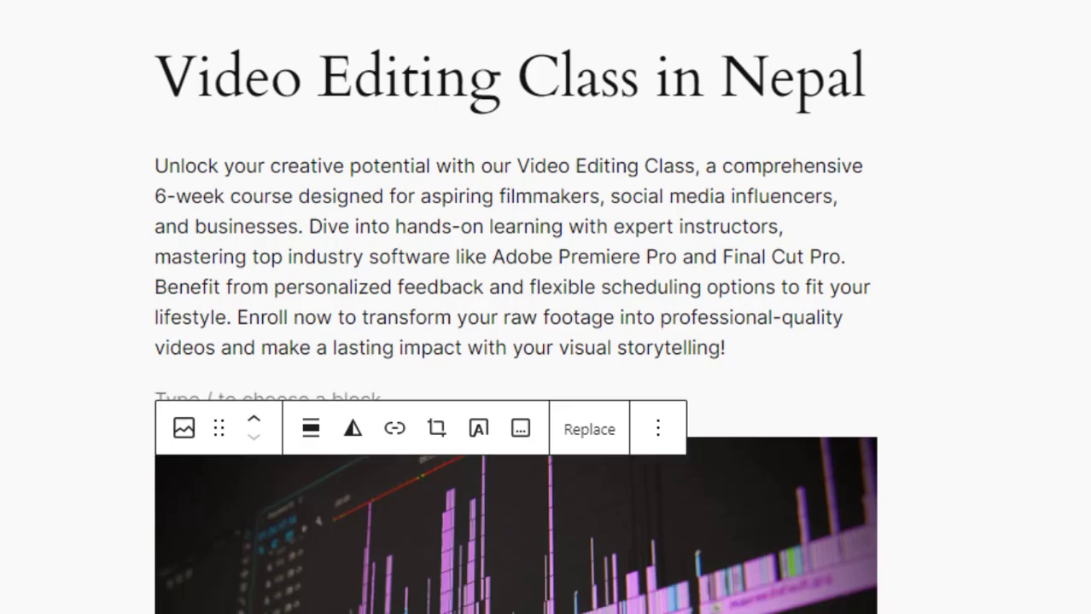
pyautogui.click(730, 401)
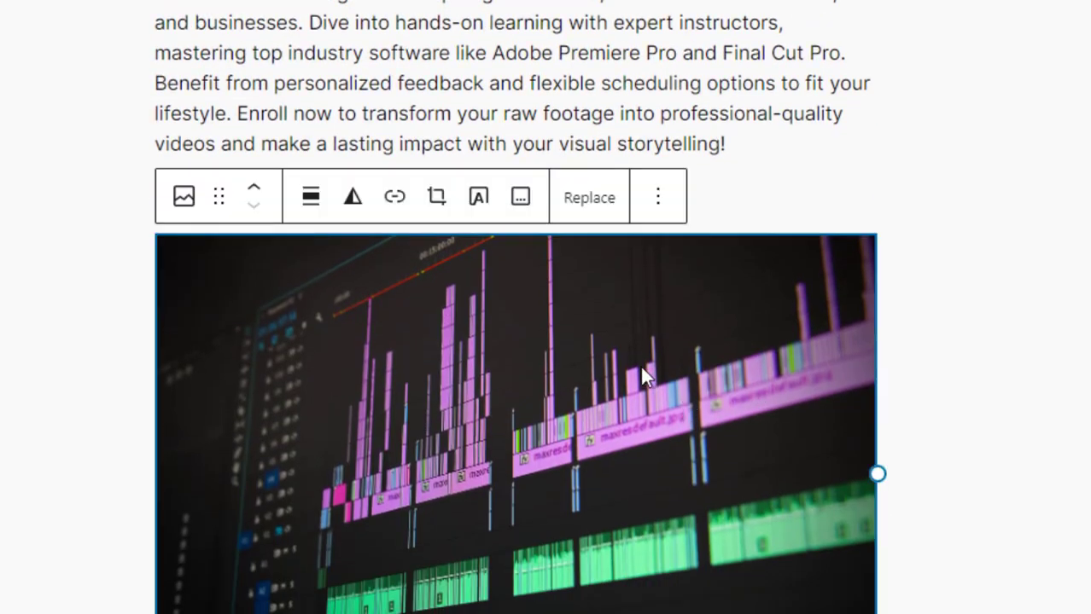
pyautogui.scroll(3, 514, 341)
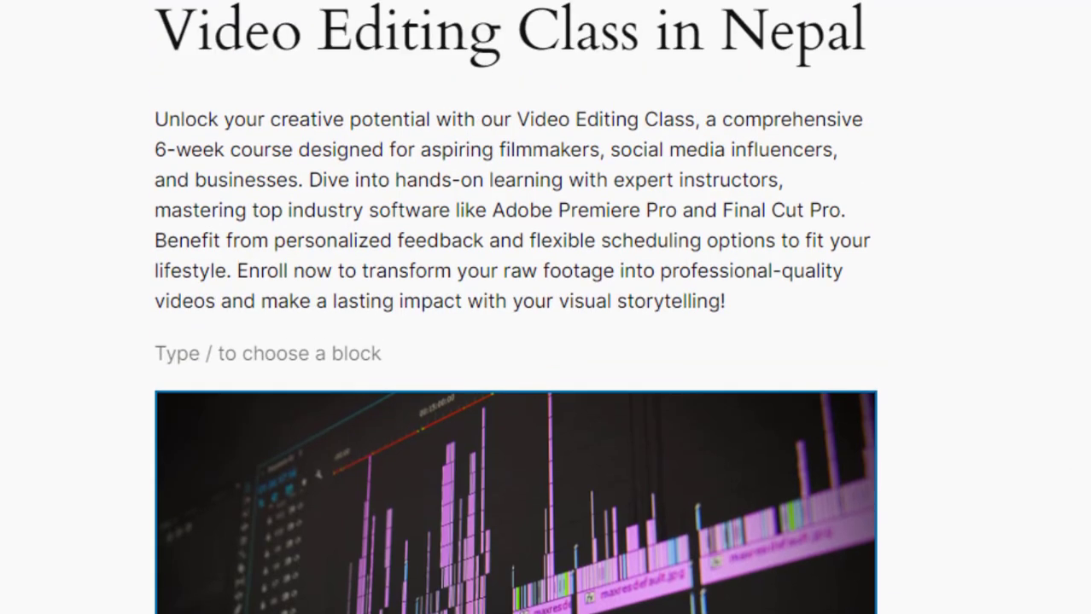
pyautogui.scroll(-6, 515, 307)
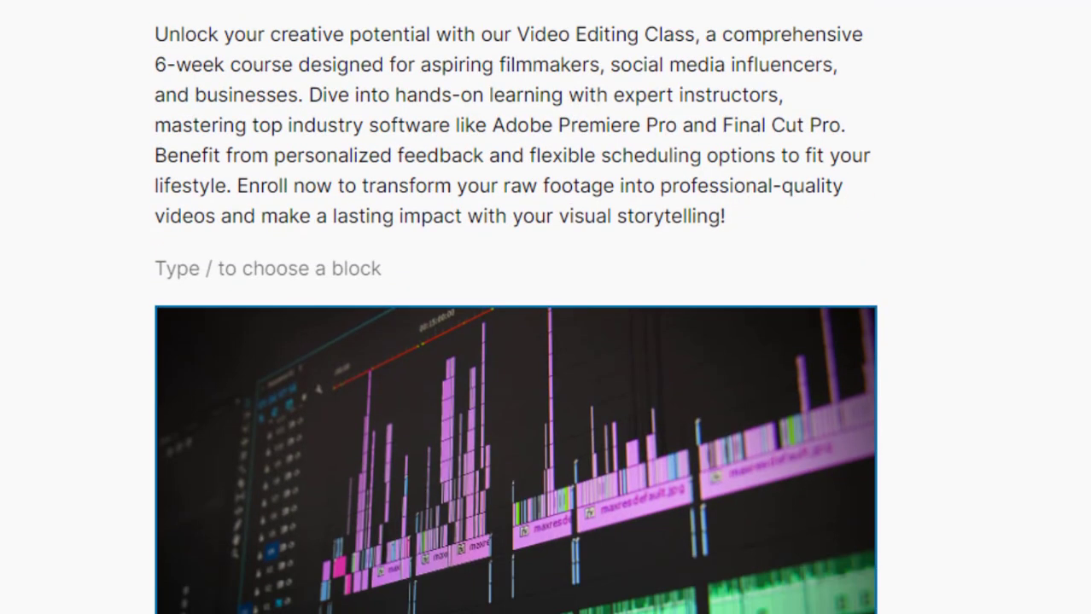
pyautogui.scroll(6, 515, 307)
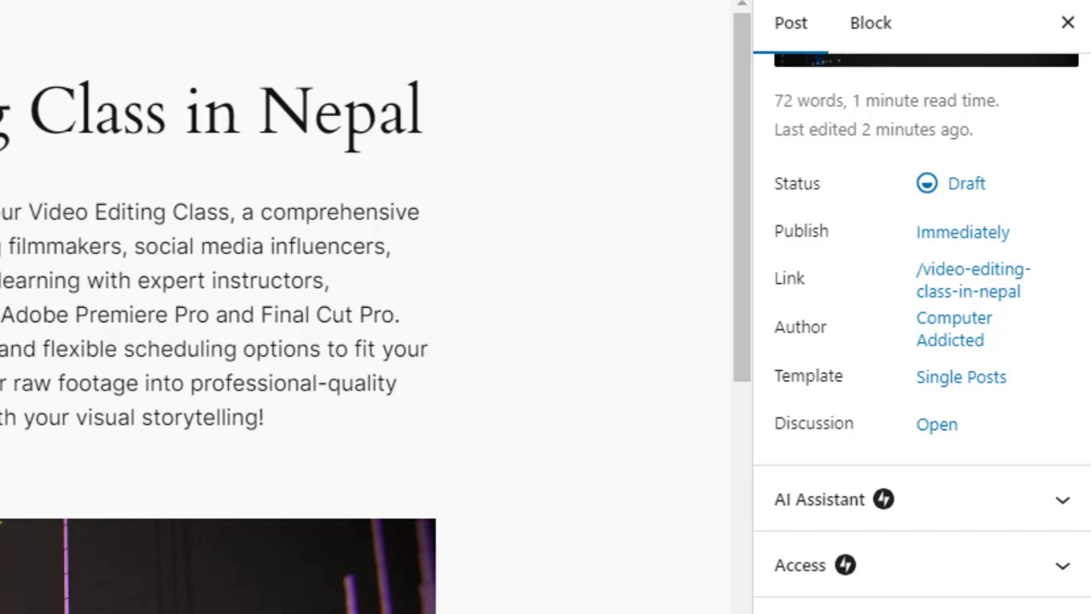
pyautogui.scroll(-1, 920, 330)
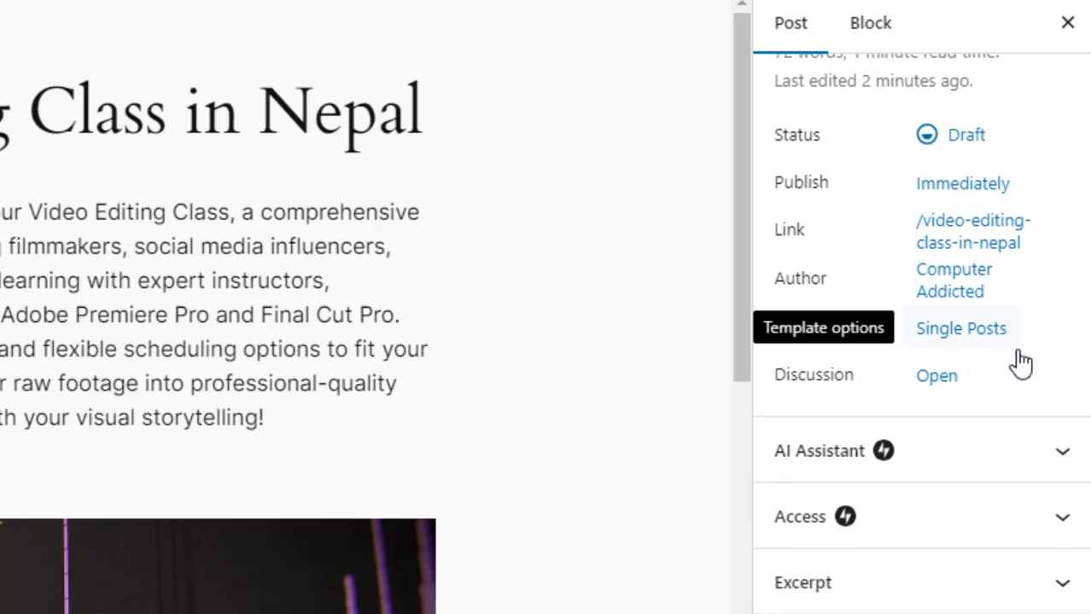
pyautogui.scroll(-1, 921, 333)
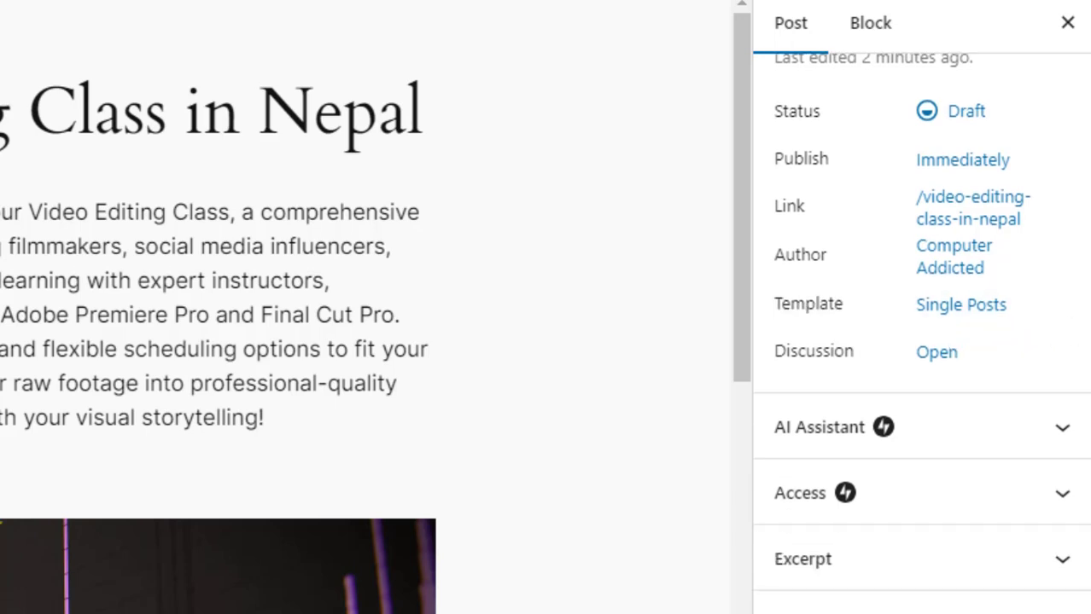
pyautogui.click(1076, 437)
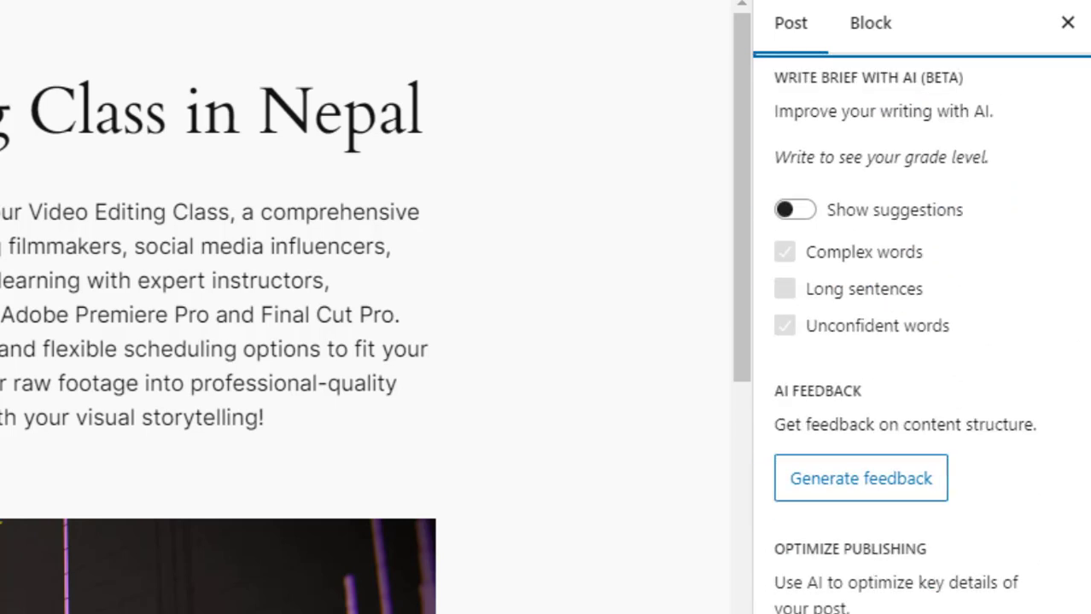
pyautogui.scroll(2, 921, 334)
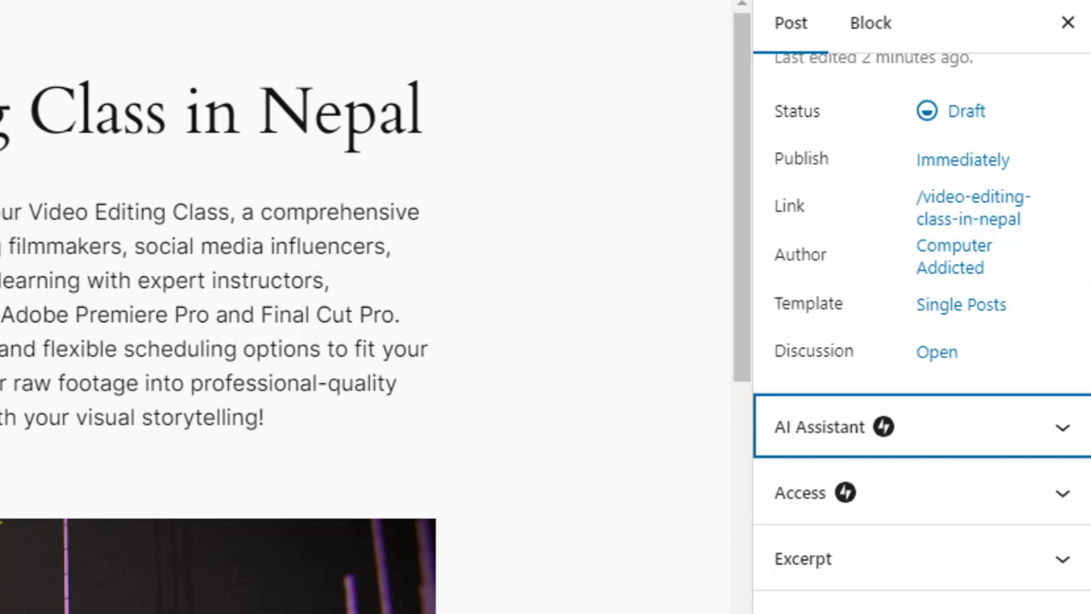
pyautogui.click(1089, 284)
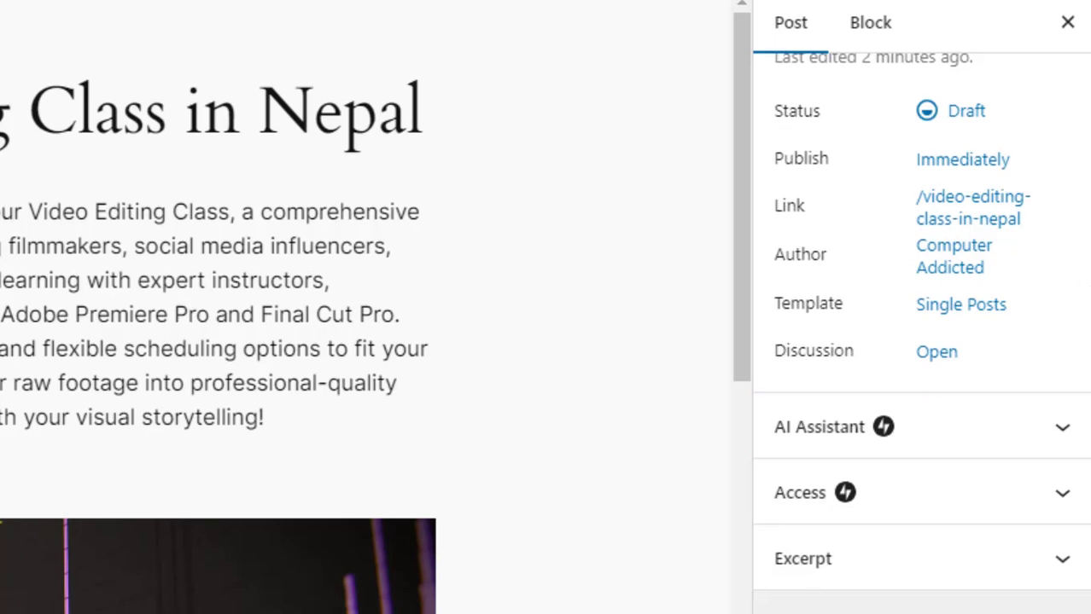
# - Create a new category "video editing training" and assign it to the post
pyautogui.click(1061, 551)
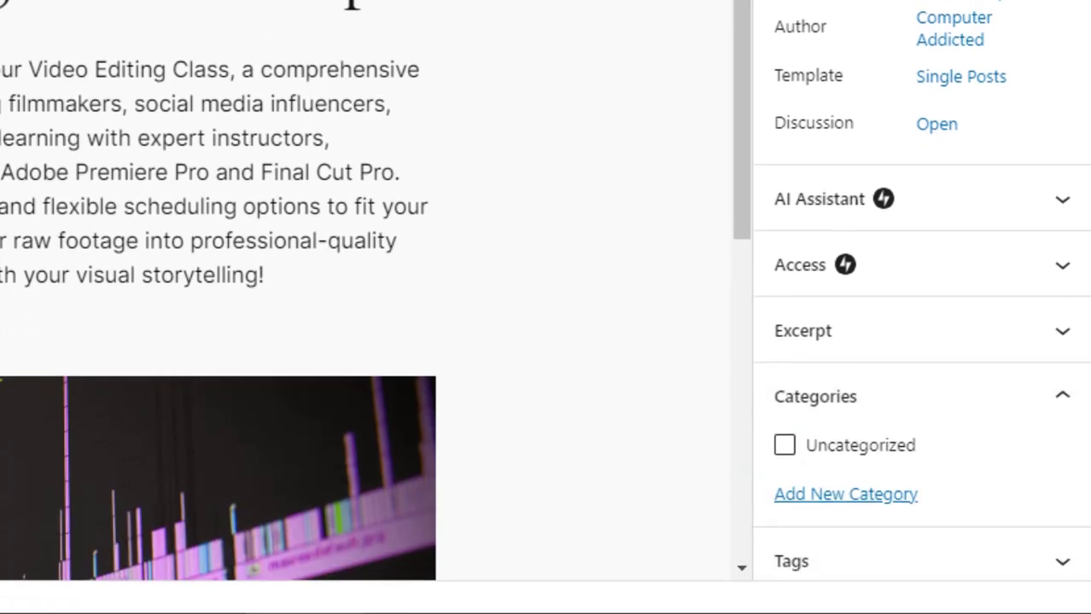
pyautogui.click(819, 483)
pyautogui.scroll(-3, 926, 426)
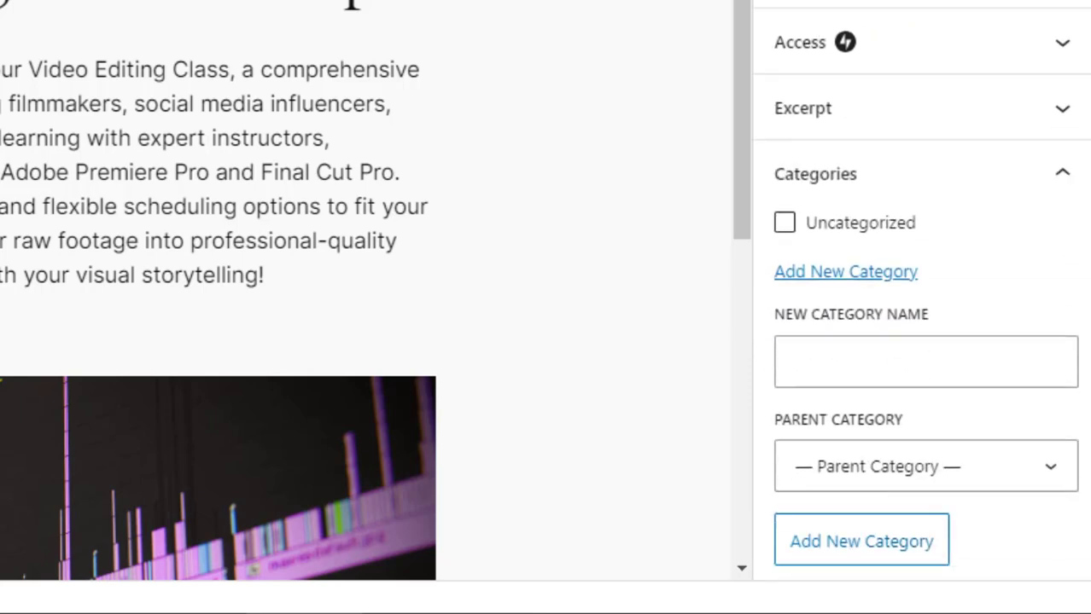
pyautogui.click(965, 378)
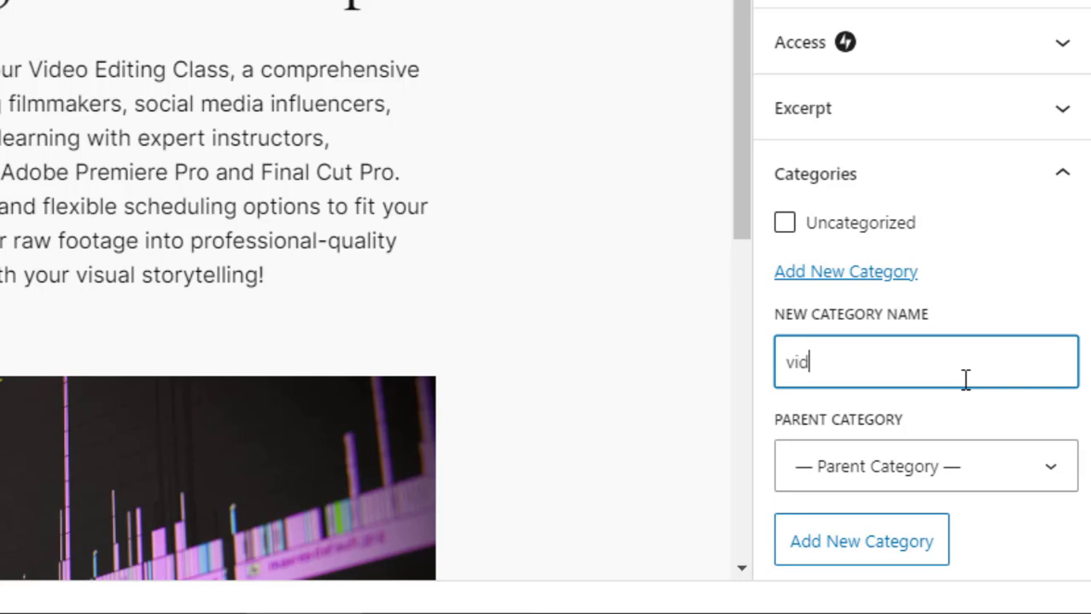
pyautogui.write('video editing tra')
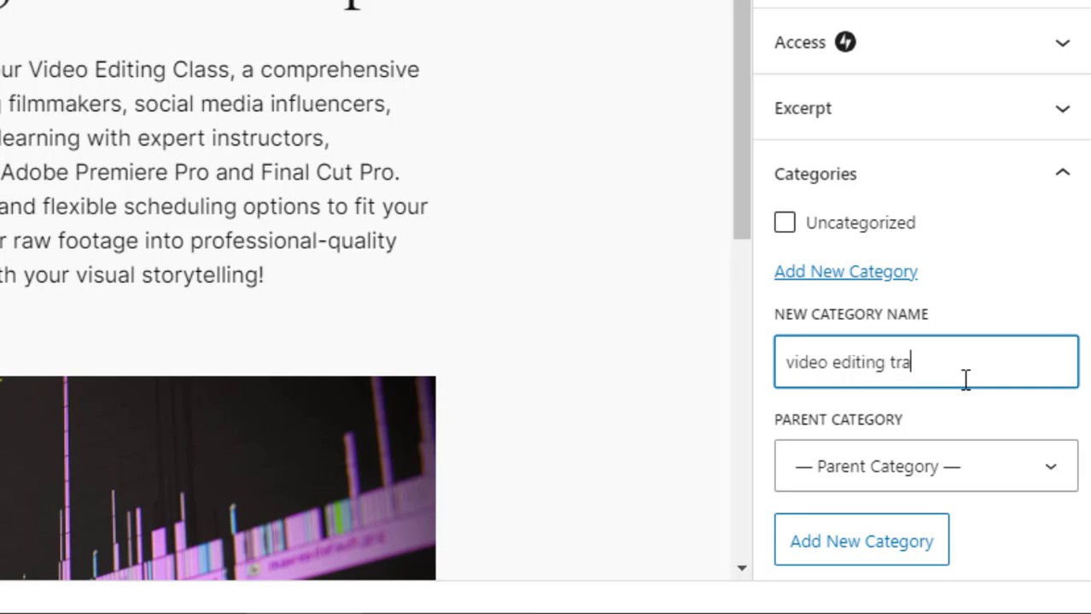
pyautogui.write('ining')
pyautogui.click(865, 551)
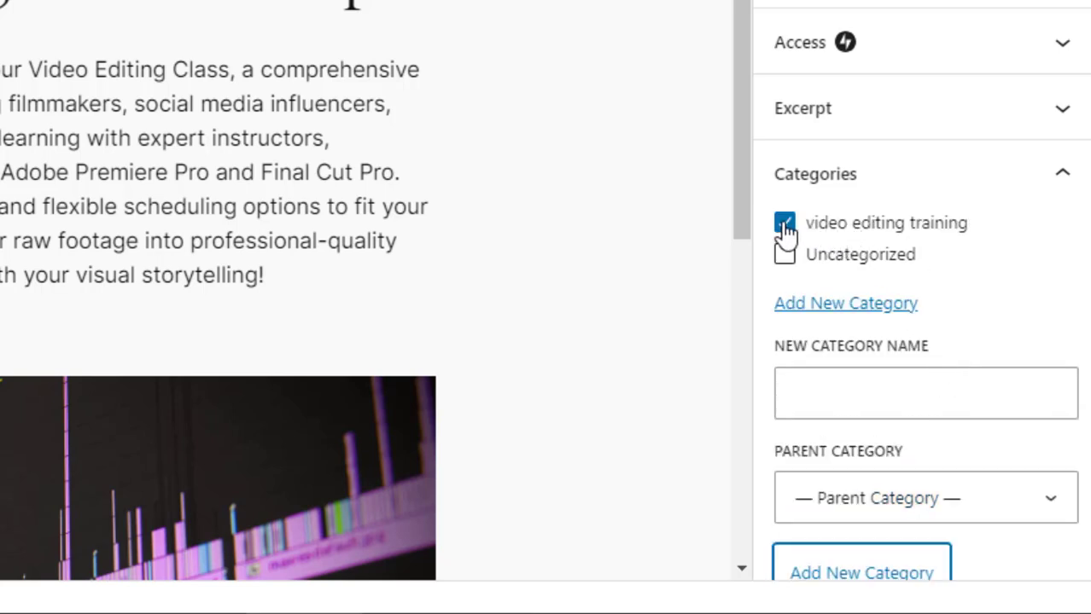
pyautogui.click(784, 223)
pyautogui.click(784, 223)
pyautogui.scroll(-1, 915, 234)
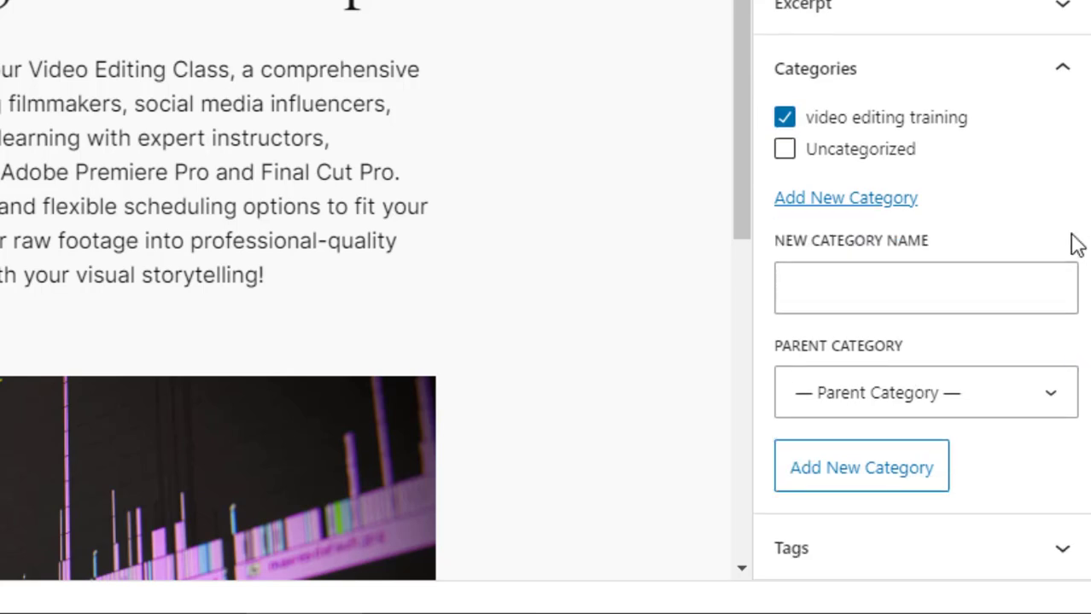
pyautogui.click(1061, 69)
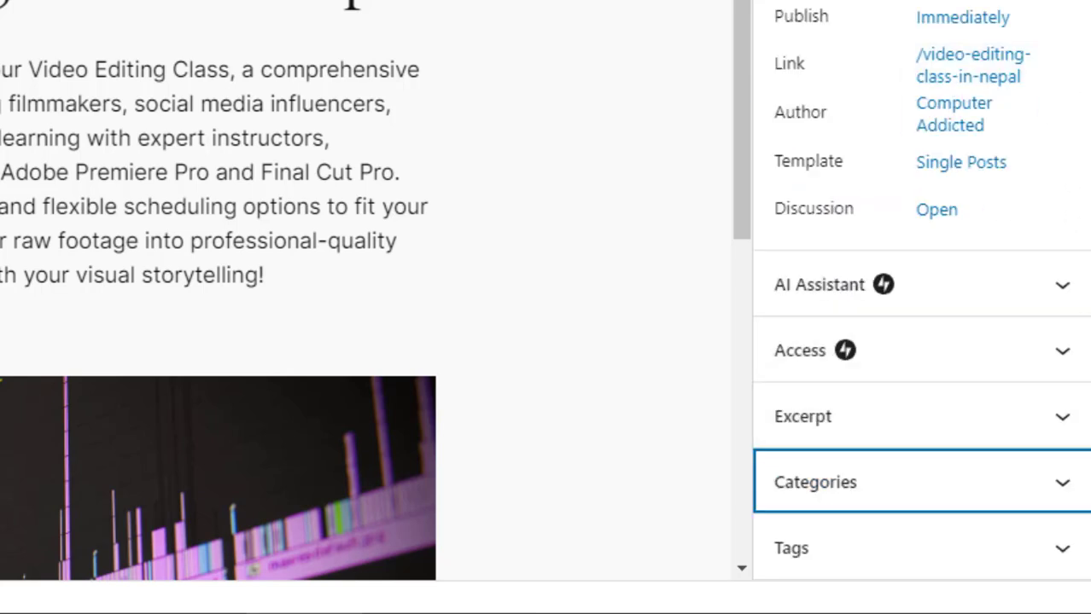
# - Add the tag "video editing" to the post
pyautogui.click(1060, 550)
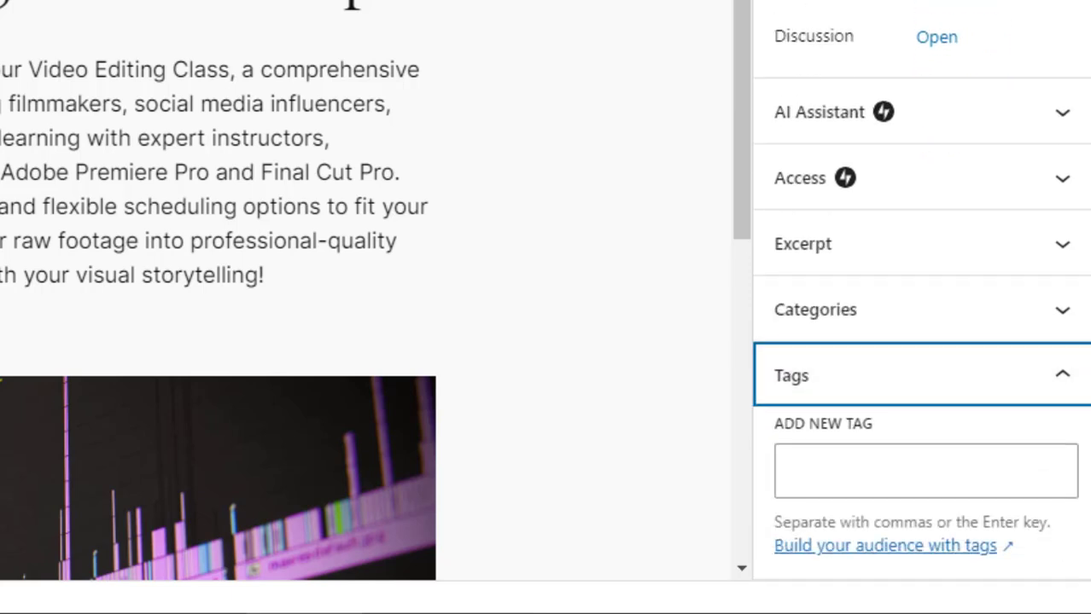
pyautogui.click(1001, 473)
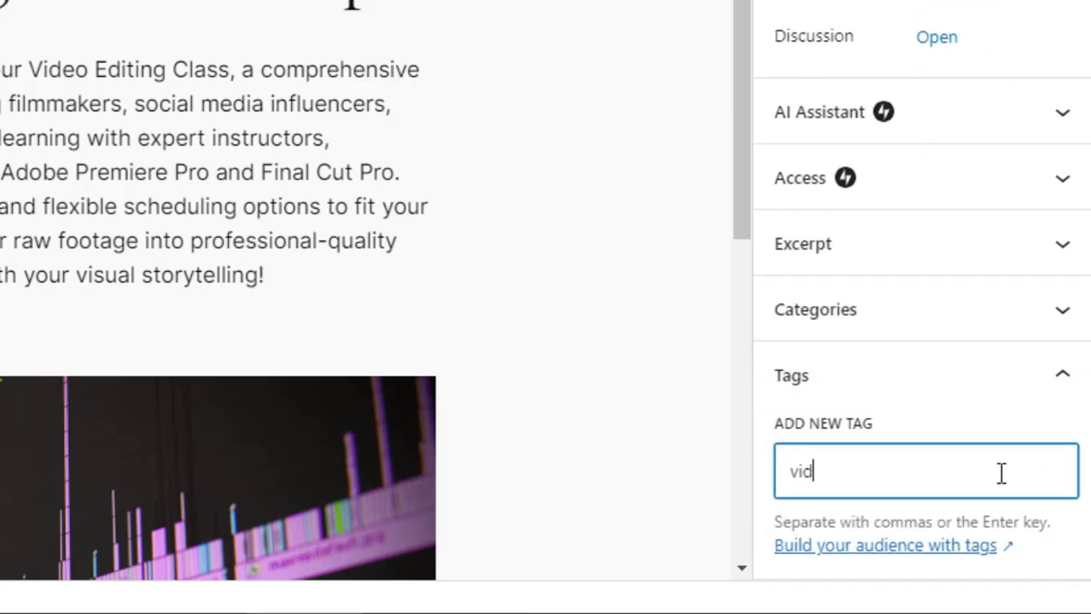
pyautogui.write('video editing')
pyautogui.press('Return')
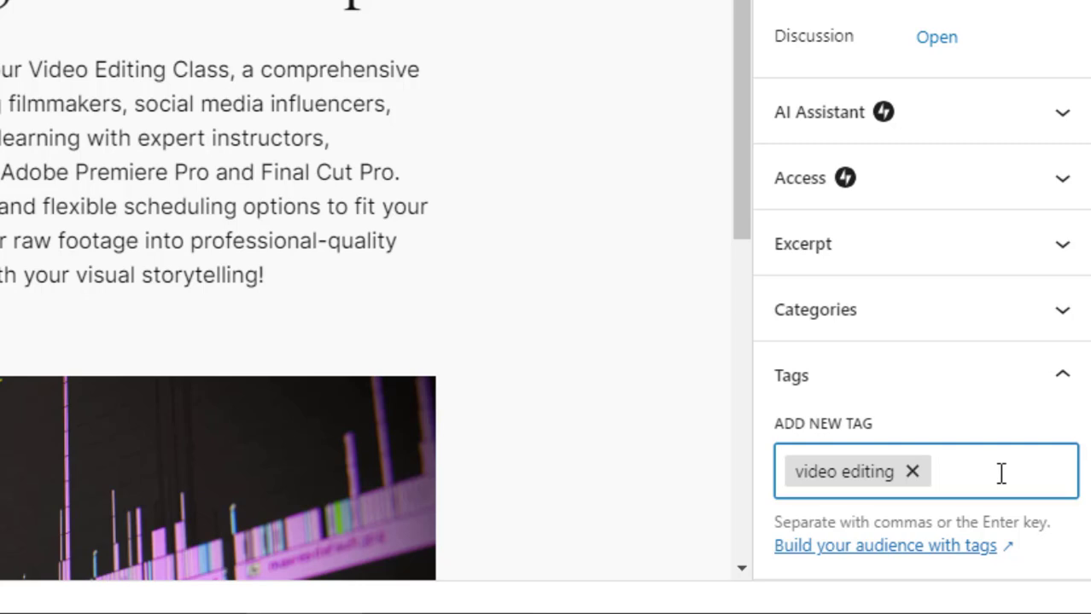
# - Add the tags "class" and "training" to the post
pyautogui.write('class')
pyautogui.press('Return')
pyautogui.write('training')
pyautogui.press('Return')
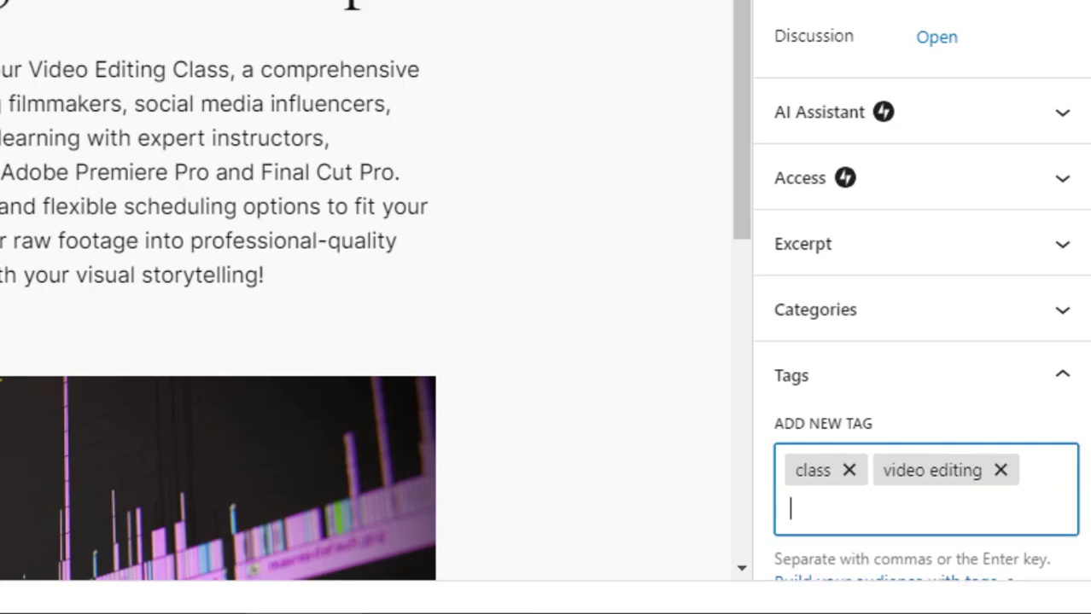
# - Insert the paragraph "This post is just a sample demo post." above the body text
pyautogui.scroll(5, 922, 290)
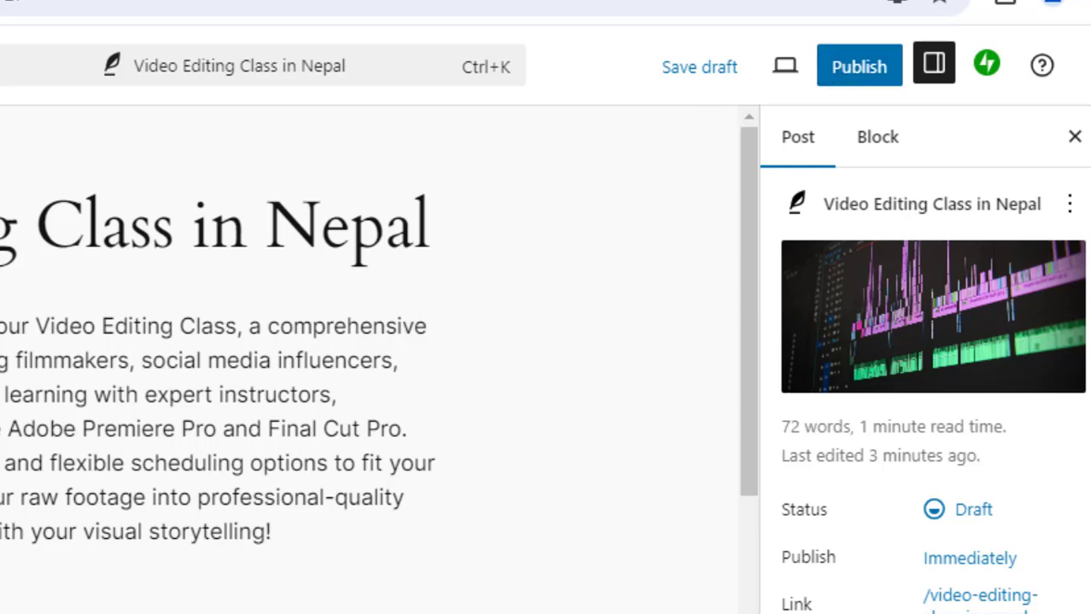
pyautogui.click(213, 429)
pyautogui.press('Return')
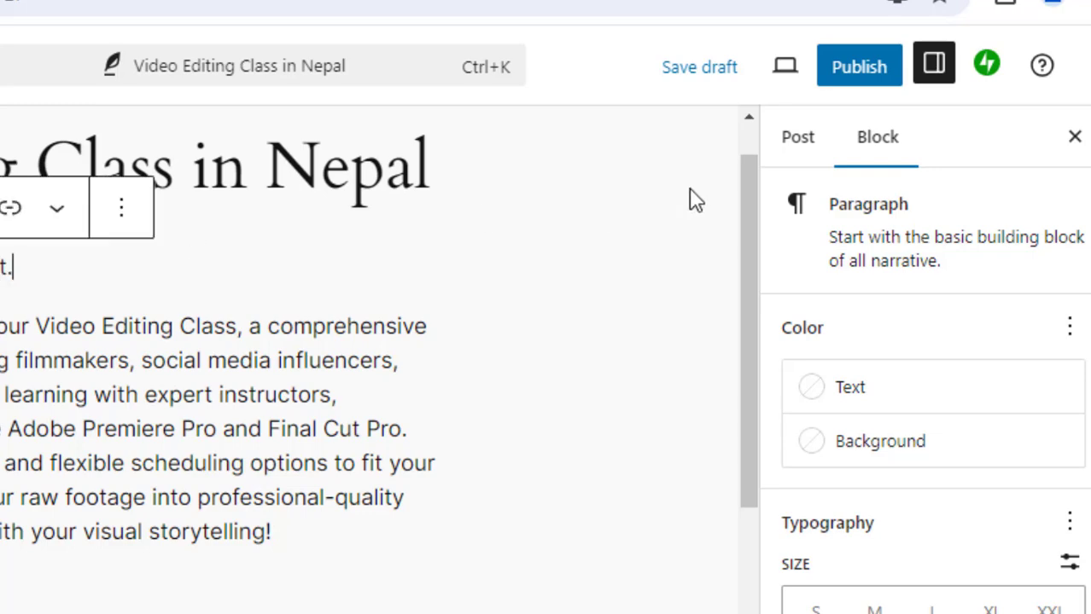
# - Publish the post and open the published post in a new browser tab
pyautogui.click(850, 75)
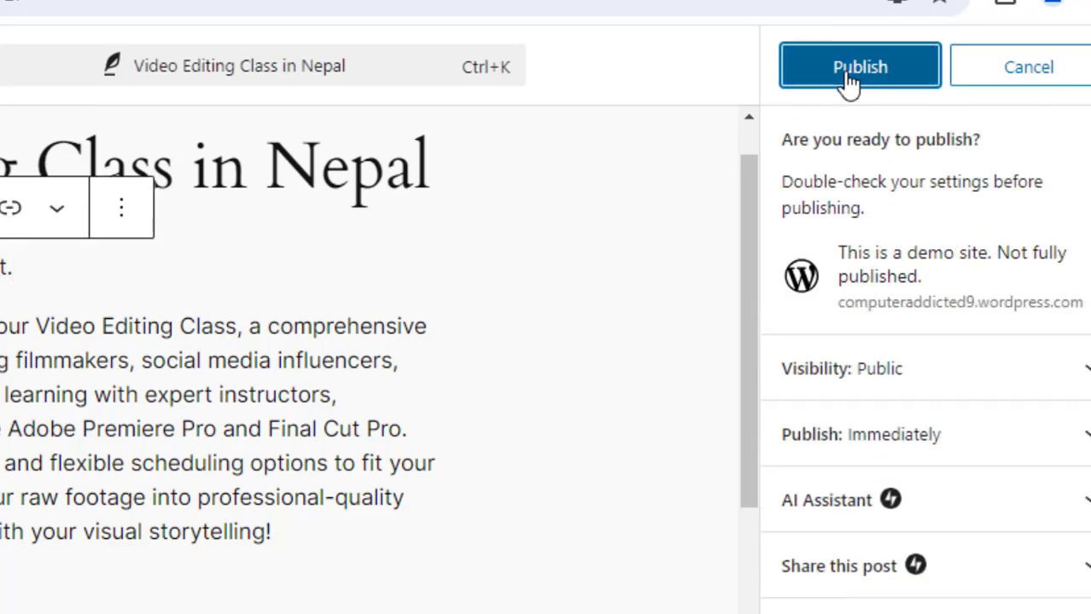
pyautogui.click(881, 76)
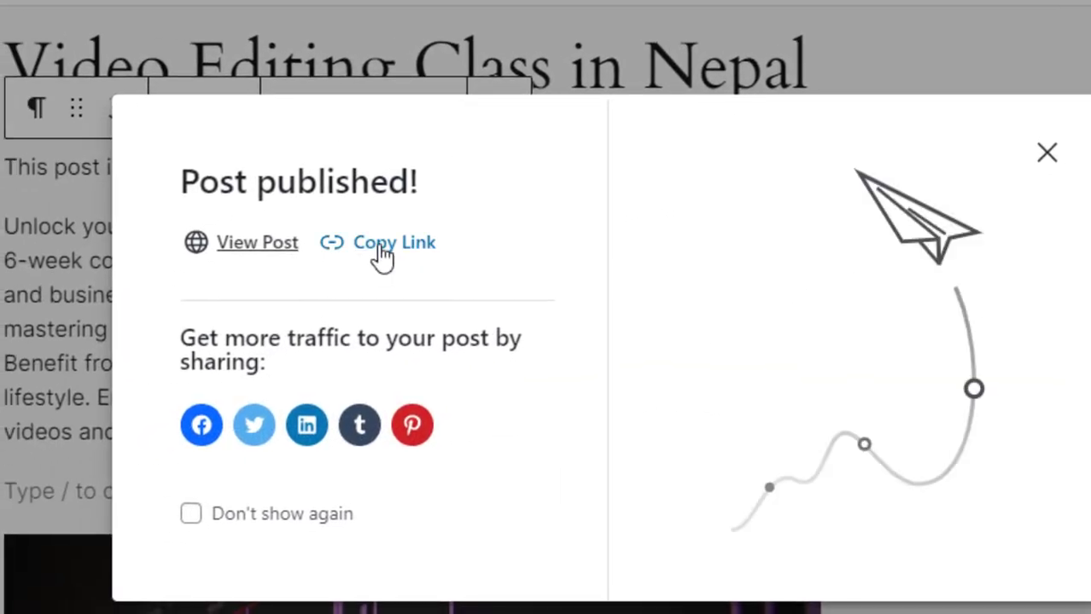
pyautogui.rightClick(244, 259)
pyautogui.click(273, 281)
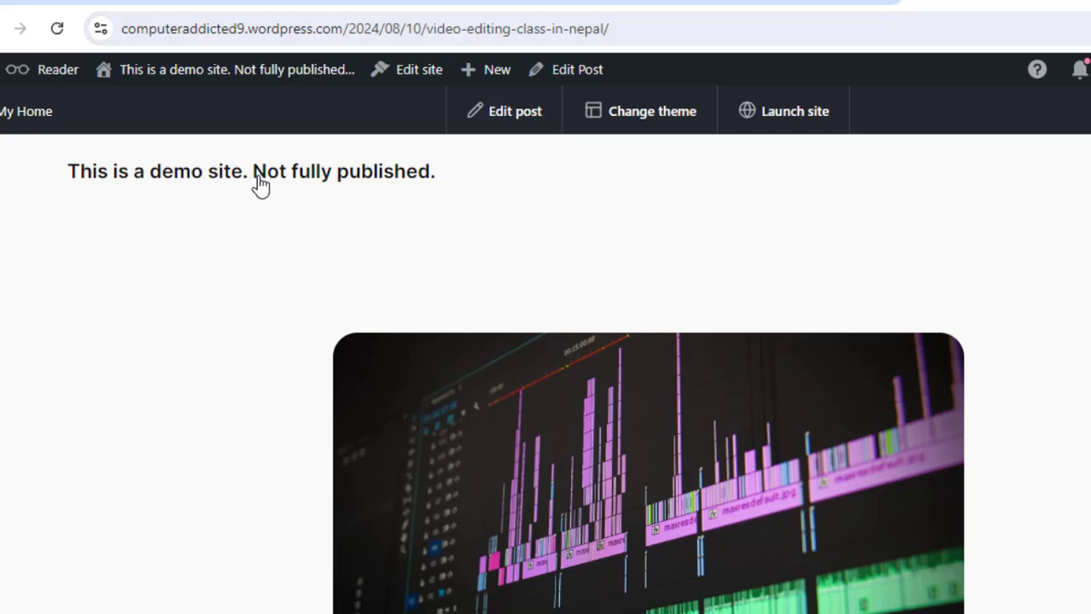
# - Scroll through the published post page to review its title, text, image, share buttons and tags
pyautogui.scroll(-2, 546, 384)
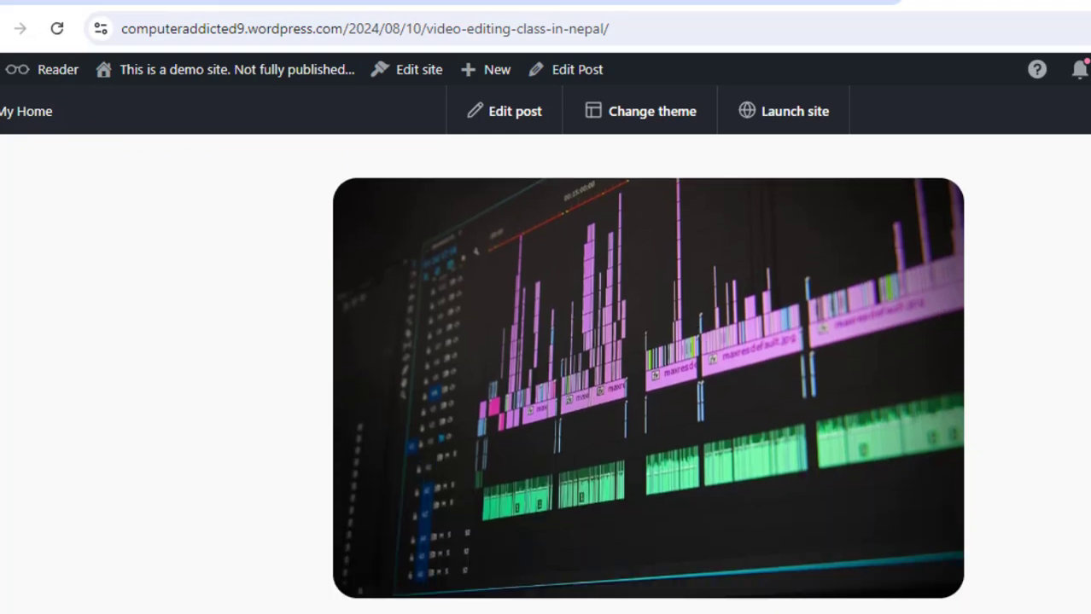
pyautogui.scroll(-8, 546, 384)
pyautogui.scroll(8, 547, 384)
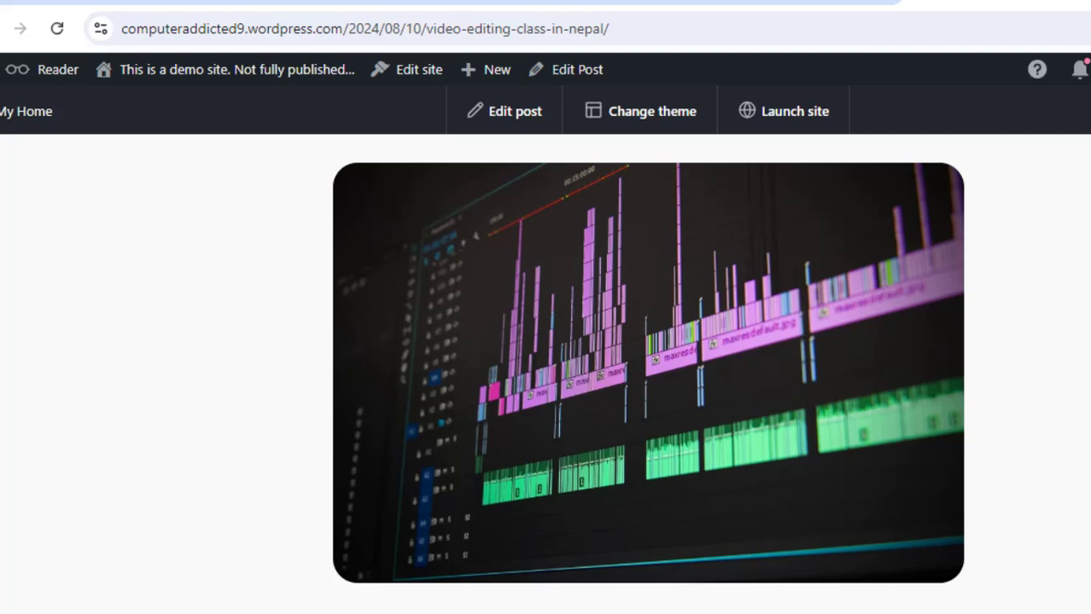
pyautogui.scroll(-6, 547, 384)
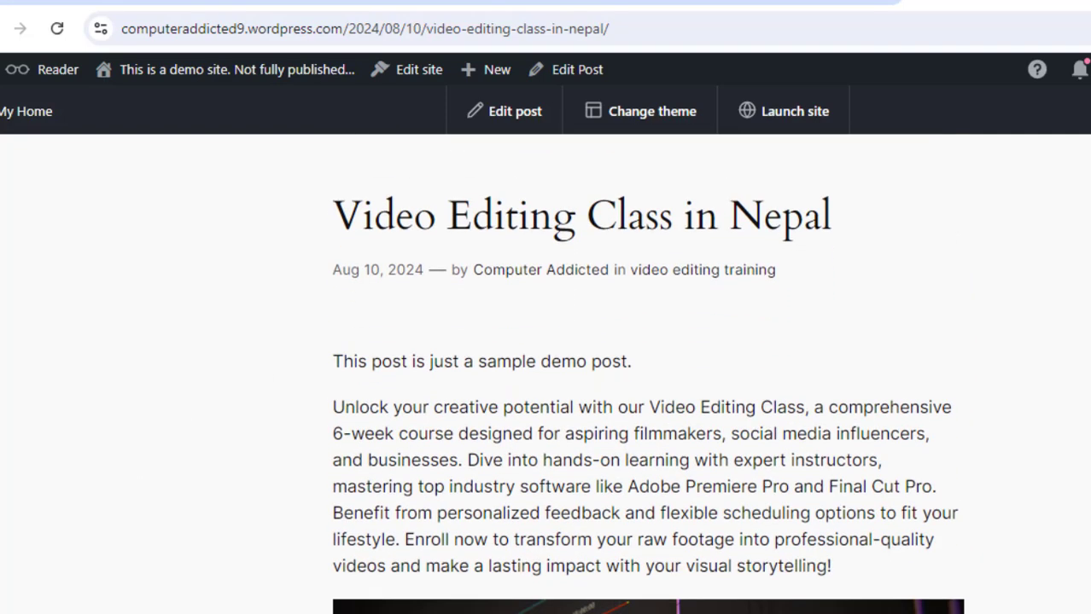
pyautogui.scroll(-7, 648, 373)
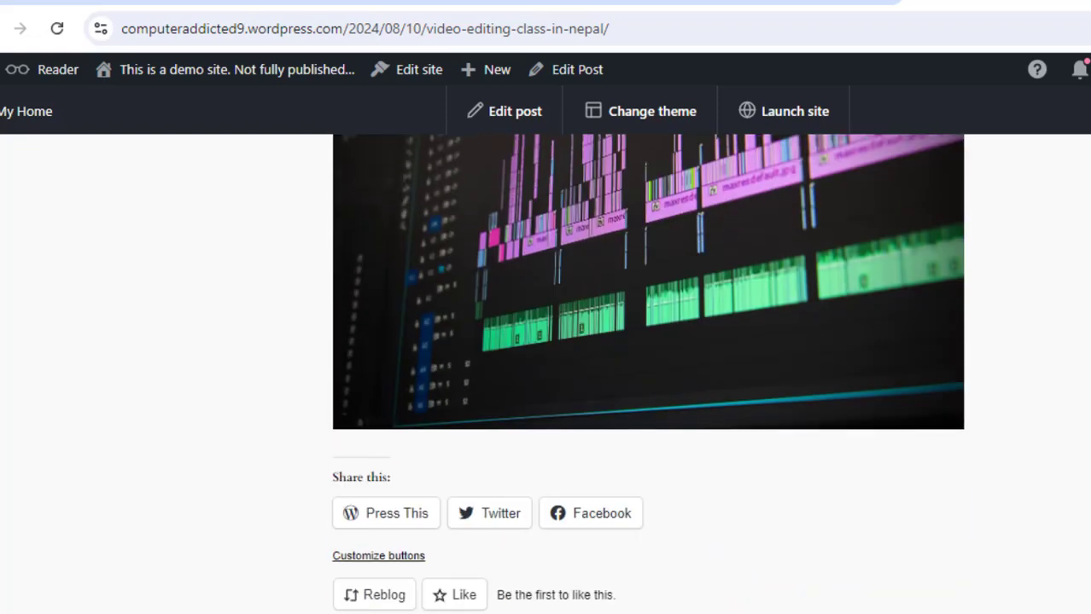
pyautogui.scroll(-1, 647, 374)
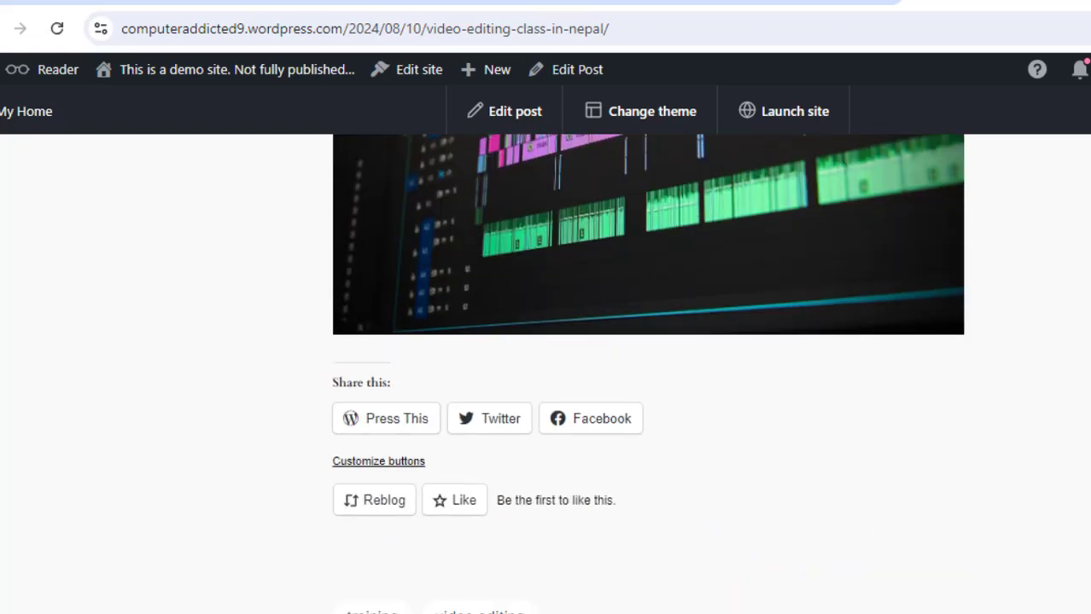
pyautogui.scroll(1, 648, 374)
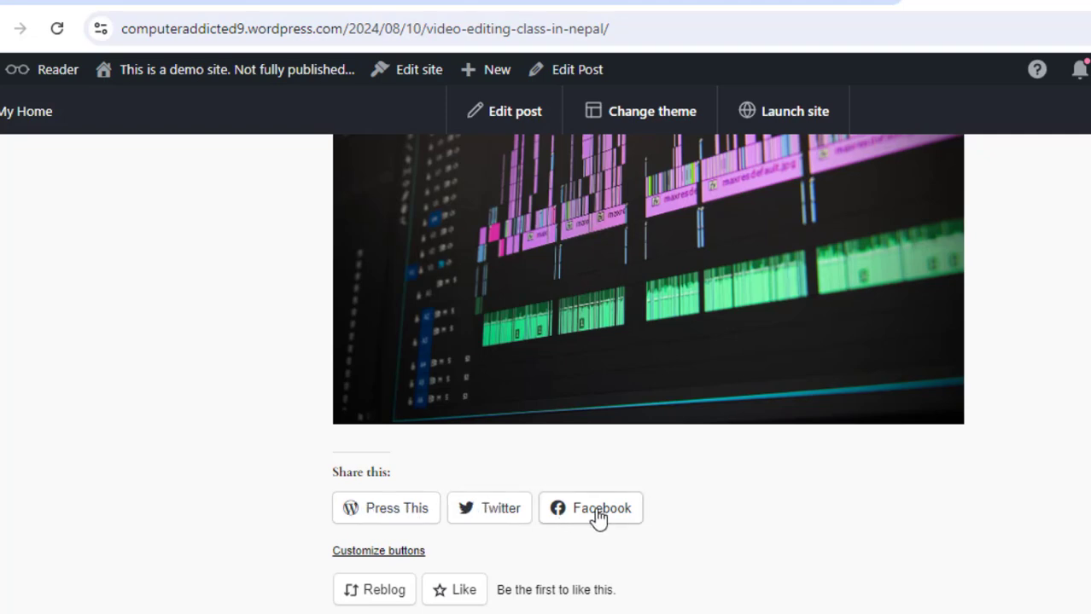
pyautogui.scroll(12, 647, 373)
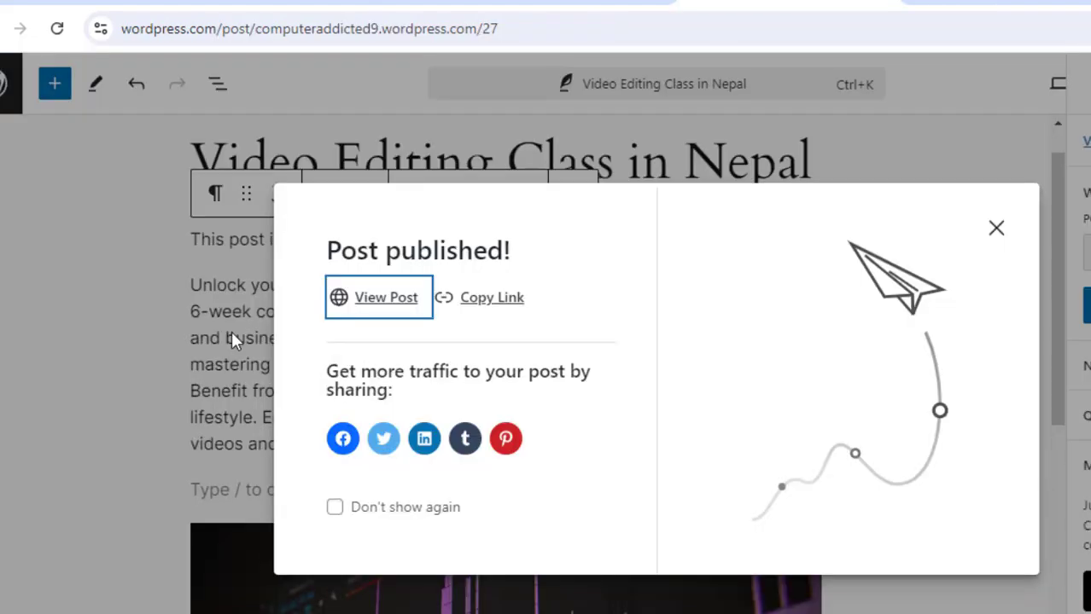
# - Switch to the site's posts list, reload it, and open then close the published post's action menu
pyautogui.click(552, 9)
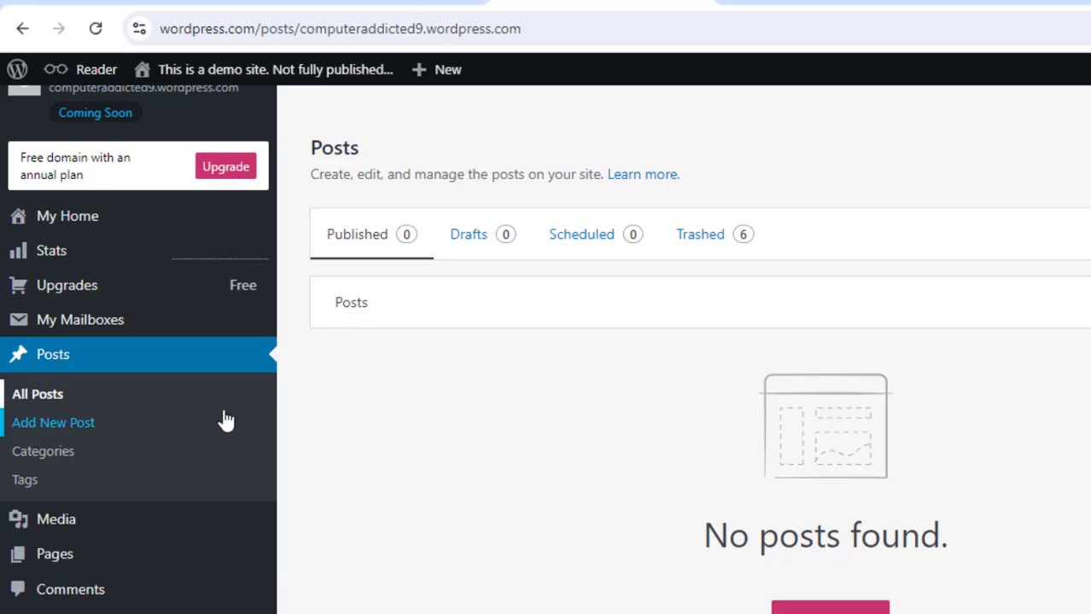
pyautogui.click(95, 28)
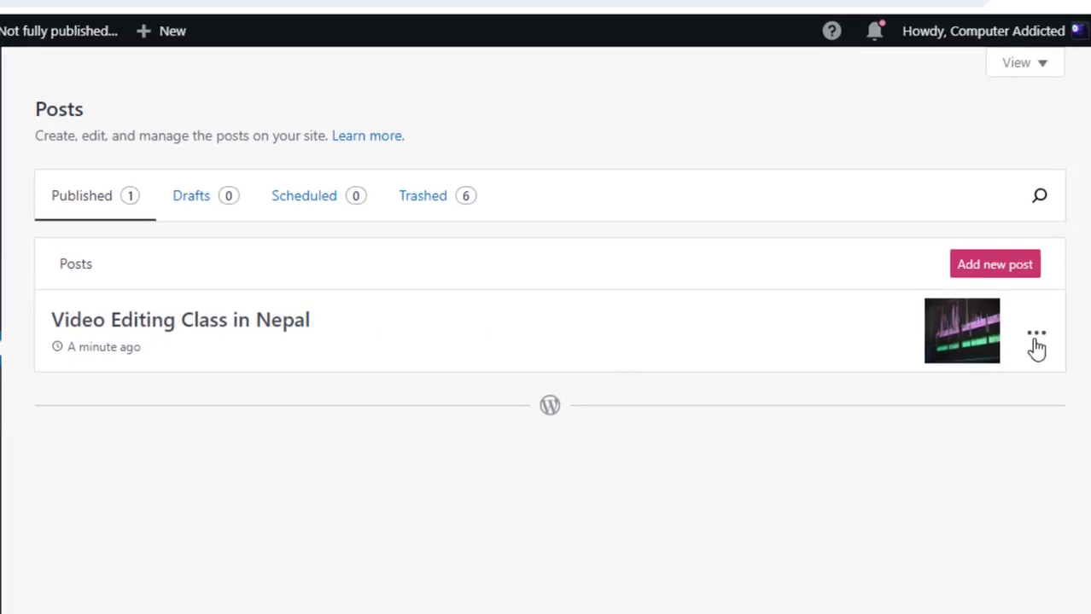
pyautogui.click(1036, 333)
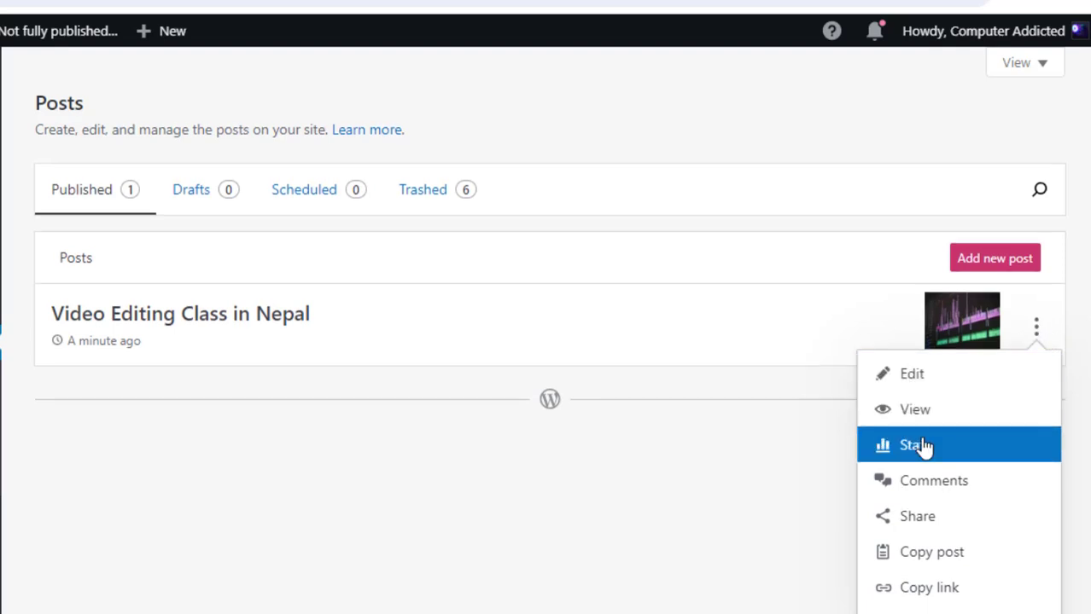
pyautogui.click(547, 517)
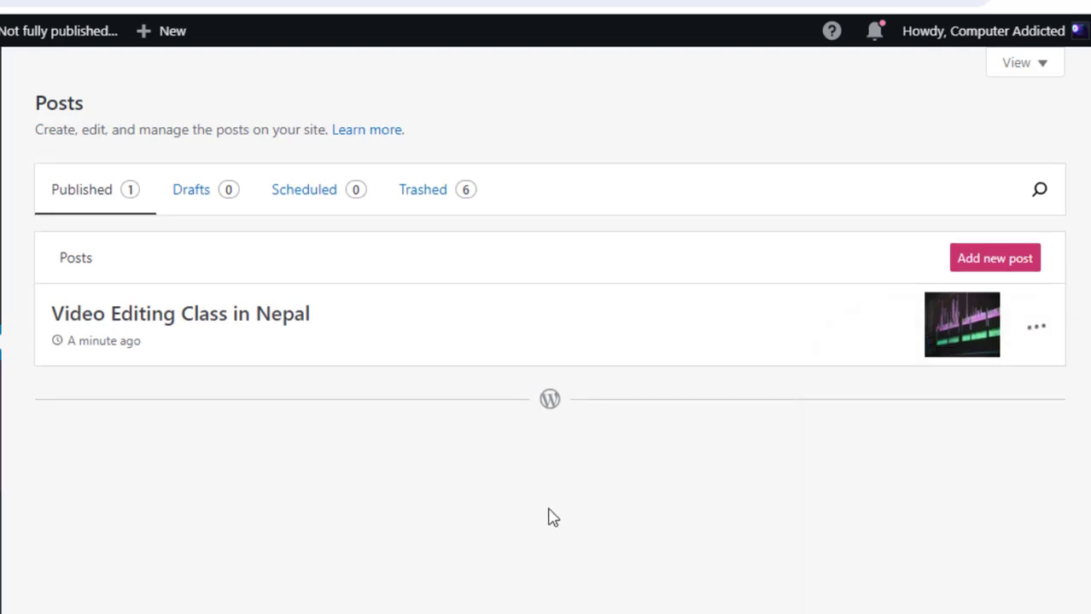